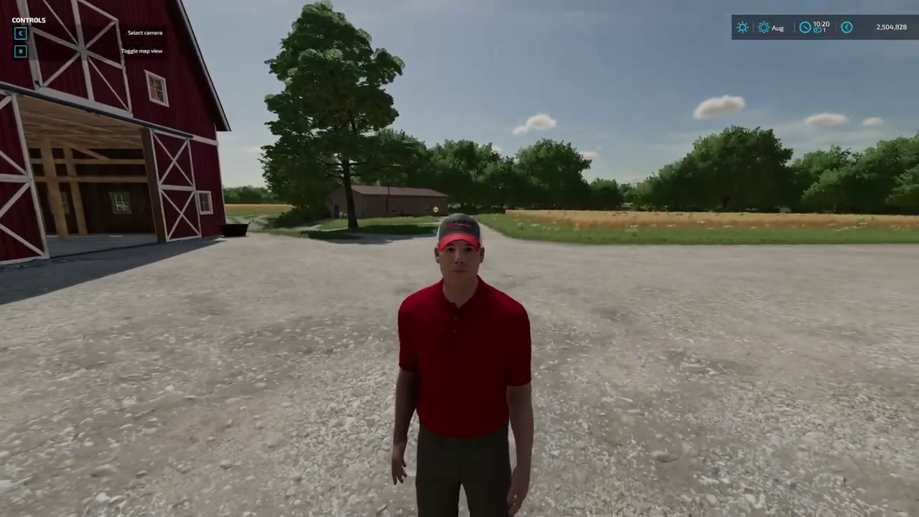
key(p)
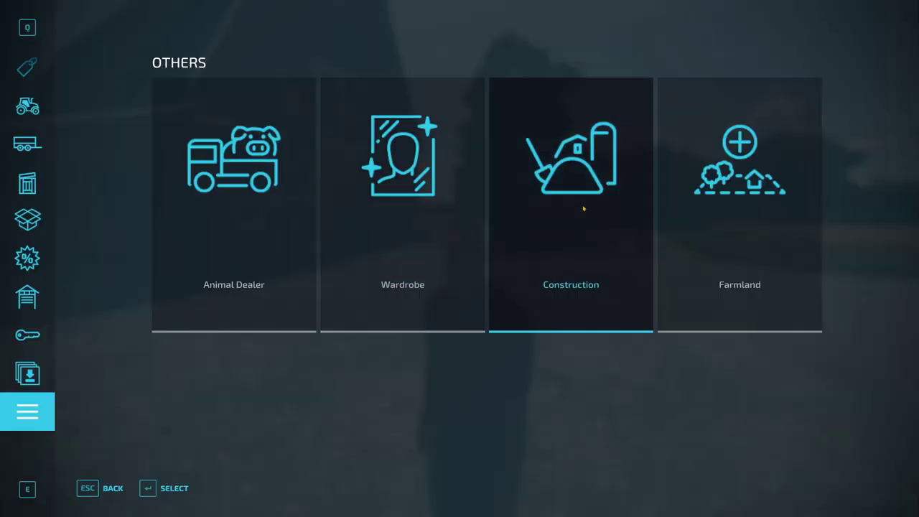
click(582, 207)
key(Escape)
Step: Open the character wardrobe and look through the standard and branded tops, as well as the headgear
key(p)
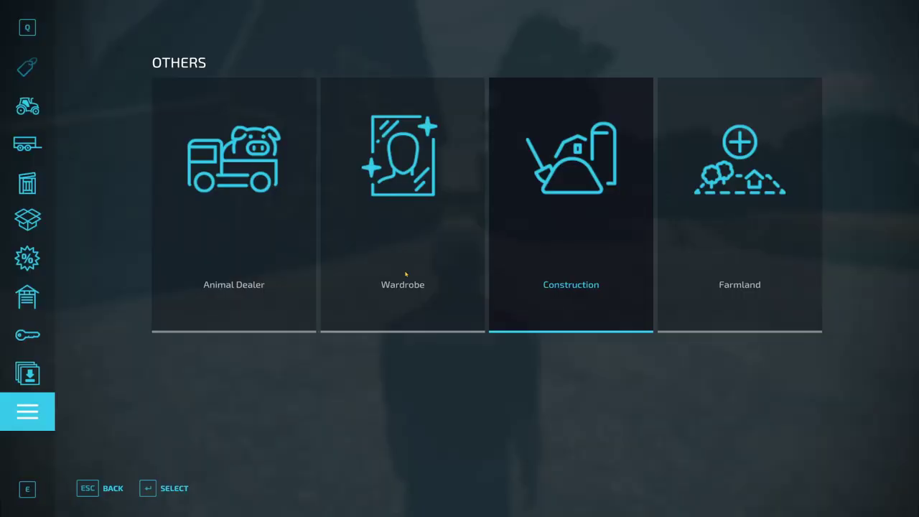
click(389, 248)
scroll(252, 280, up, 3)
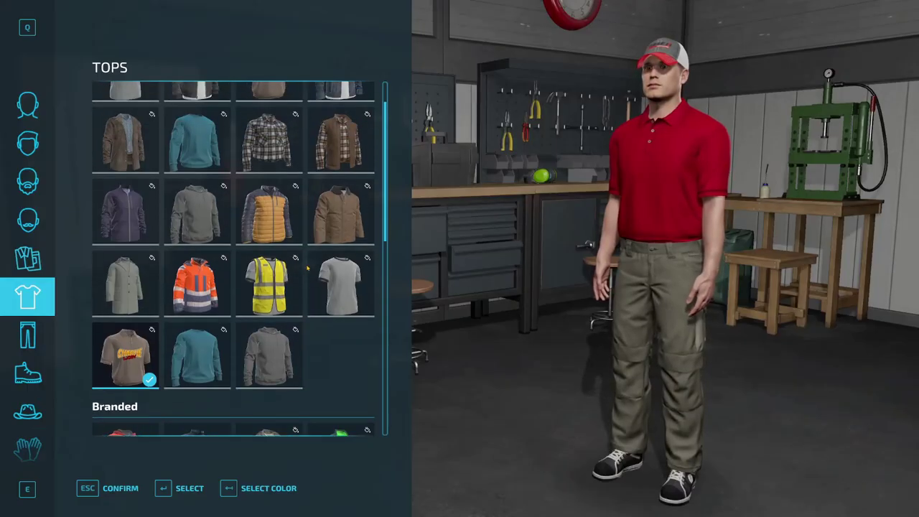
scroll(260, 282, down, 4)
scroll(259, 282, down, 2)
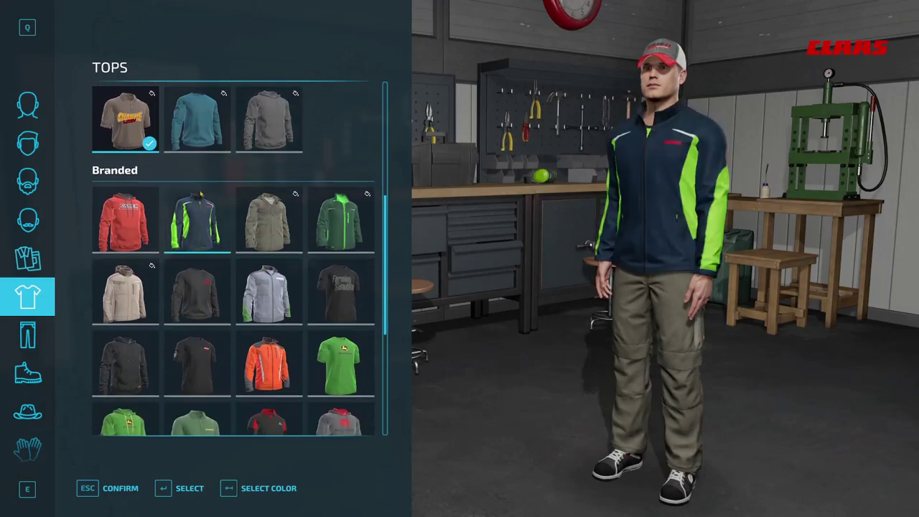
scroll(176, 173, up, 1)
scroll(176, 175, up, 1)
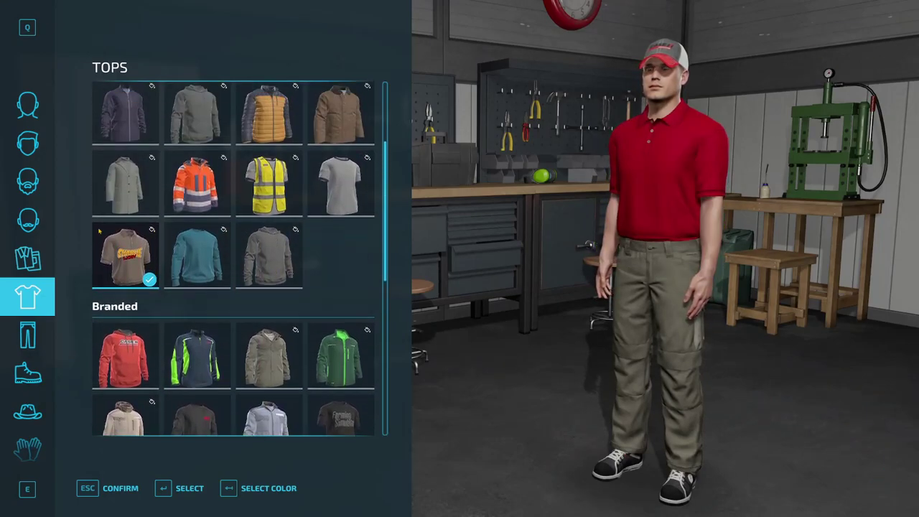
click(27, 411)
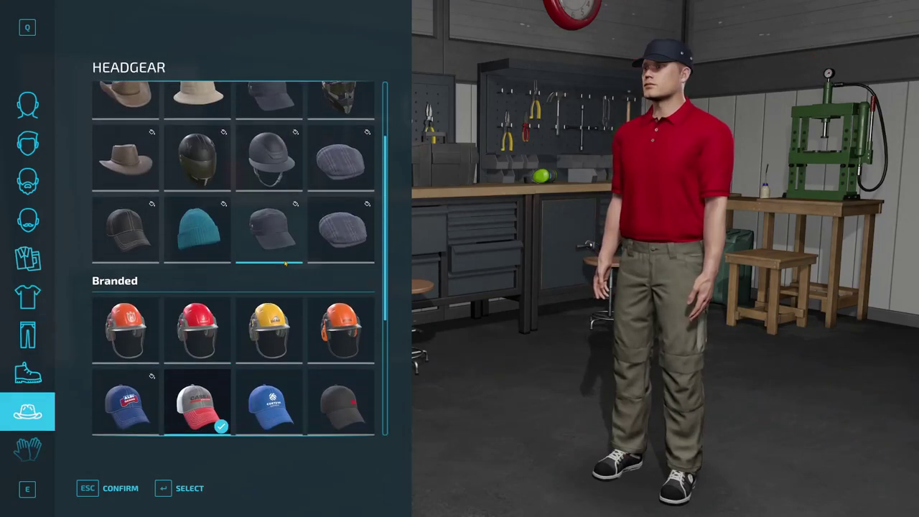
scroll(219, 236, up, 2)
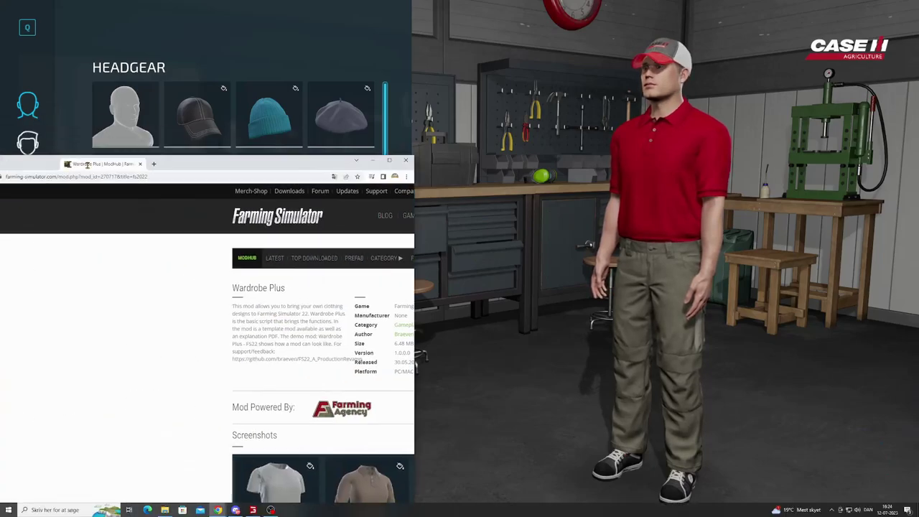
Step: Switch to the browser, view the Wardrobe Plus and 3rd Person pages on ModHub, and return to the game
key(super+Up)
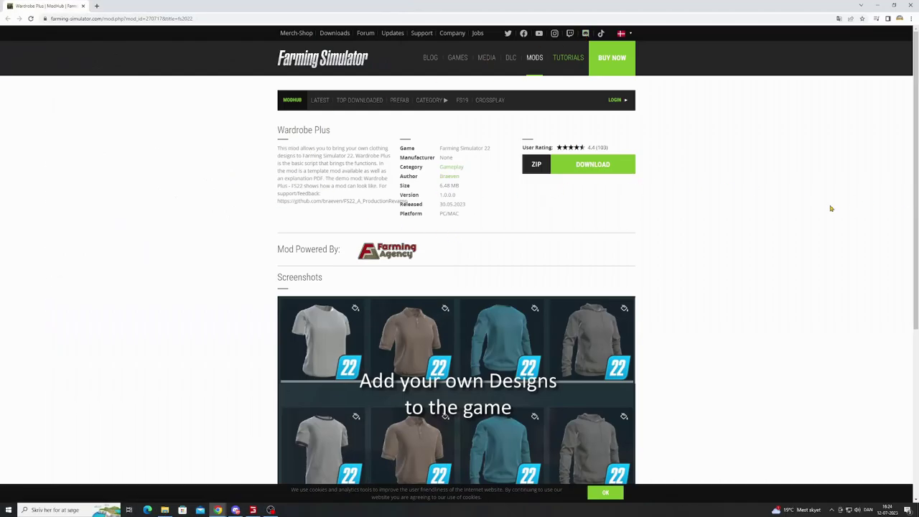
scroll(471, 314, down, 2)
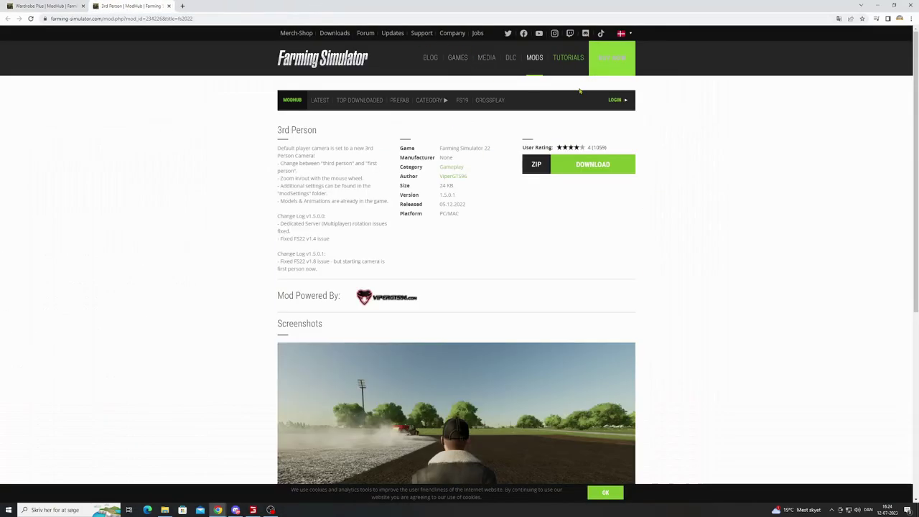
click(876, 6)
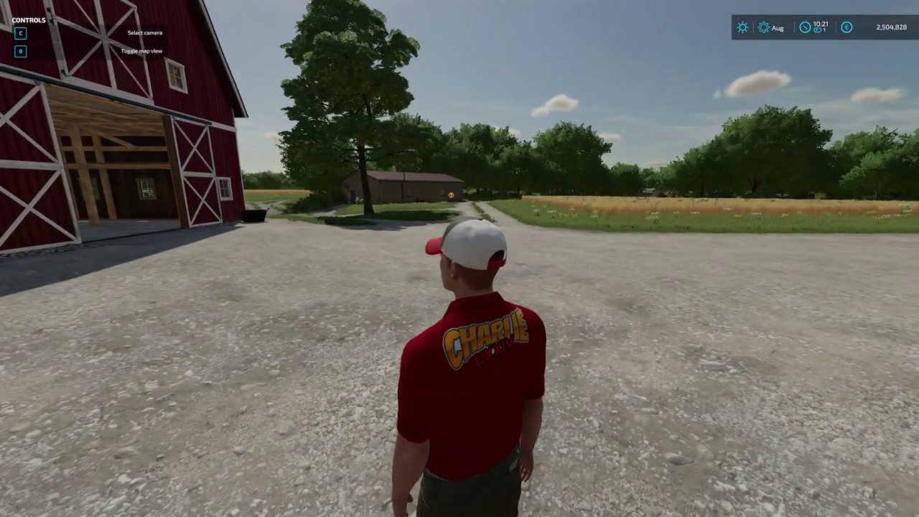
key(w)
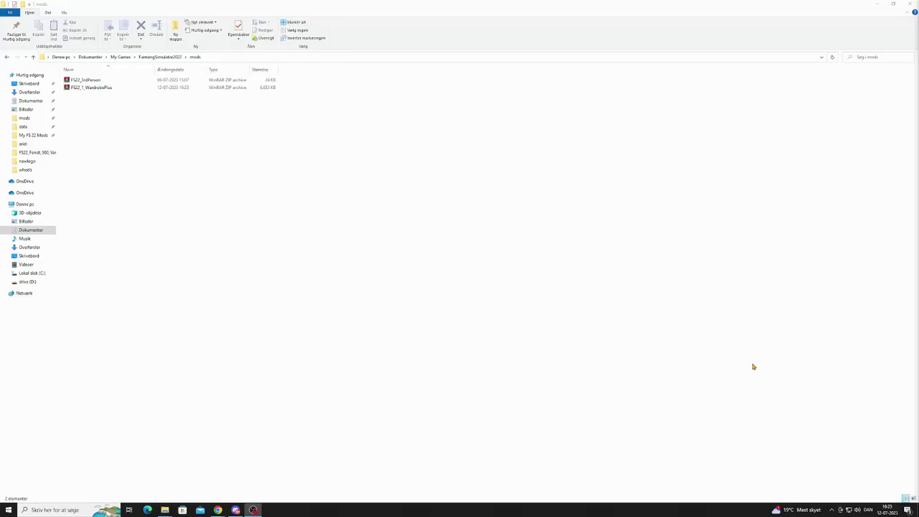
Step: Extract the FS22_1_WardrobePlus archive into its own folder inside mods and open that folder
click(104, 89)
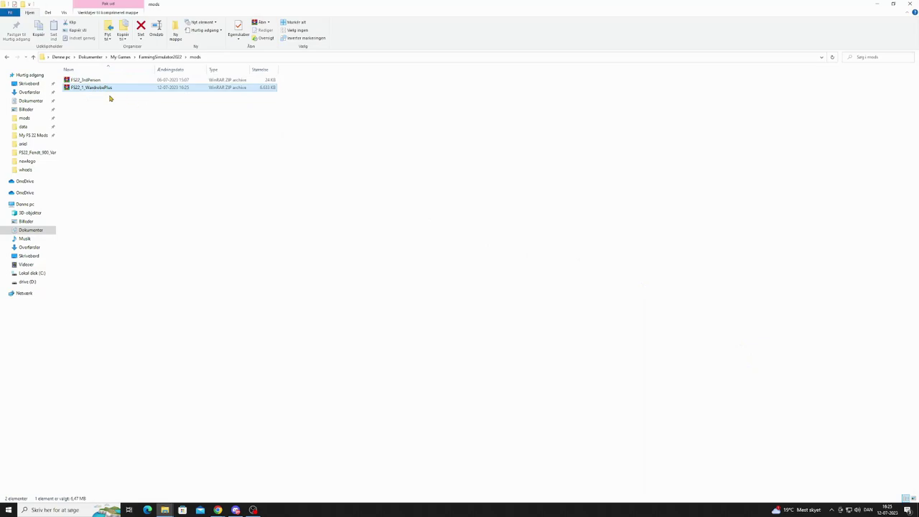
right_click(105, 94)
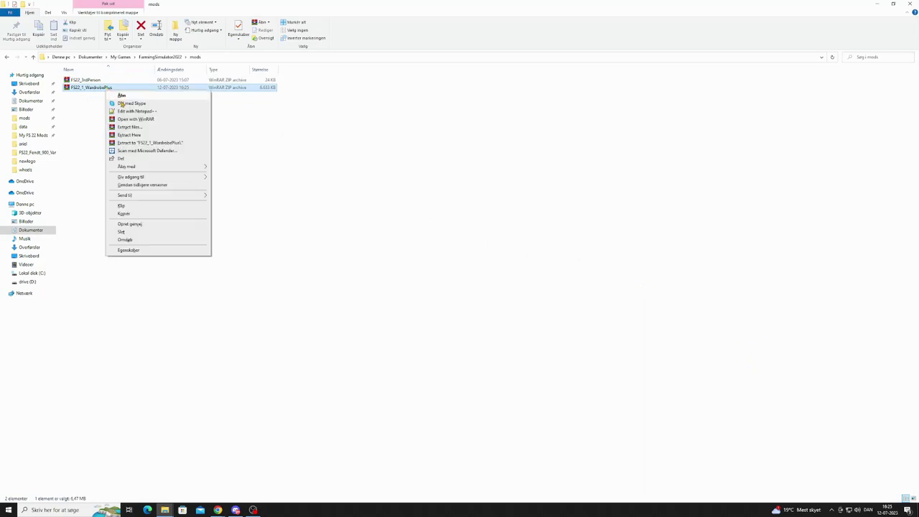
click(137, 127)
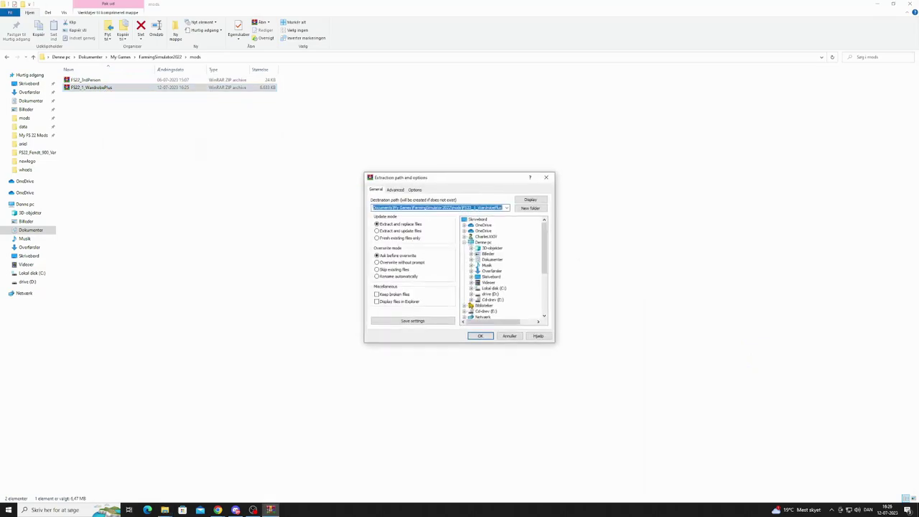
click(476, 335)
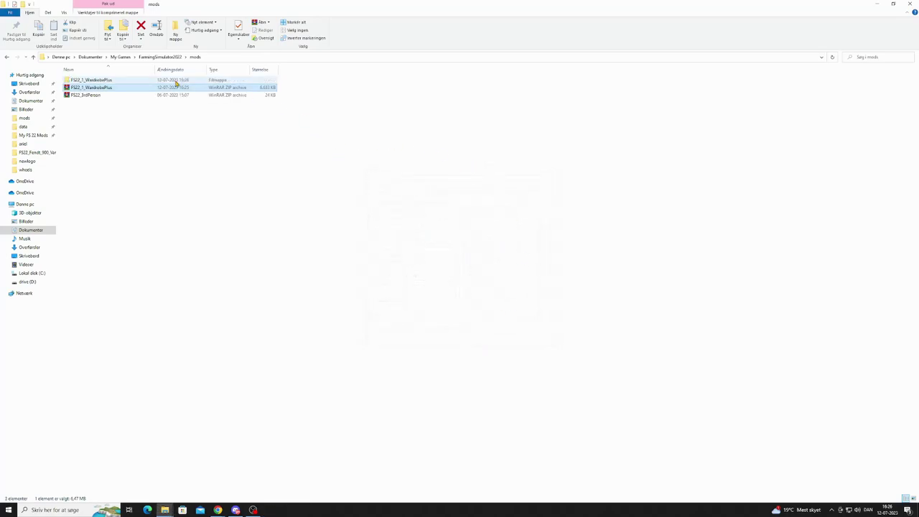
double_click(144, 81)
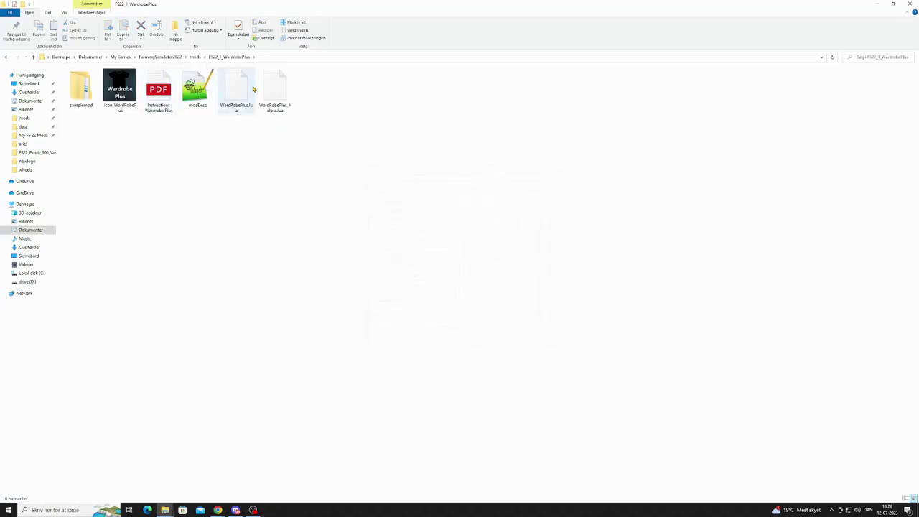
Step: Restore the FS22_1_WardrobePlus folder window to a smaller size and reposition it on the desktop
double_click(300, 13)
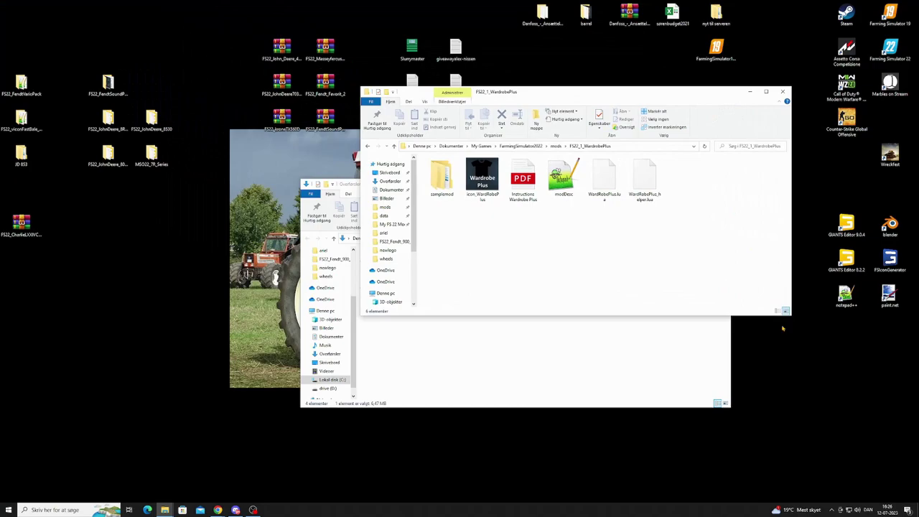
drag(553, 231, 534, 329)
drag(513, 93, 419, 176)
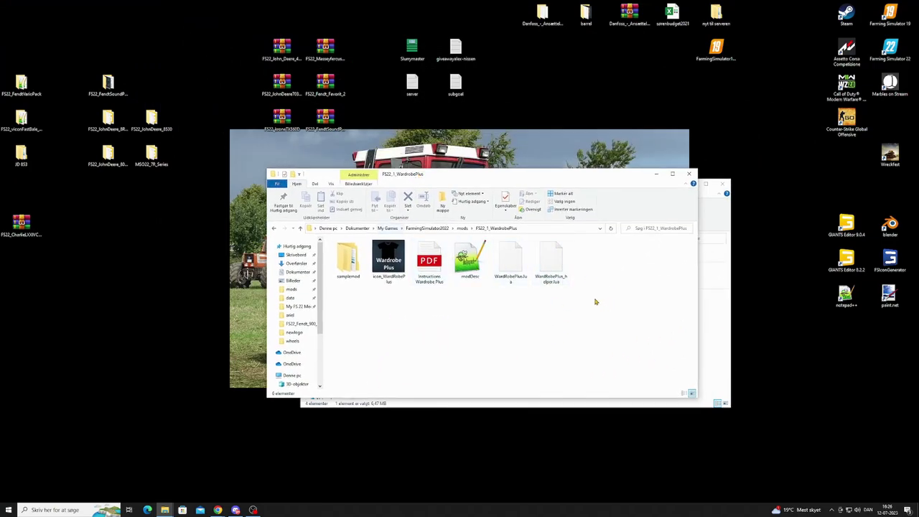
Step: Examine the extracted mod files and the contents of the samplemod folder
click(429, 260)
click(388, 262)
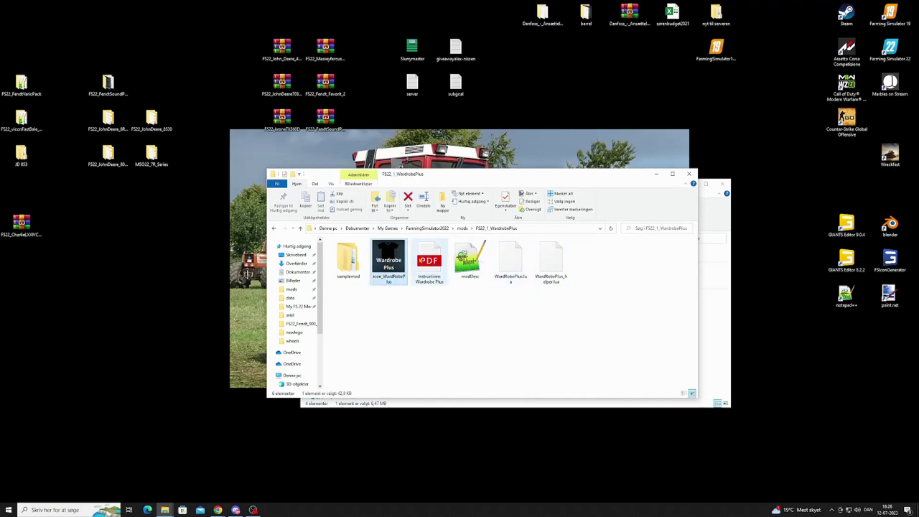
double_click(345, 264)
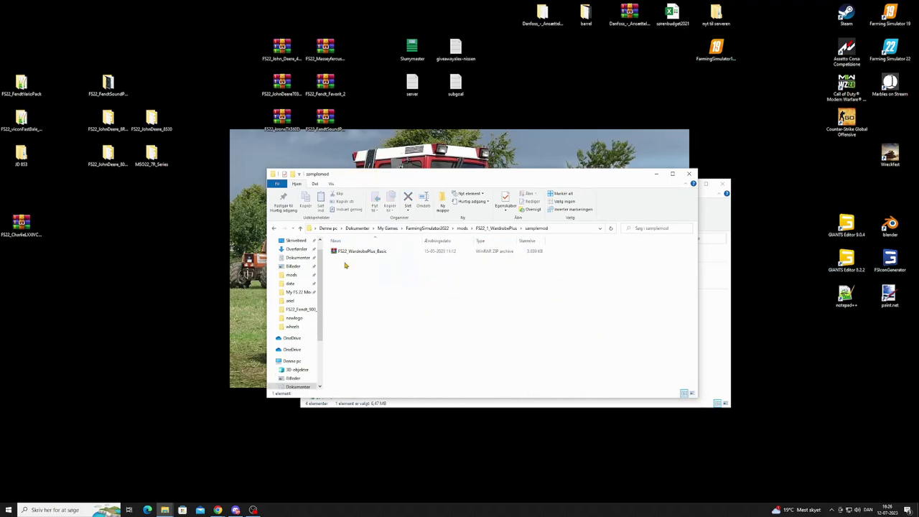
click(273, 227)
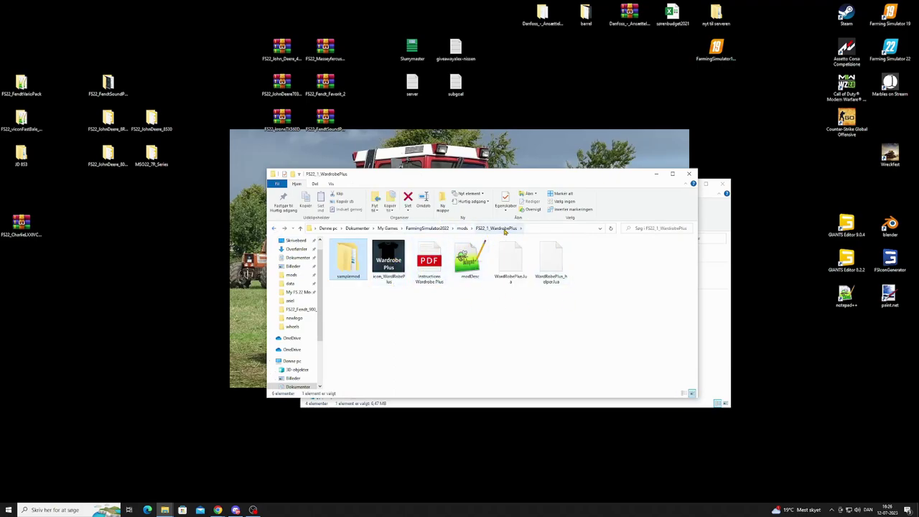
Step: Pack the icon, modDesc and both WardRobePlus Lua files into a ZIP archive named FS22_1_WardrobePlus.zip
click(400, 265)
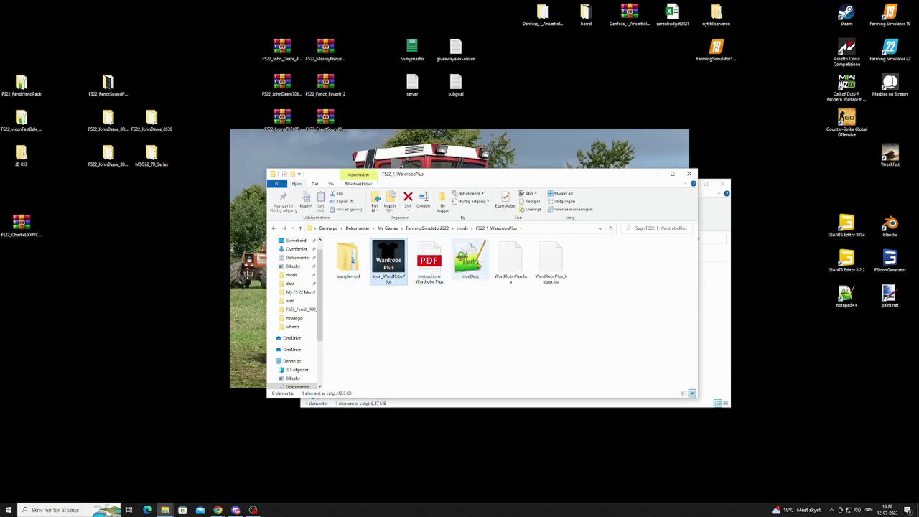
ctrl+click(511, 262)
ctrl+click(540, 268)
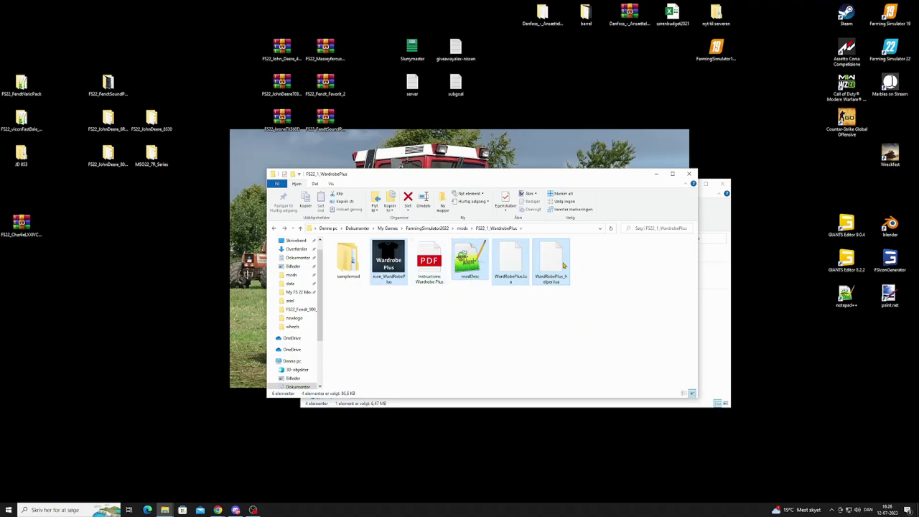
right_click(563, 265)
click(598, 302)
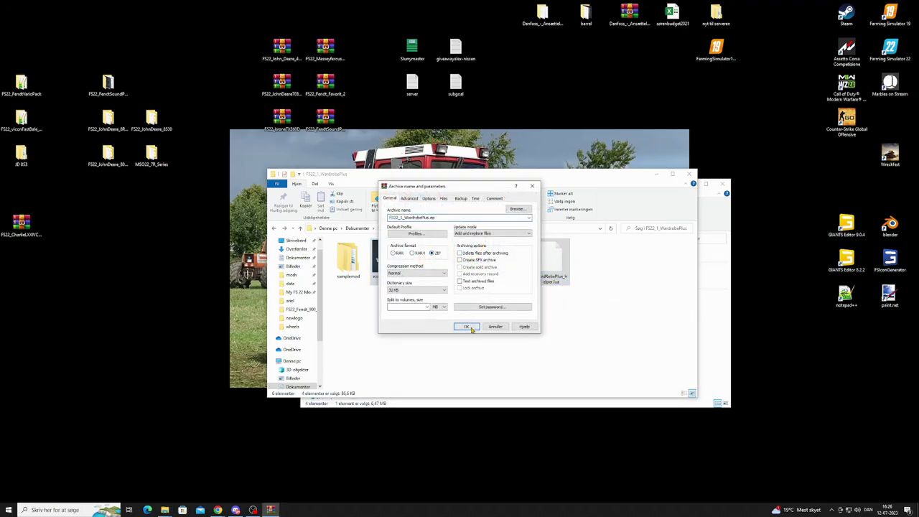
click(467, 325)
Step: Move the new FS22_1_WardrobePlus.zip up into the mods folder, replacing the original archive there
click(395, 273)
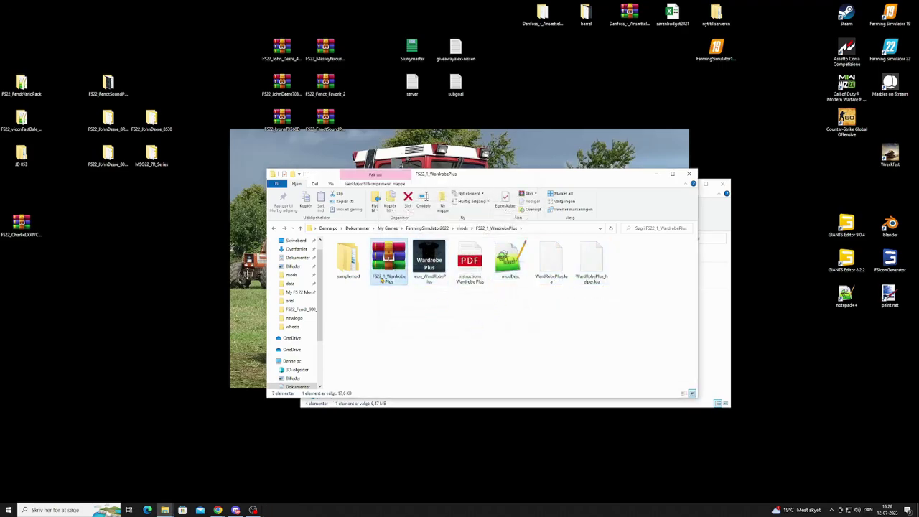
right_click(388, 264)
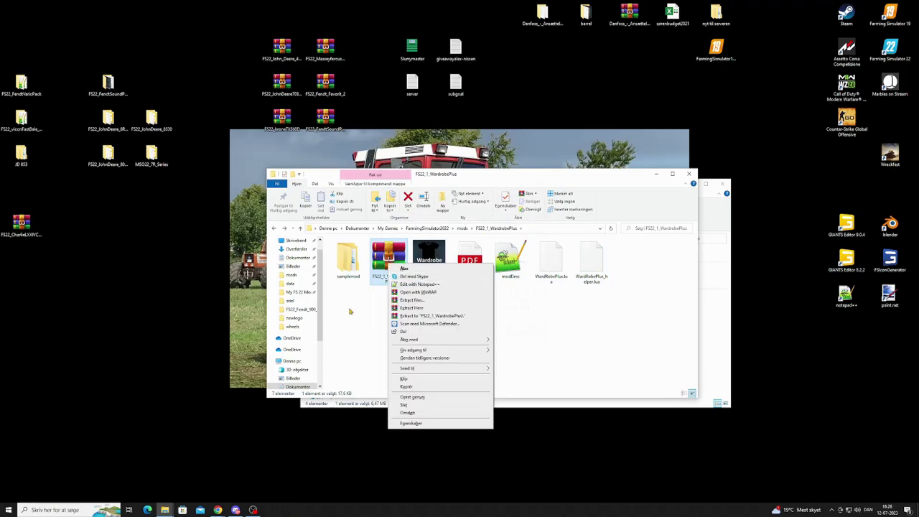
click(417, 378)
click(463, 228)
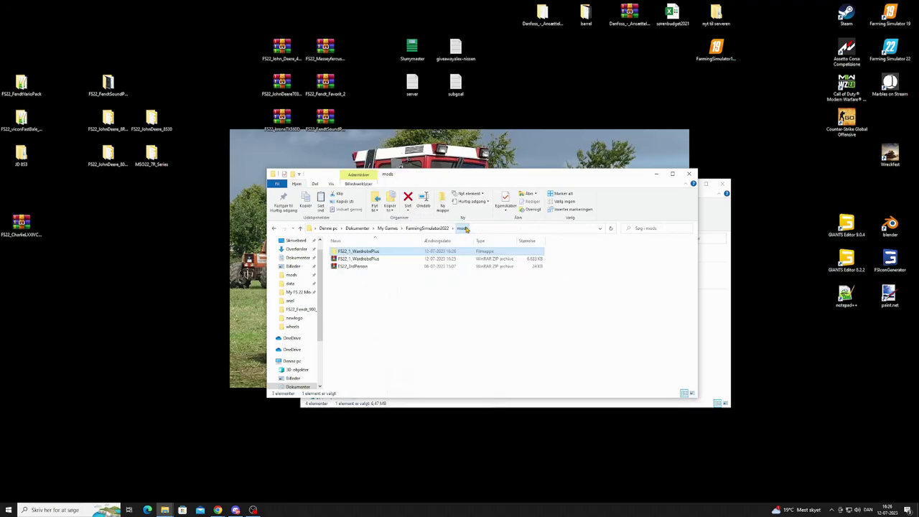
right_click(428, 333)
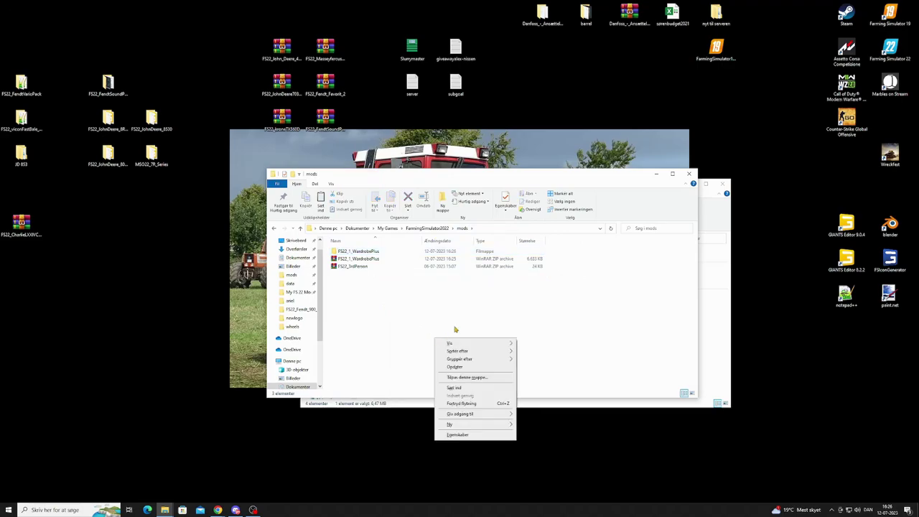
click(477, 392)
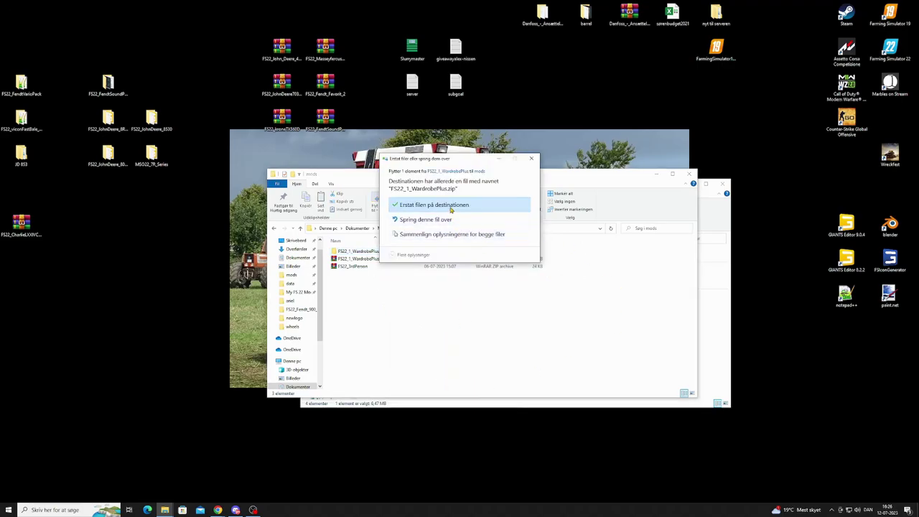
click(467, 206)
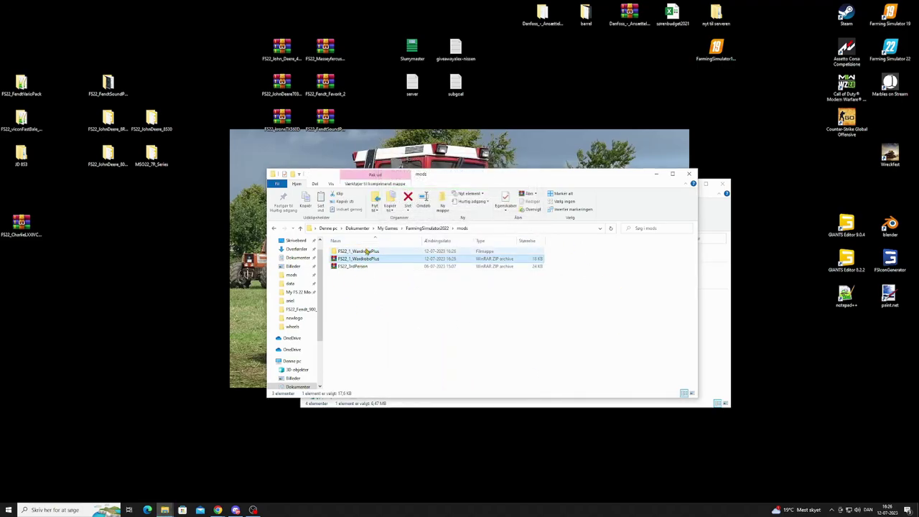
Step: Delete everything in the extracted FS22_1_WardrobePlus folder except the samplemod folder
double_click(367, 251)
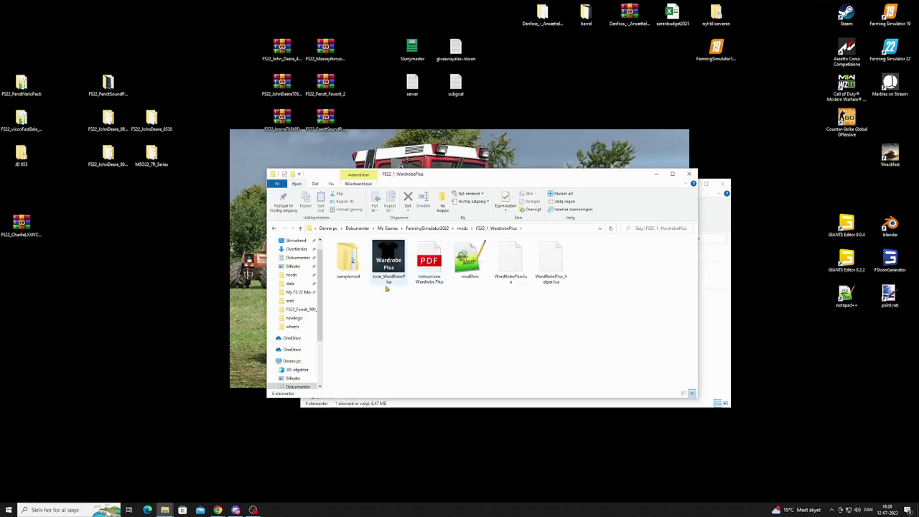
drag(586, 292, 370, 247)
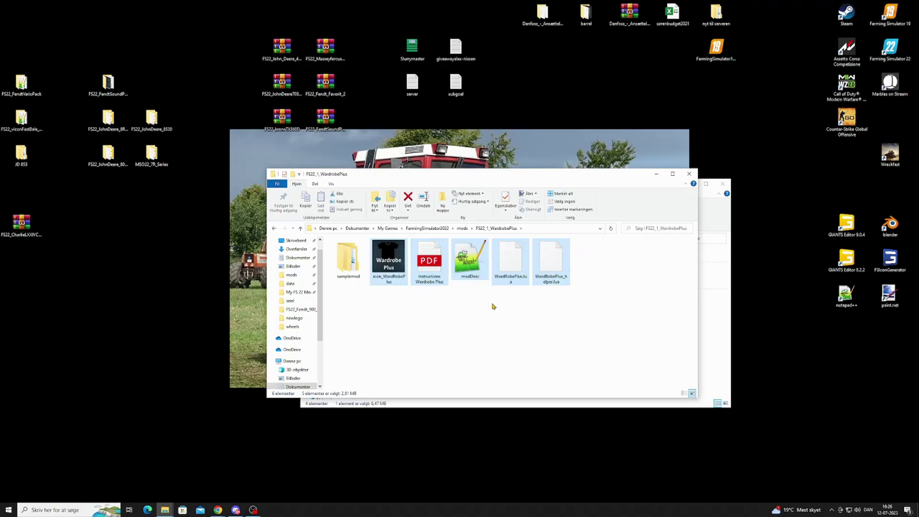
key(Delete)
Step: Extract the FS22_WardrobePlus_Basic archive inside the samplemod folder, keeping the default extraction options
double_click(348, 259)
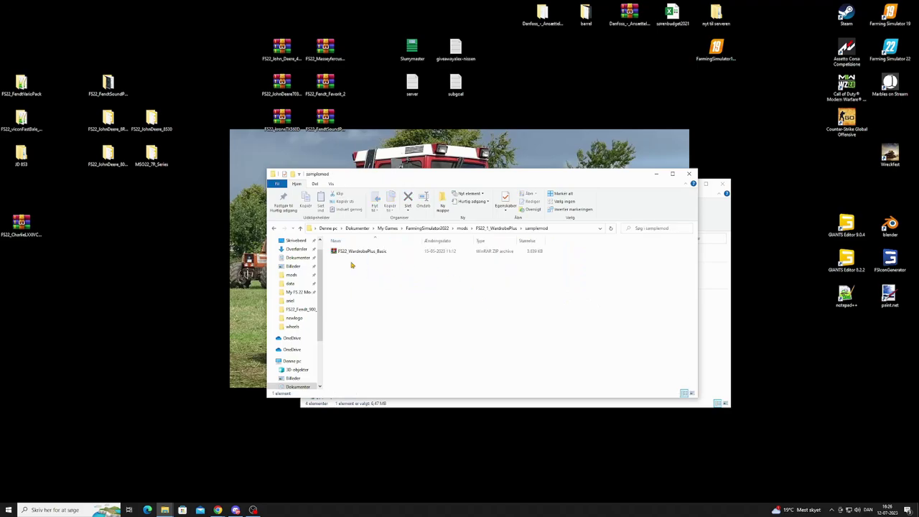
right_click(354, 253)
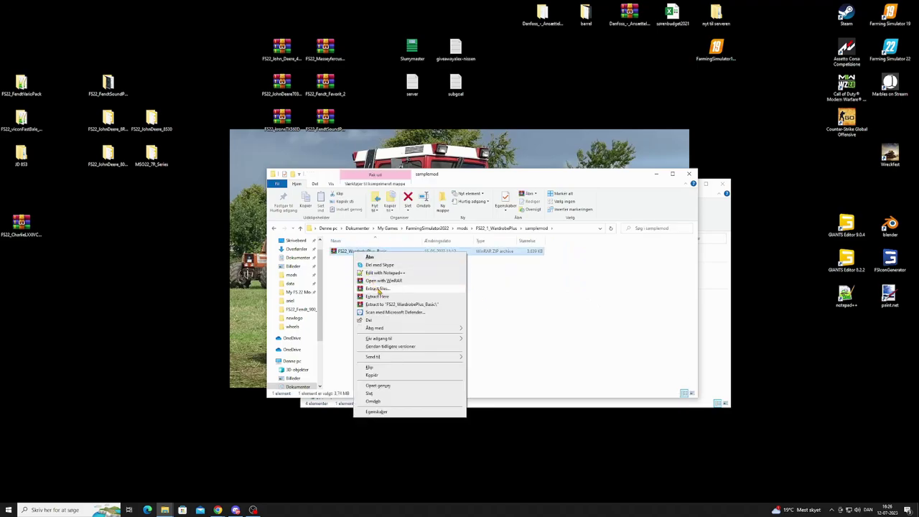
click(378, 290)
click(479, 335)
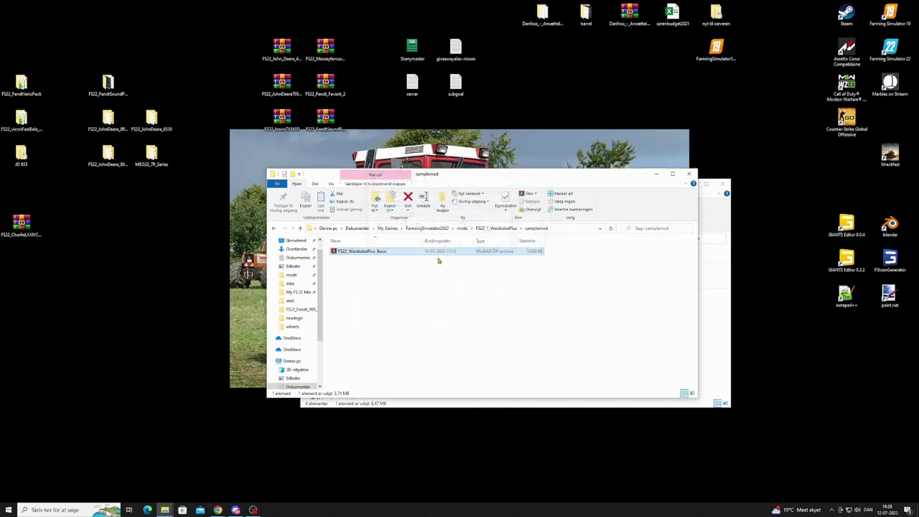
Step: Copy the extracted FS22_WardrobePlus_Basic folder from samplemod into the mods folder and check the copy's contents
click(362, 251)
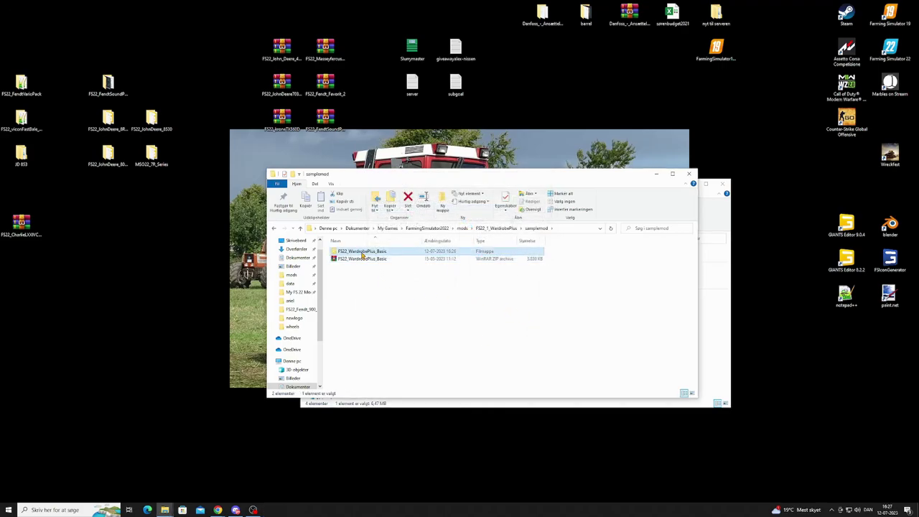
right_click(361, 253)
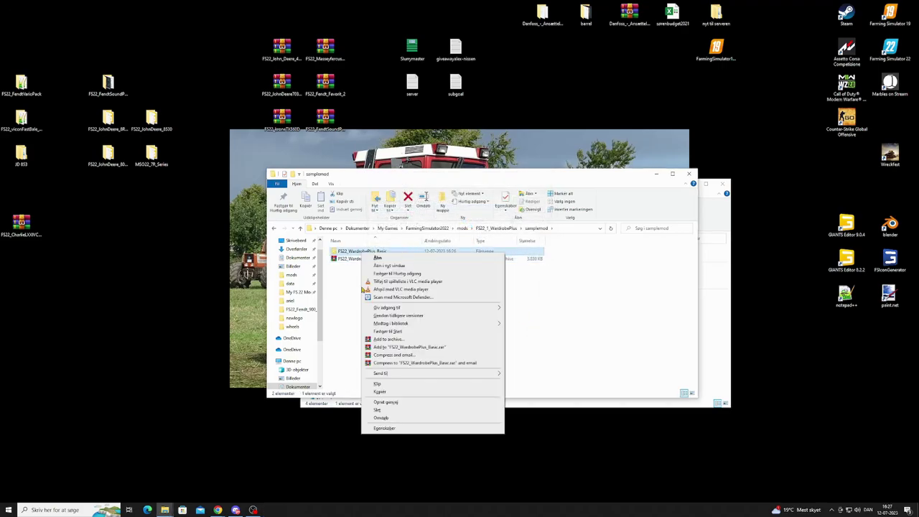
click(412, 390)
click(461, 228)
right_click(389, 318)
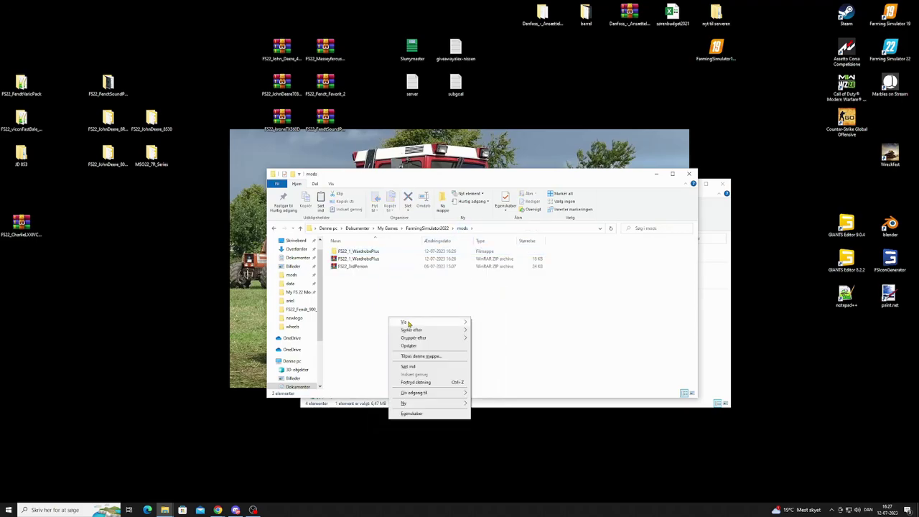
click(407, 366)
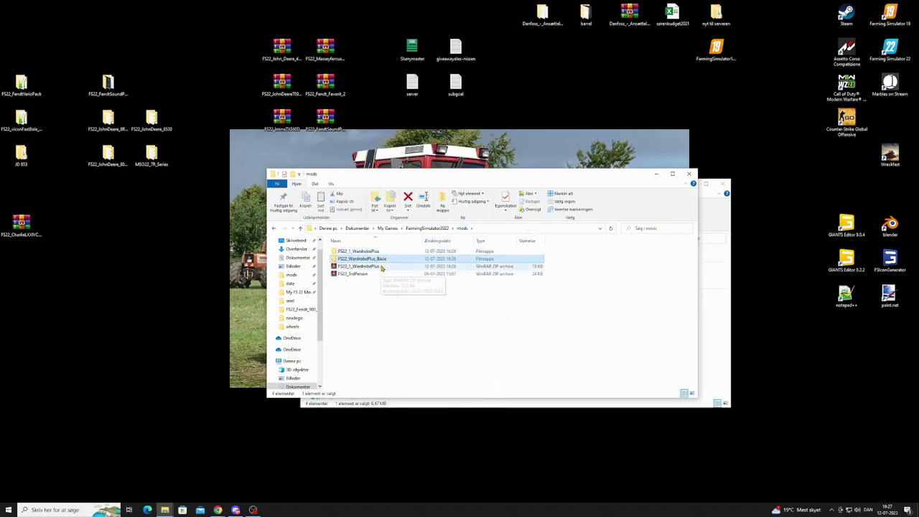
double_click(379, 259)
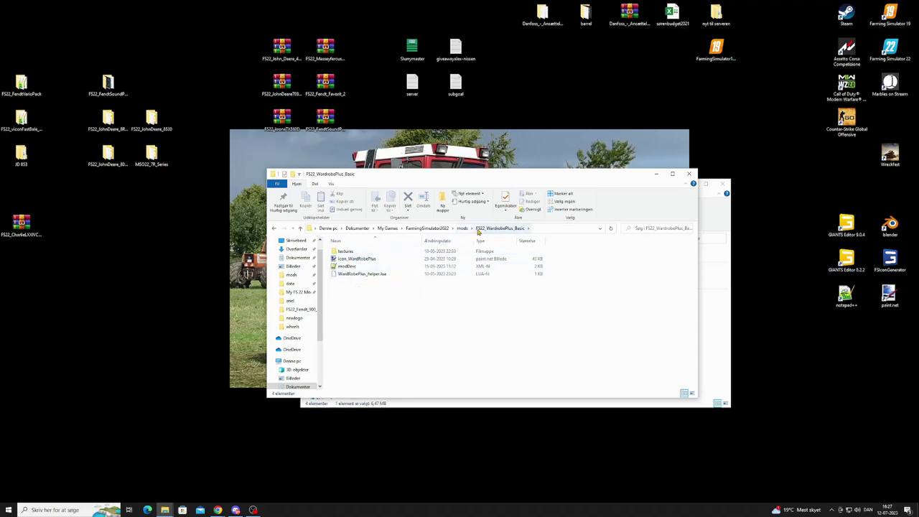
click(461, 227)
Step: Delete the extracted FS22_1_WardrobePlus folder from the mods folder, keeping its ZIP archive
click(383, 252)
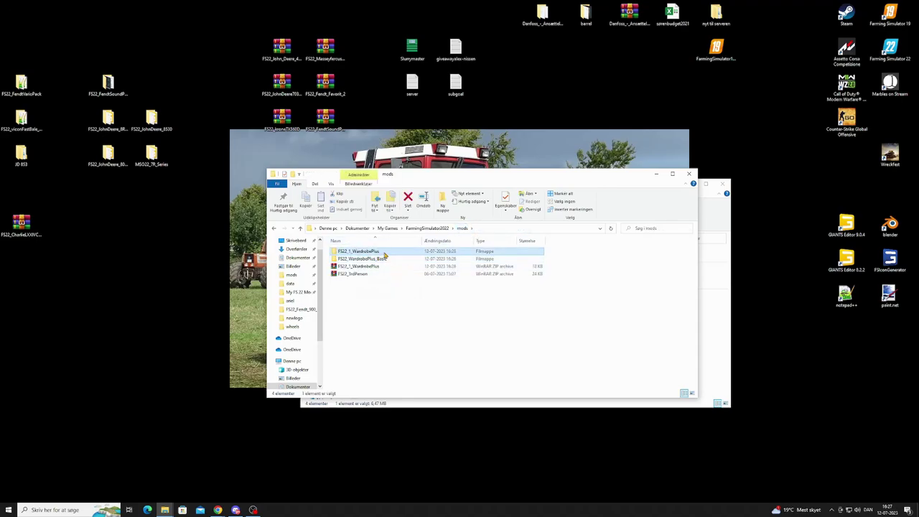
right_click(385, 253)
click(400, 257)
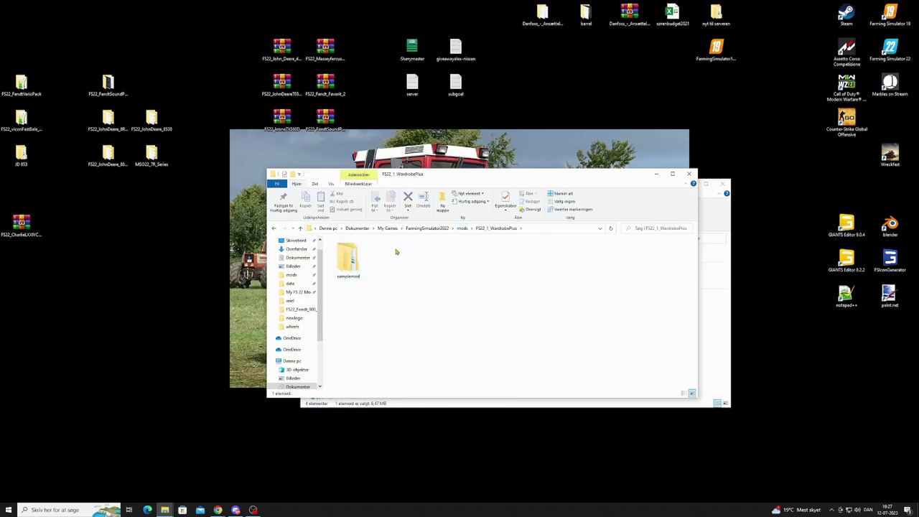
click(463, 228)
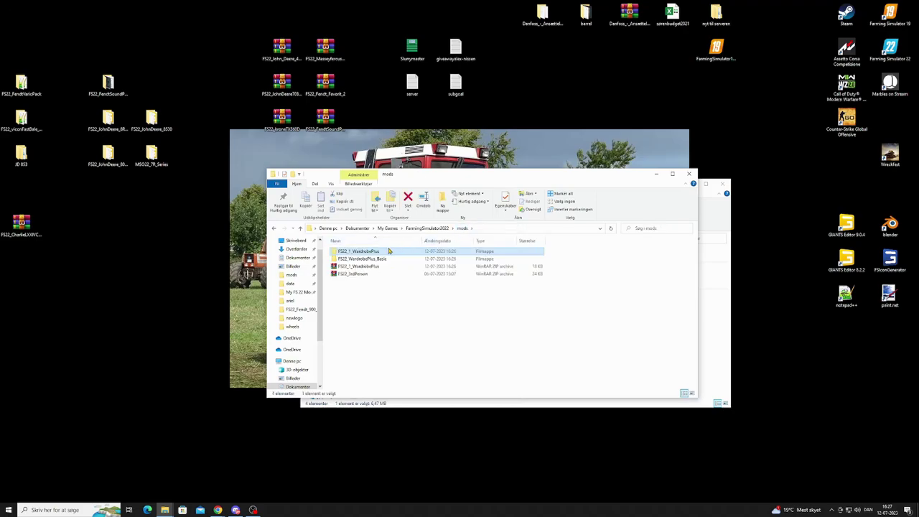
right_click(387, 250)
click(405, 431)
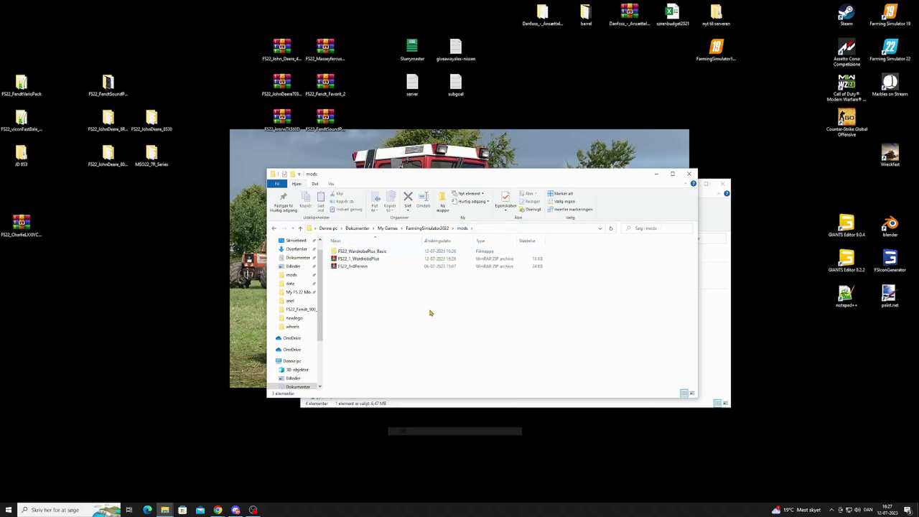
Step: Rename the FS22_WardrobePlus_Basic folder as FS22_CharlieWardrobe
click(373, 251)
click(379, 252)
click(388, 251)
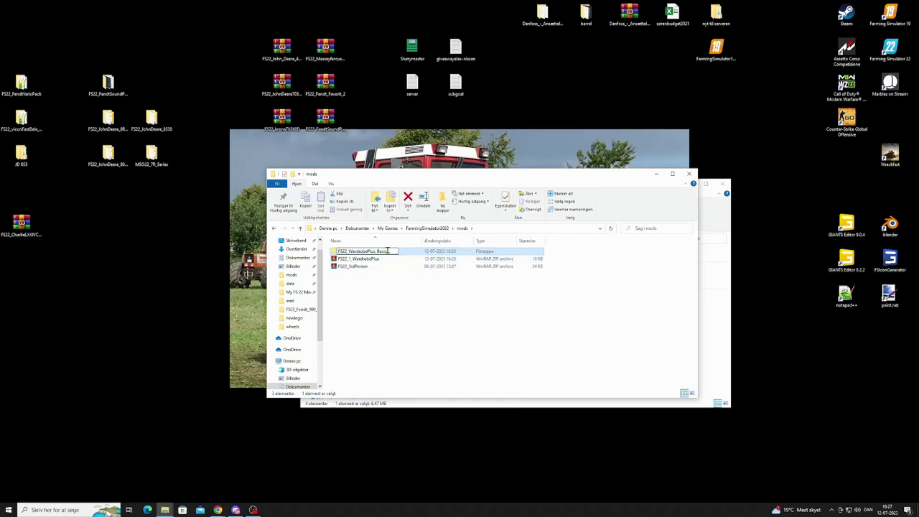
key(BackSpace)
key(BackSpace)
key(BackSpace)
key(BackSpace)
key(BackSpace)
key(BackSpace)
key(BackSpace)
key(BackSpace)
key(BackSpace)
key(BackSpace)
key(BackSpace)
key(BackSpace)
key(BackSpace)
key(BackSpace)
key(BackSpace)
key(BackSpace)
key(BackSpace)
key(BackSpace)
key(BackSpace)
key(BackSpace)
text(ro)
key(Return)
Step: Open modDesc.xml from the FS22_CharlieWardrobe folder in Notepad++, keeping the folder window visible behind it
double_click(398, 253)
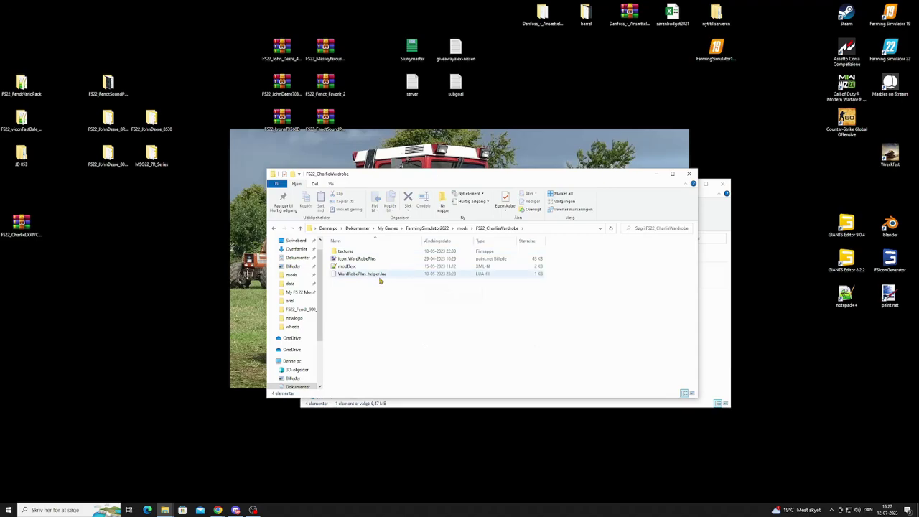
click(354, 267)
double_click(355, 267)
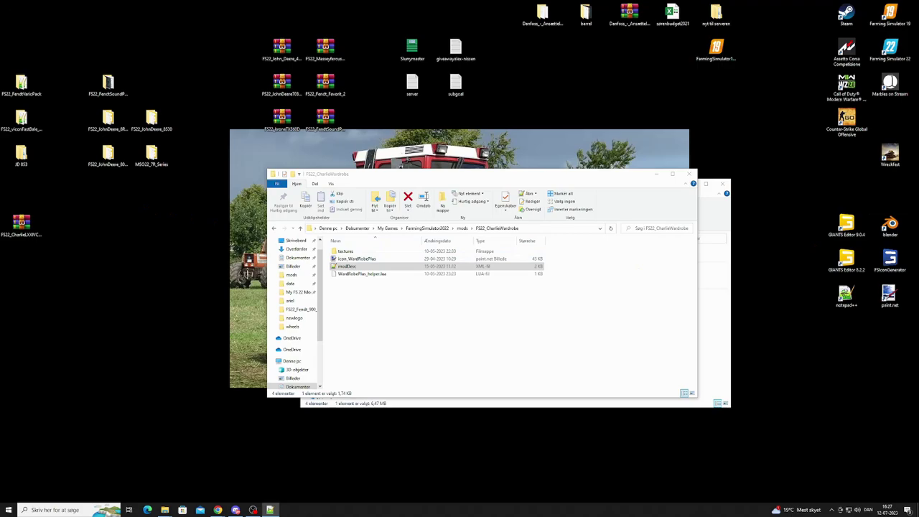
drag(847, 101, 610, 282)
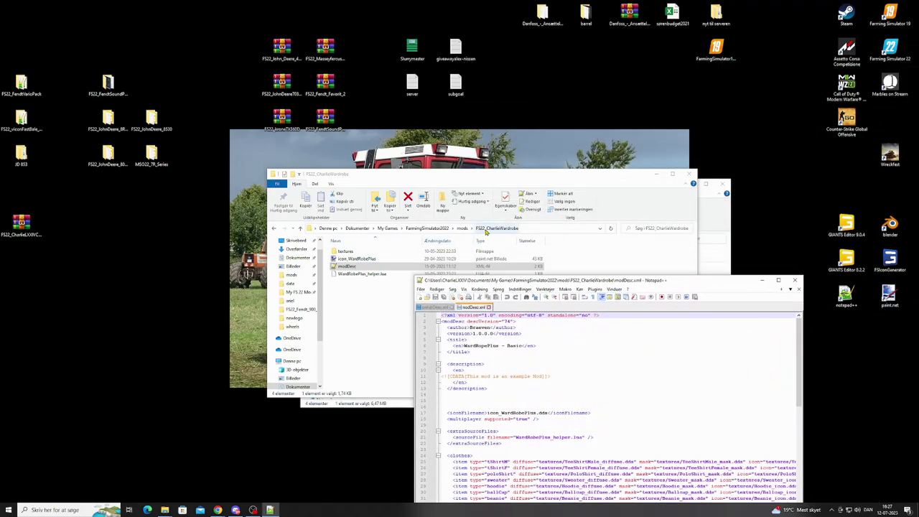
Step: Check the FS22_ prefix in the custom wardrobe folder's name without changing it, and return to modDesc.xml
click(461, 227)
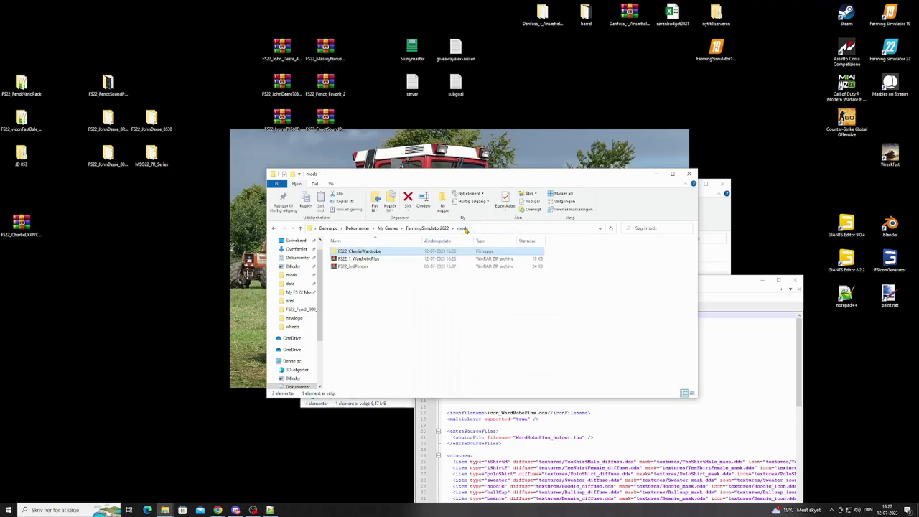
click(350, 253)
click(349, 251)
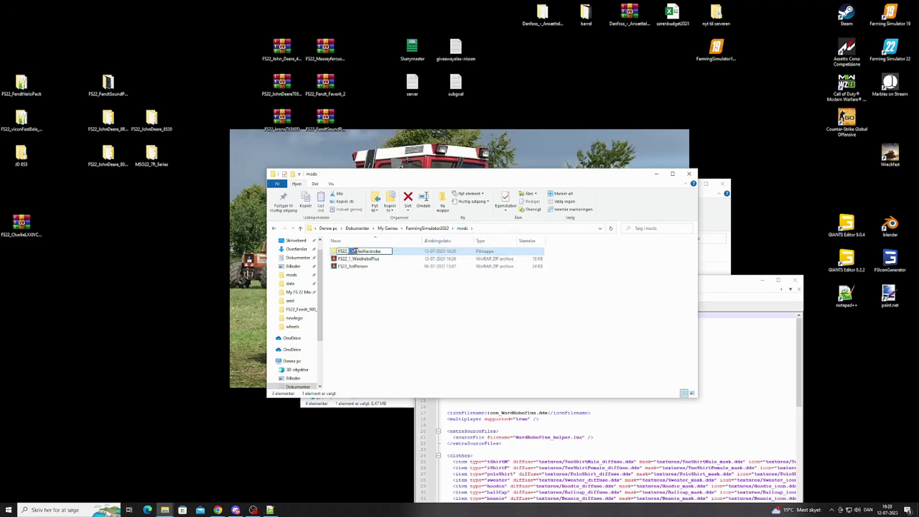
click(734, 361)
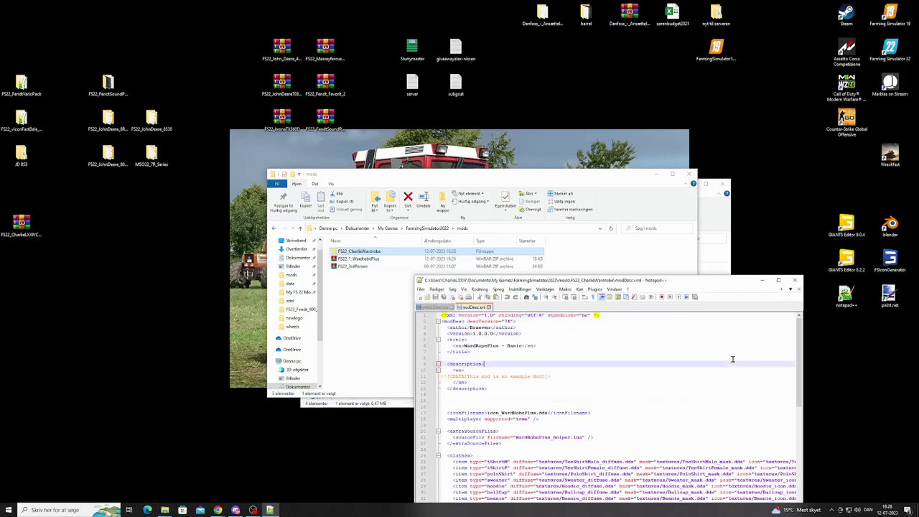
Step: Set the English title in modDesc.xml to CharlieWardrobe, replace the author with the creator's name, and save the file
click(778, 279)
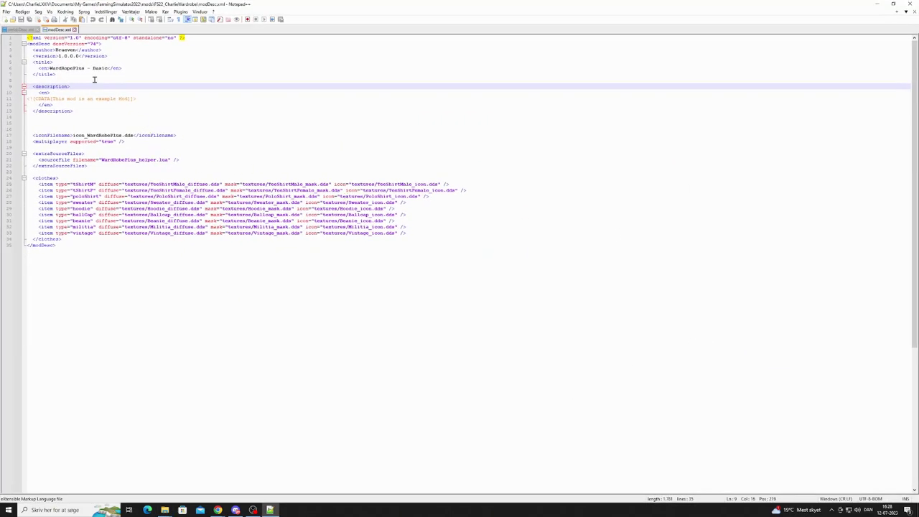
drag(107, 67, 49, 68)
text(CharlieWardrobe)
click(76, 49)
drag(74, 50, 56, 50)
text(Charlie)
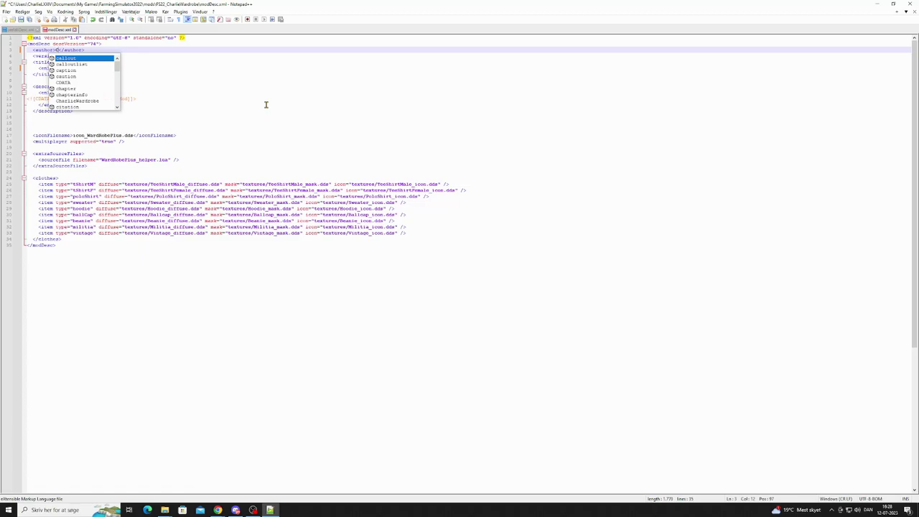
click(266, 105)
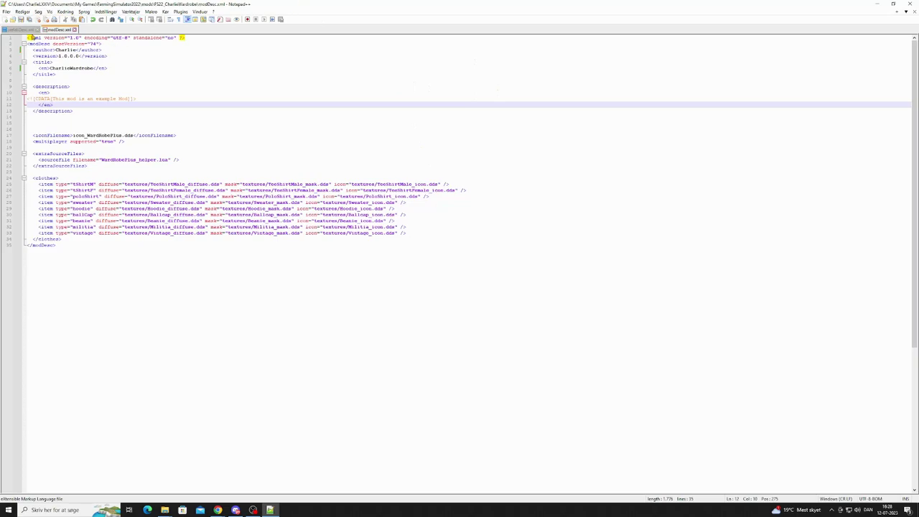
click(876, 4)
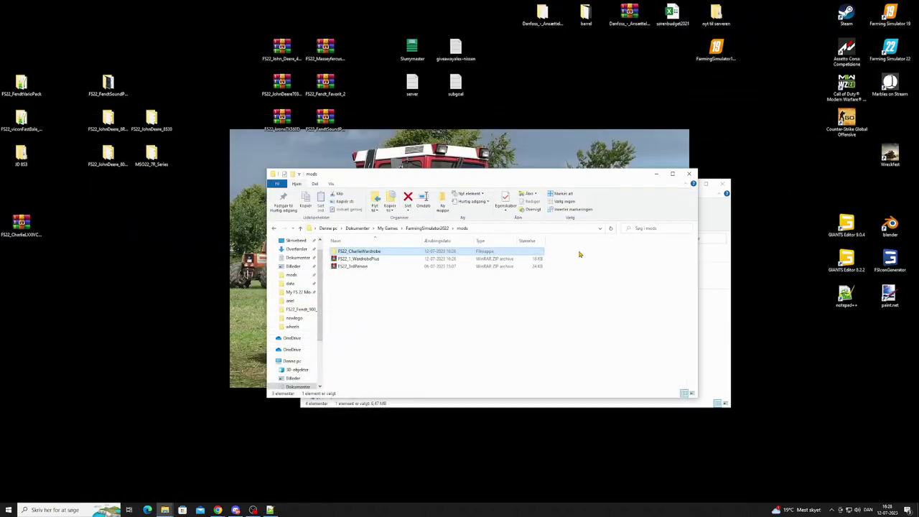
Step: Open the textures folder inside FS22_CharlieWardrobe and enlarge its window to show all the clothing textures
click(673, 173)
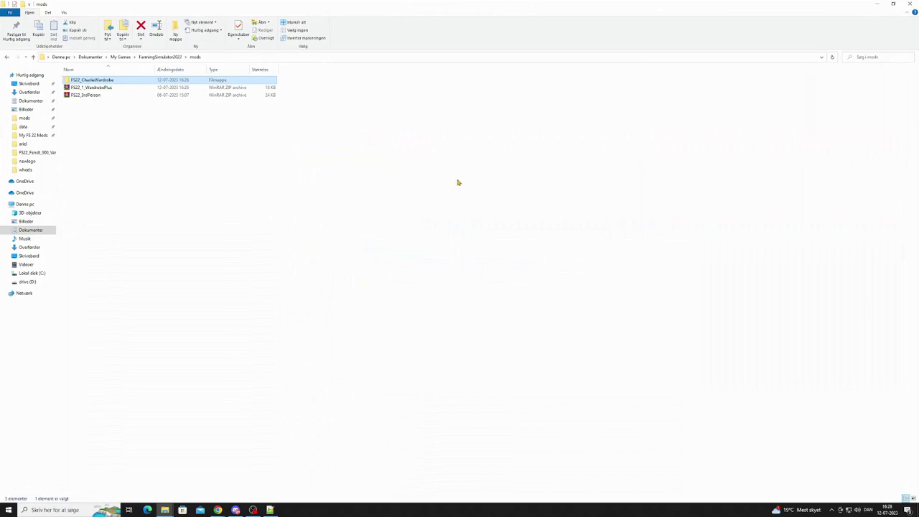
double_click(101, 80)
drag(257, 11, 379, 164)
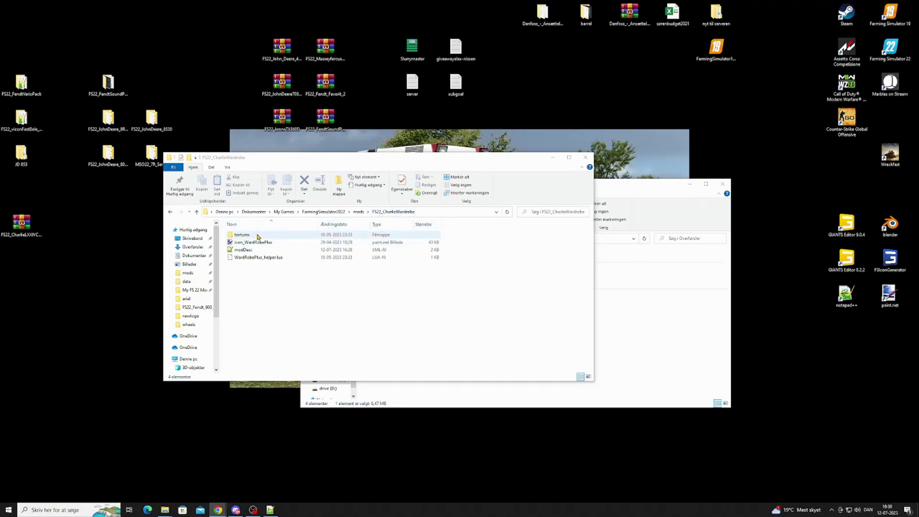
double_click(281, 234)
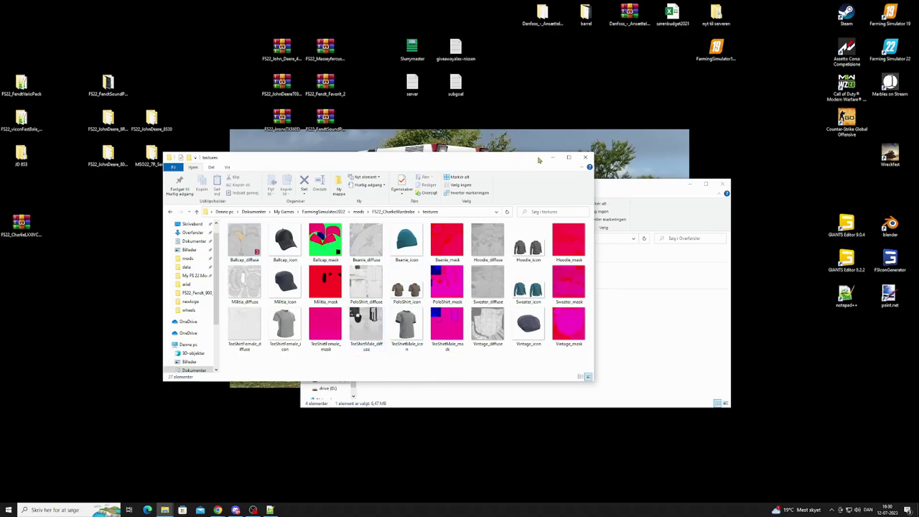
drag(591, 381, 715, 476)
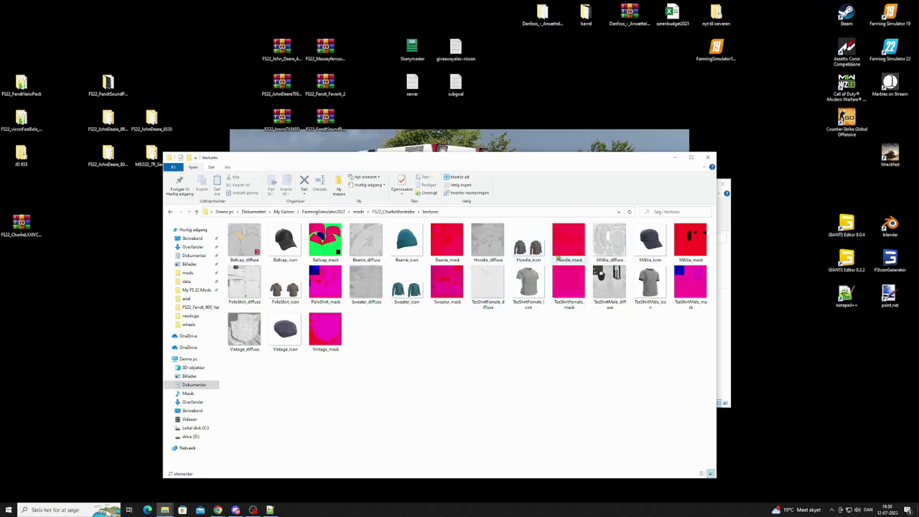
Step: Open the Hoodie_diffuse texture in paint.net and add a new empty layer above the background
right_click(487, 247)
mouse_move(524, 307)
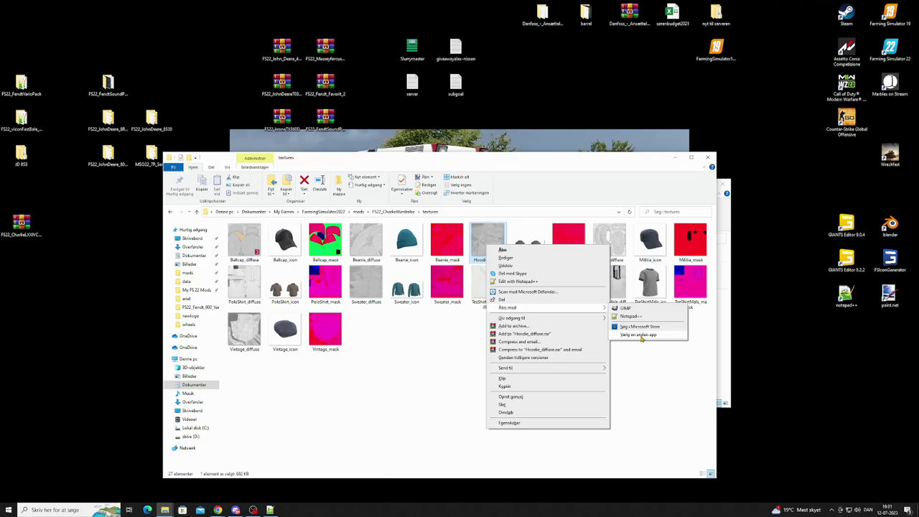
click(639, 335)
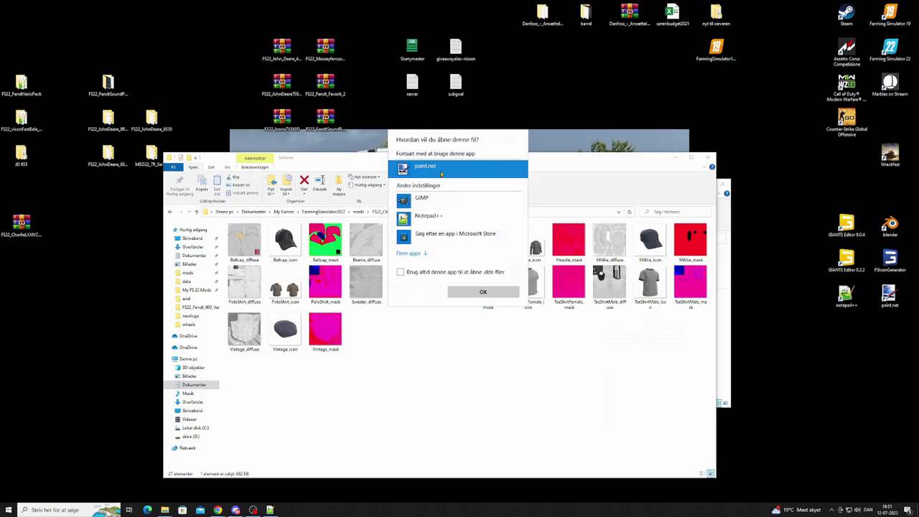
click(501, 293)
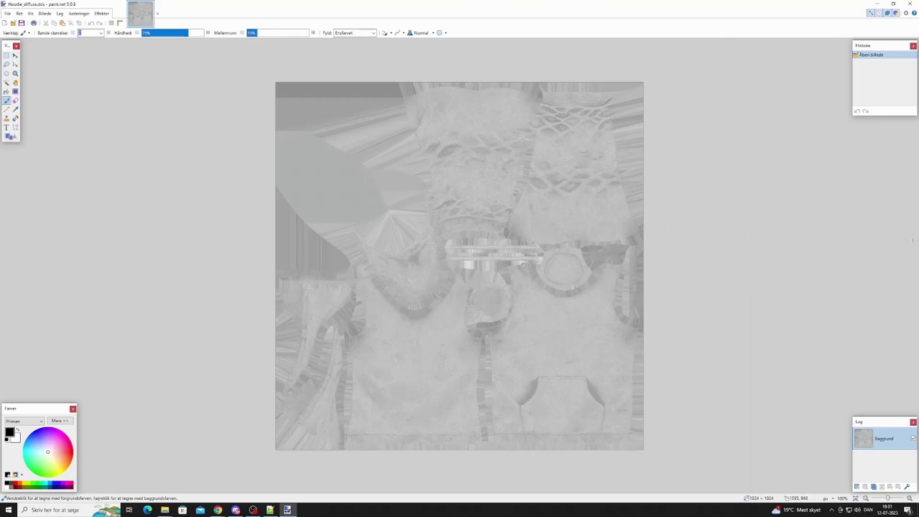
click(856, 488)
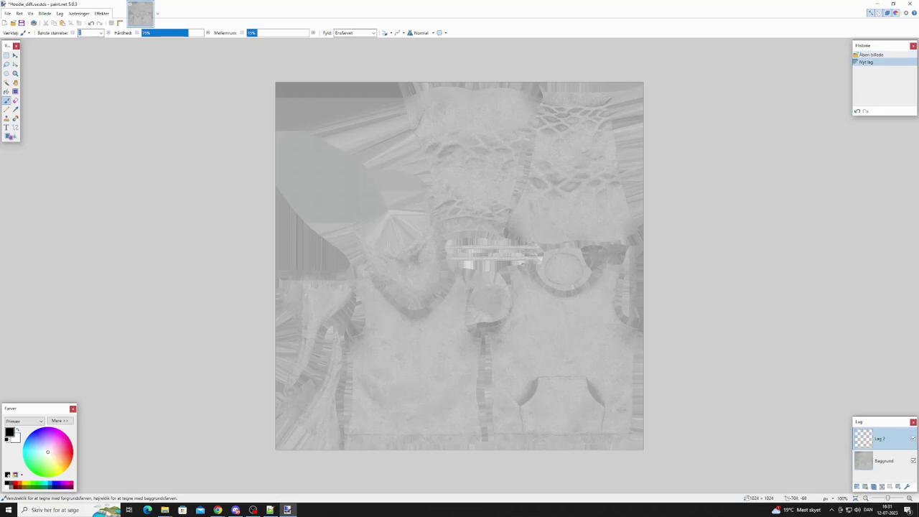
Step: Open the channel logo PNG from the youtube video > grafik > newlogografik > newlogo folder on drive D
click(9, 14)
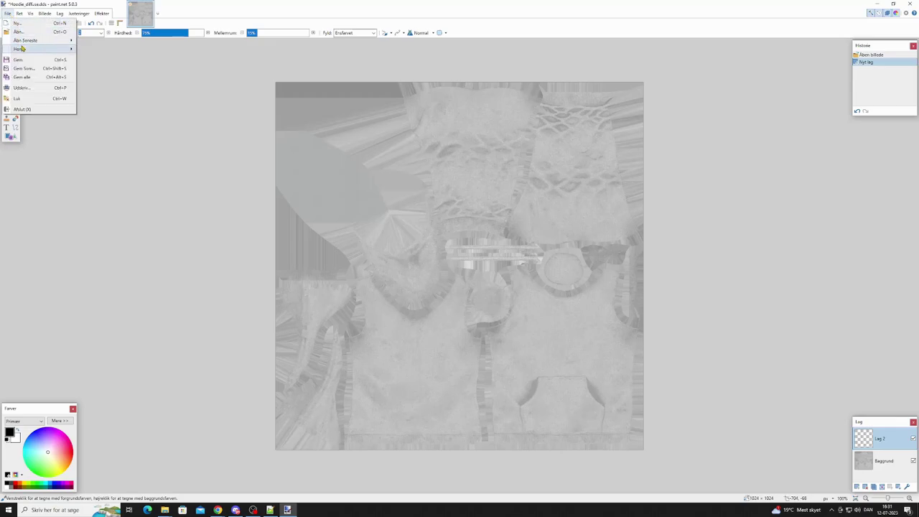
click(19, 32)
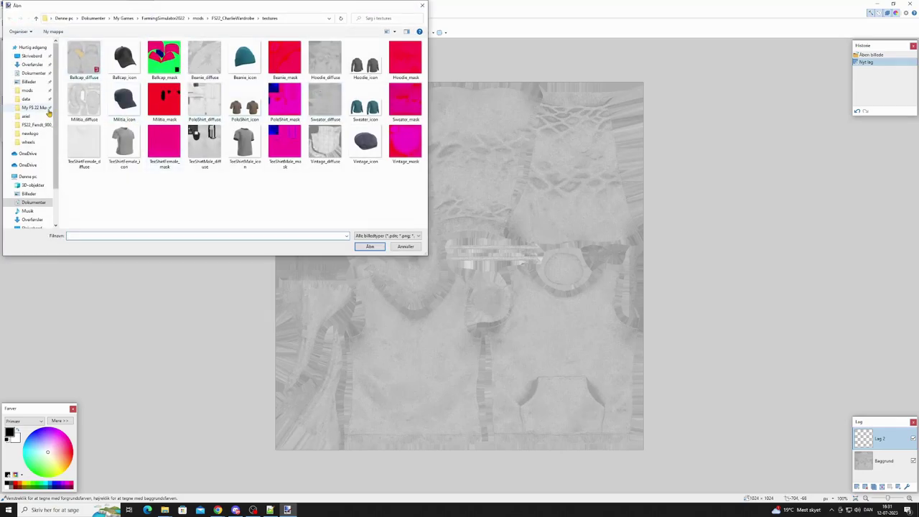
scroll(42, 201, down, 2)
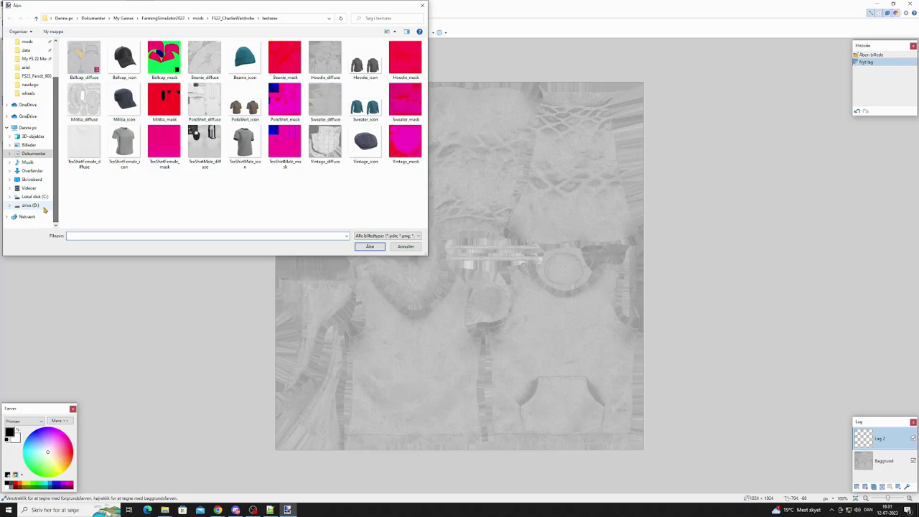
click(37, 206)
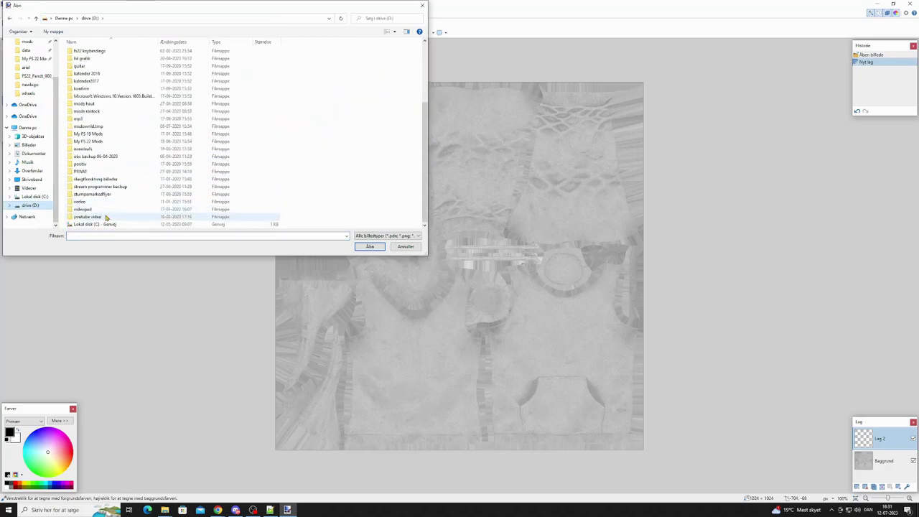
double_click(106, 217)
double_click(89, 82)
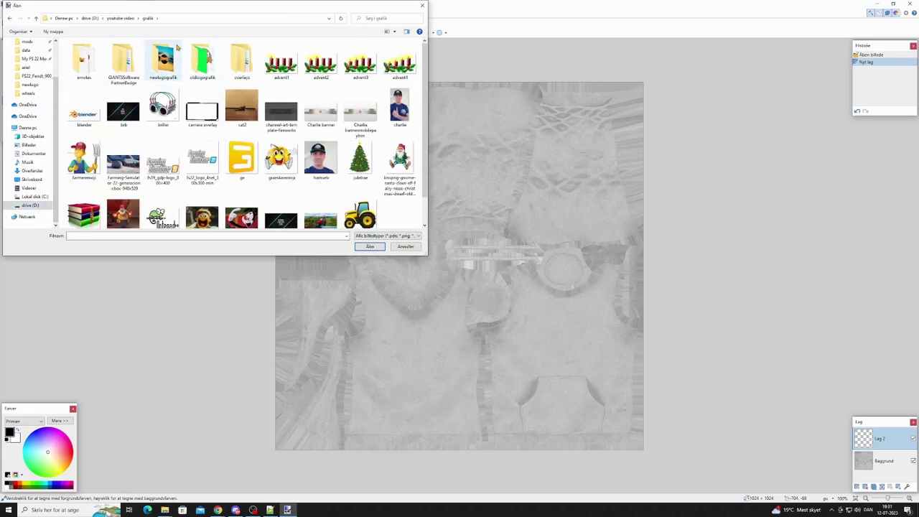
double_click(162, 61)
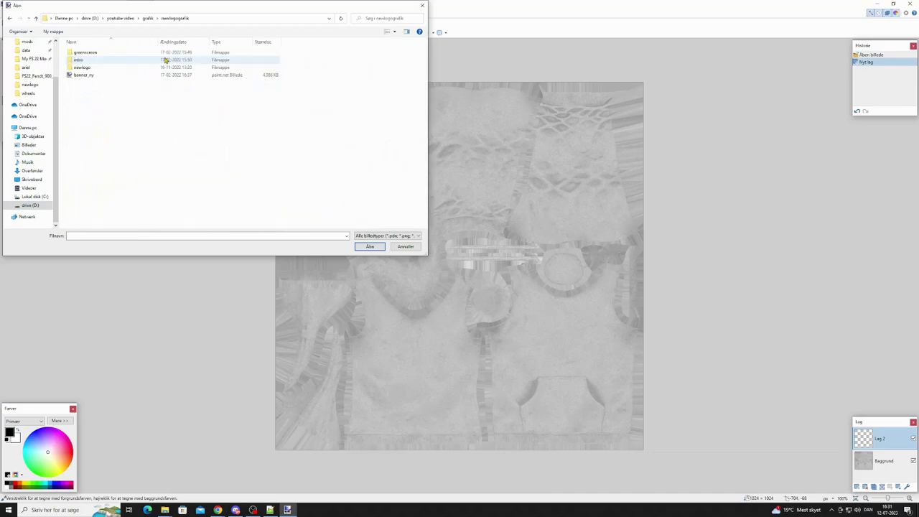
double_click(110, 69)
double_click(84, 63)
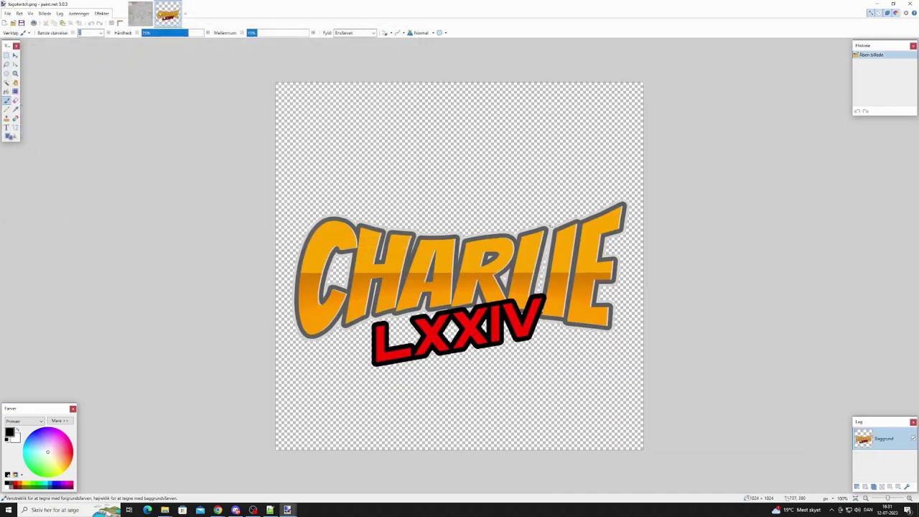
Step: Copy the channel logo with a rectangular selection and paste it onto the new layer of the Hoodie_diffuse texture
click(141, 14)
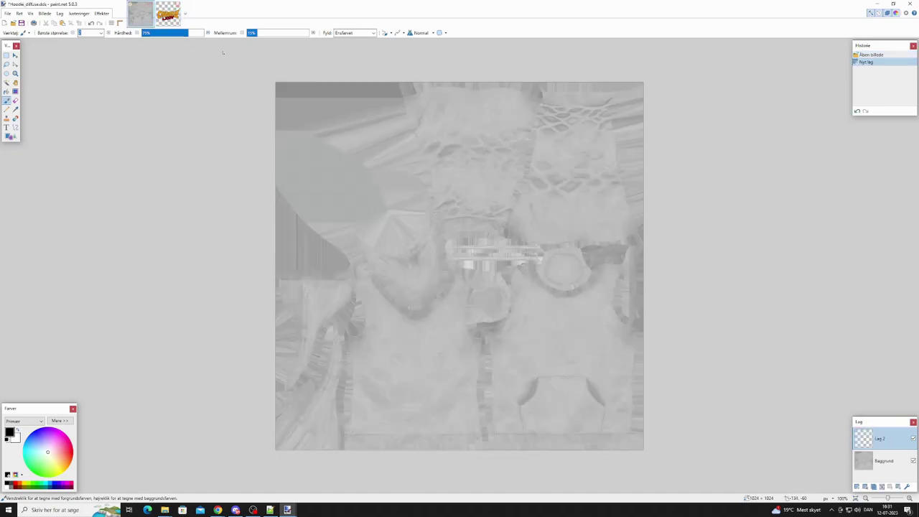
click(168, 14)
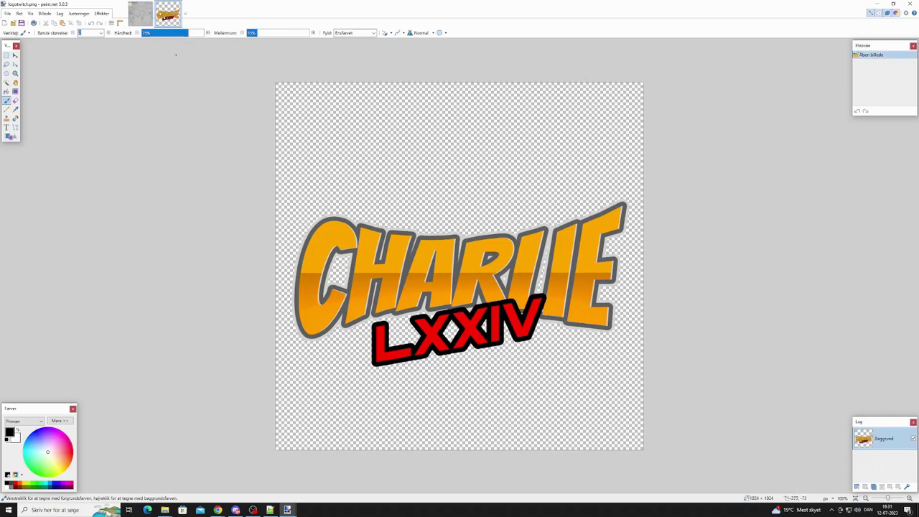
click(140, 15)
click(167, 15)
click(6, 56)
drag(151, 99, 780, 440)
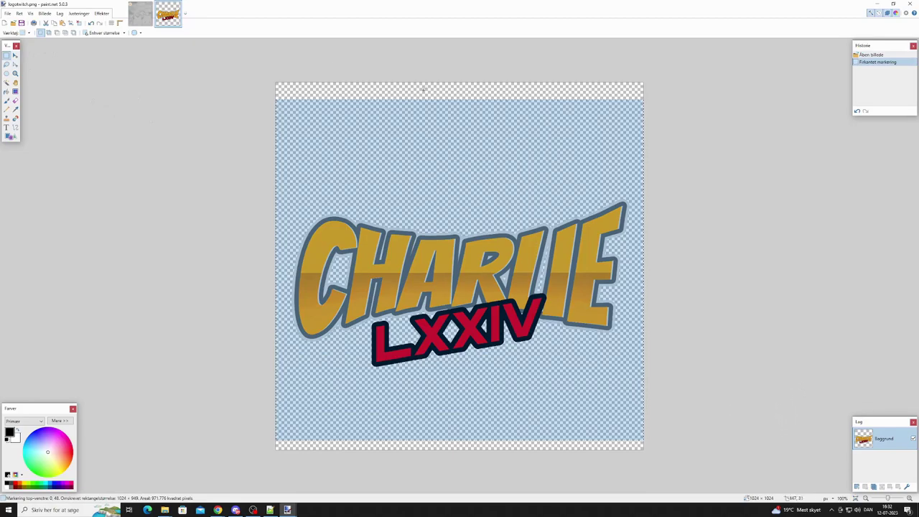
click(141, 13)
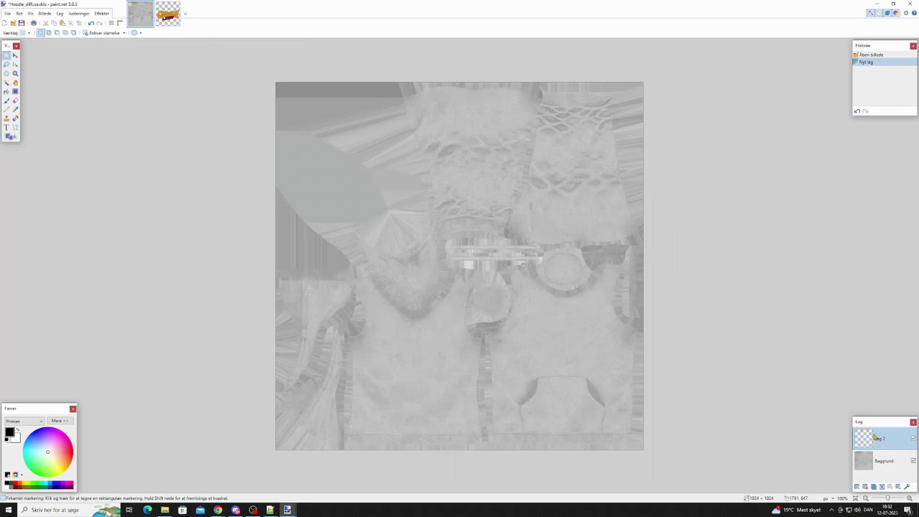
key(ctrl+v)
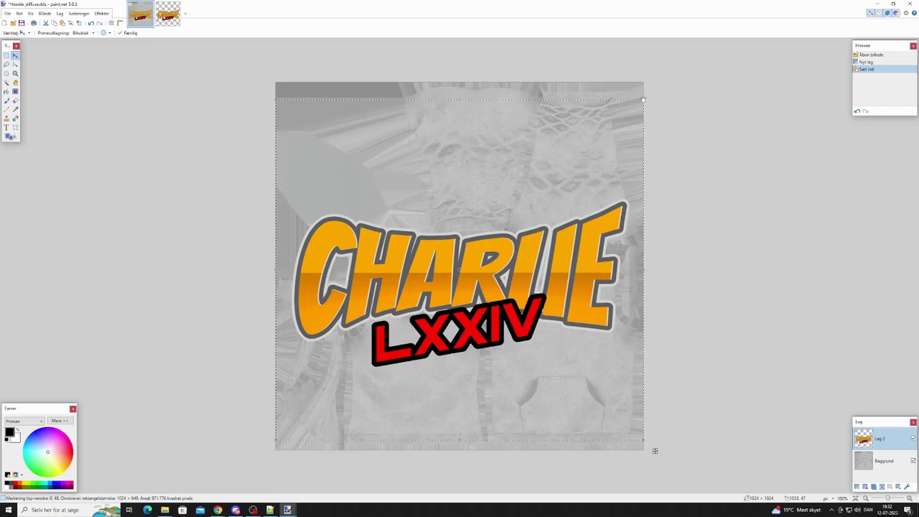
Step: Scale the pasted logo to about 207 × 192 px and place it on the hoodie's front panel, above the pocket
drag(645, 100, 381, 270)
drag(393, 451, 479, 391)
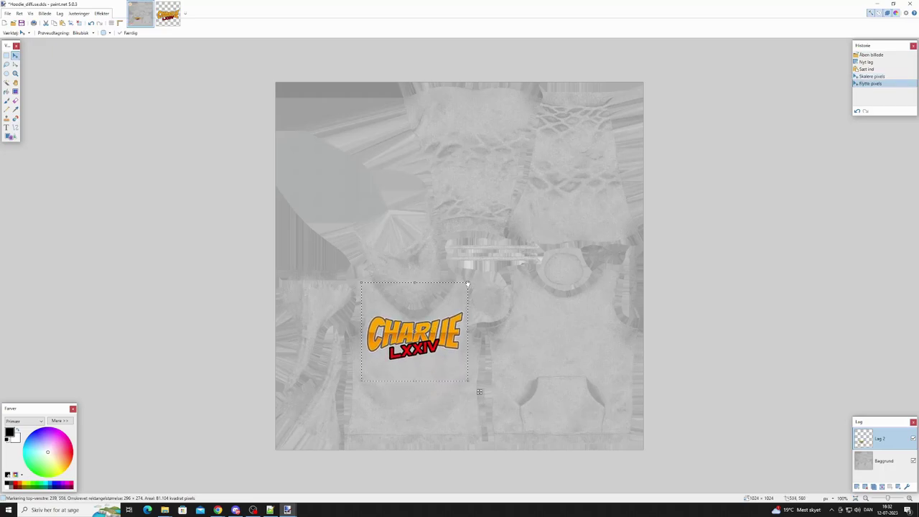
drag(467, 284, 432, 327)
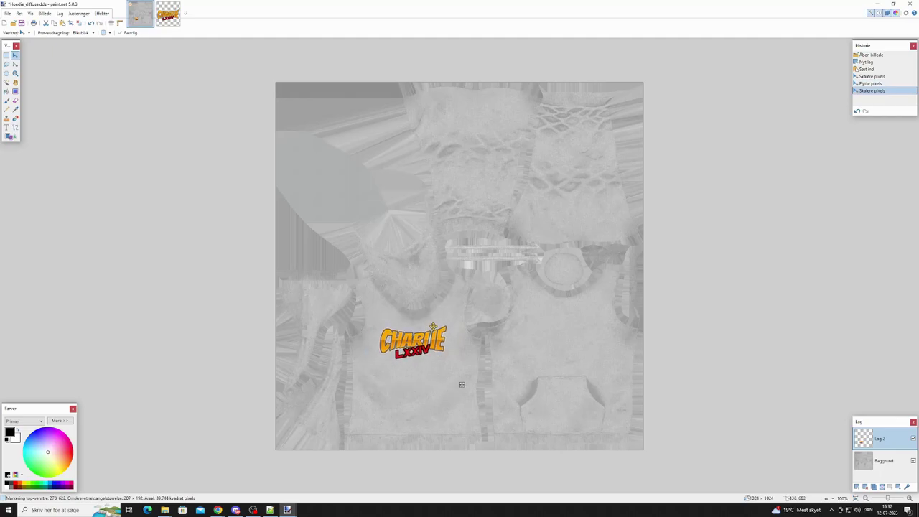
drag(462, 385, 612, 355)
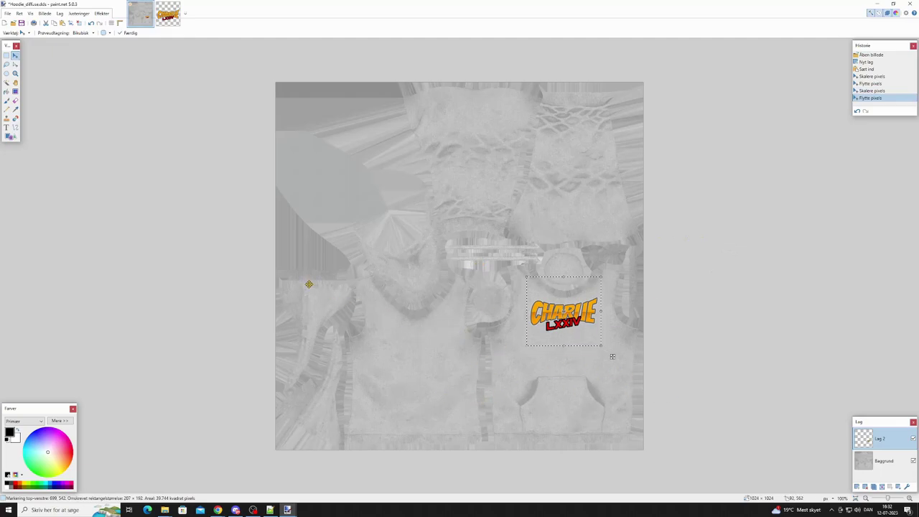
Step: Set the Text tool to the Cooper Black font at size 48 with an insertion point on the hoodie's back panel
click(7, 127)
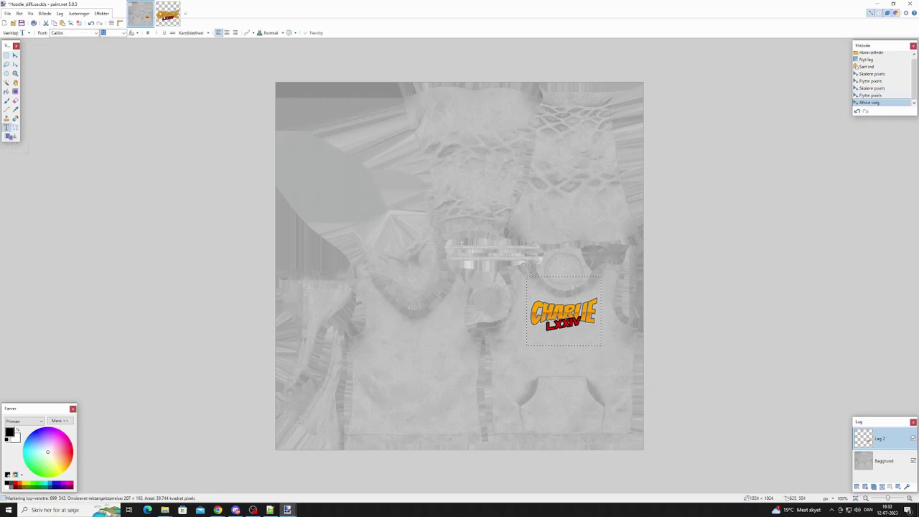
click(84, 33)
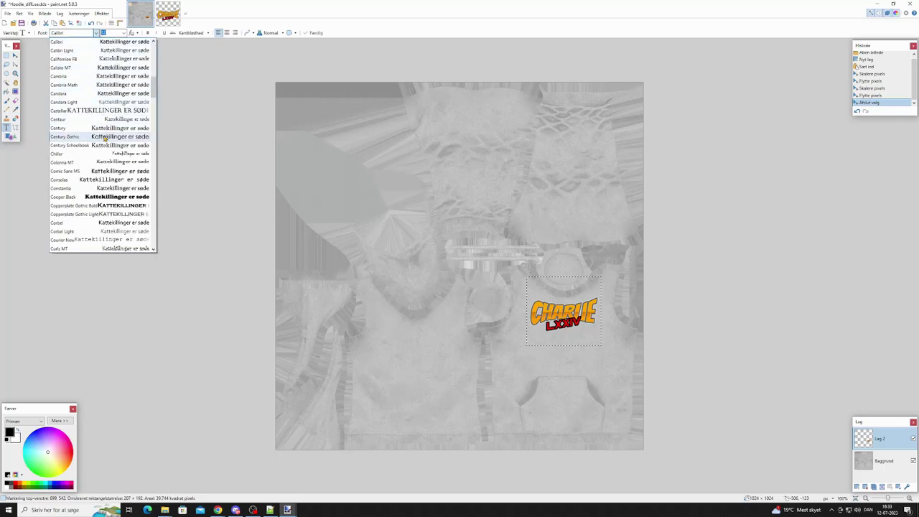
click(122, 197)
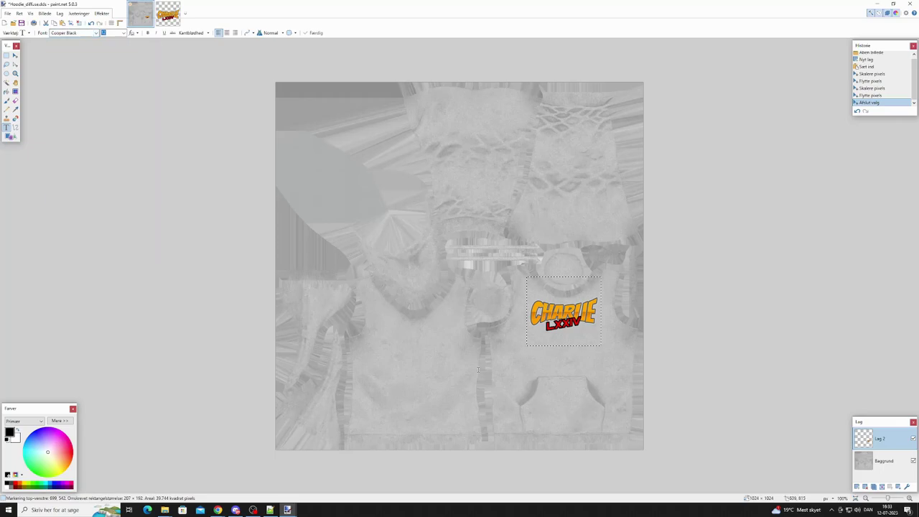
click(384, 344)
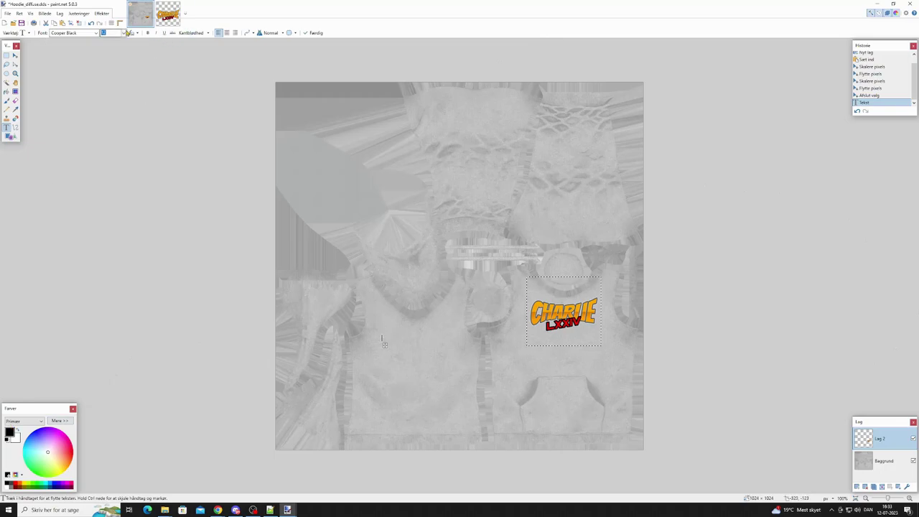
click(123, 33)
click(105, 132)
mouse_move(384, 355)
mouse_down()
mouse_move(432, 354)
mouse_move(385, 355)
mouse_up()
mouse_move(384, 355)
mouse_down()
mouse_move(463, 356)
mouse_move(384, 354)
mouse_up()
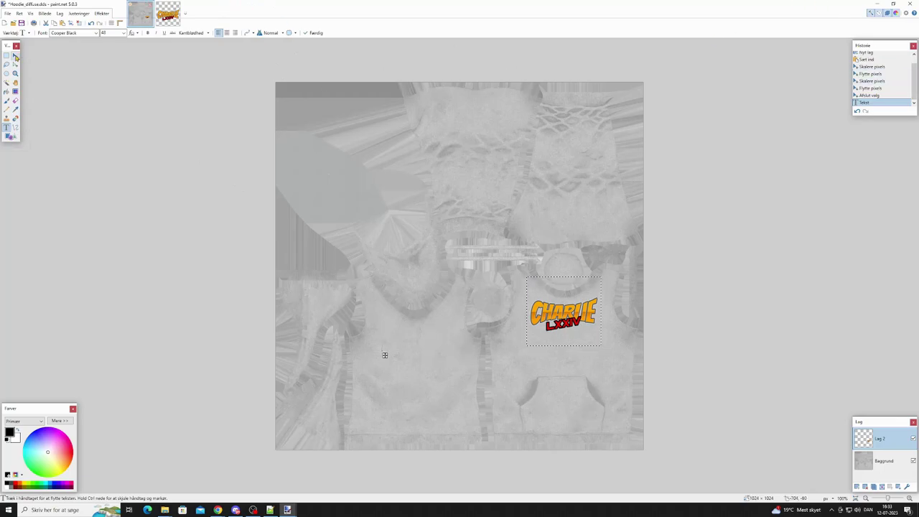
Step: Deselect the logo area and start a new text on the hoodie's back panel, below the neckline
key(m)
click(587, 229)
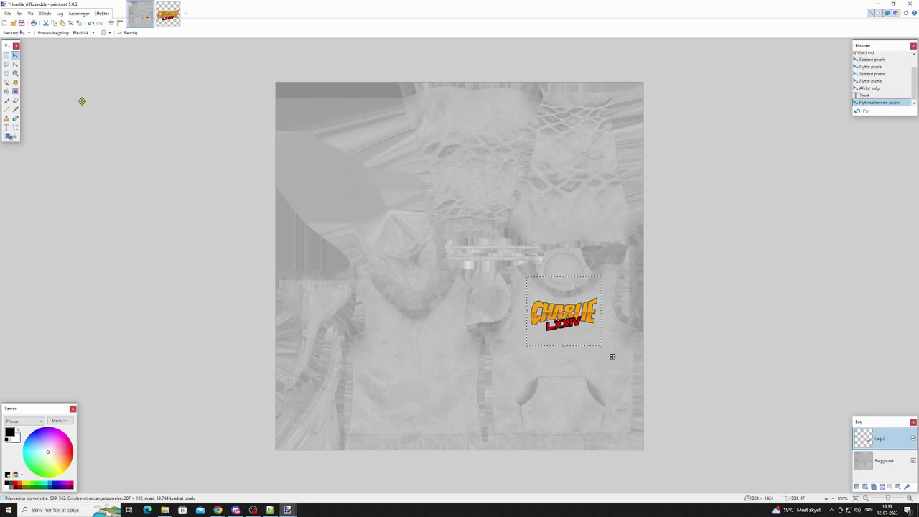
click(7, 55)
click(297, 109)
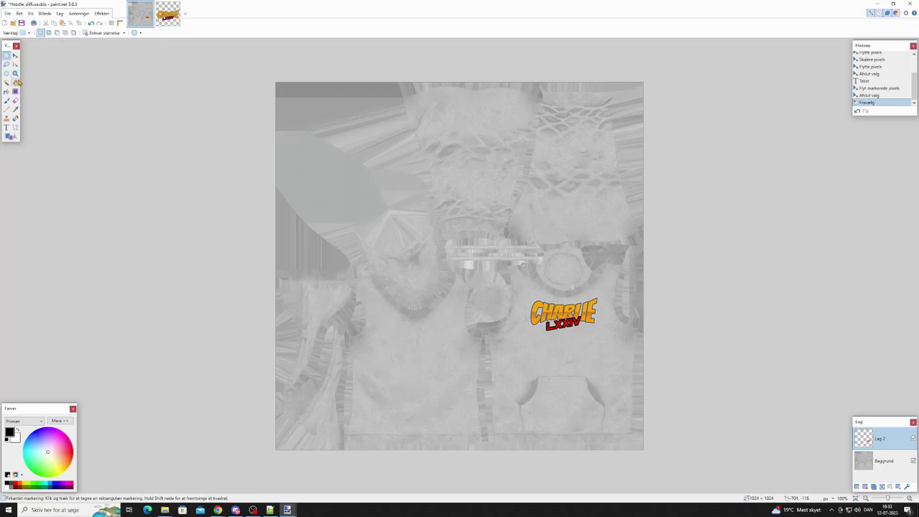
click(6, 127)
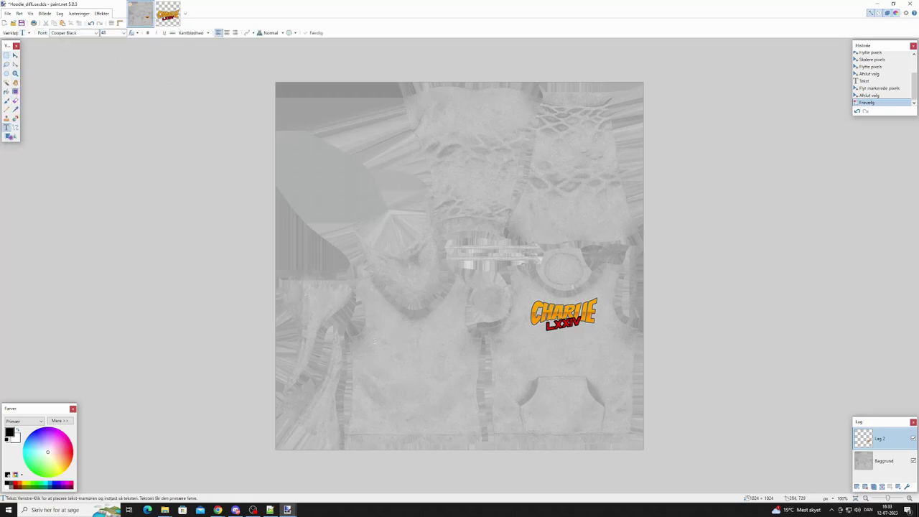
click(370, 336)
Step: Try the word FARMER at size 48 on the hoodie's back panel, and remove it again
text(FARM)
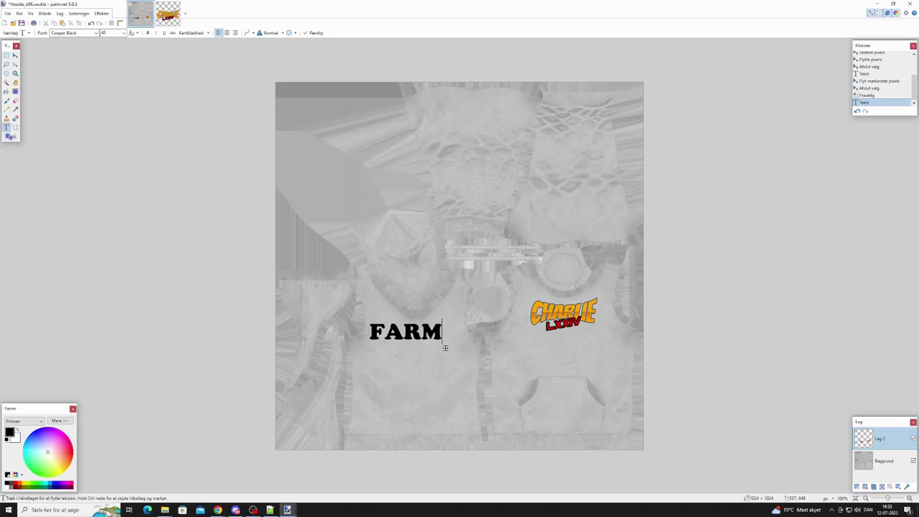
text(ER)
key(BackSpace)
key(BackSpace)
key(BackSpace)
key(BackSpace)
key(BackSpace)
key(BackSpace)
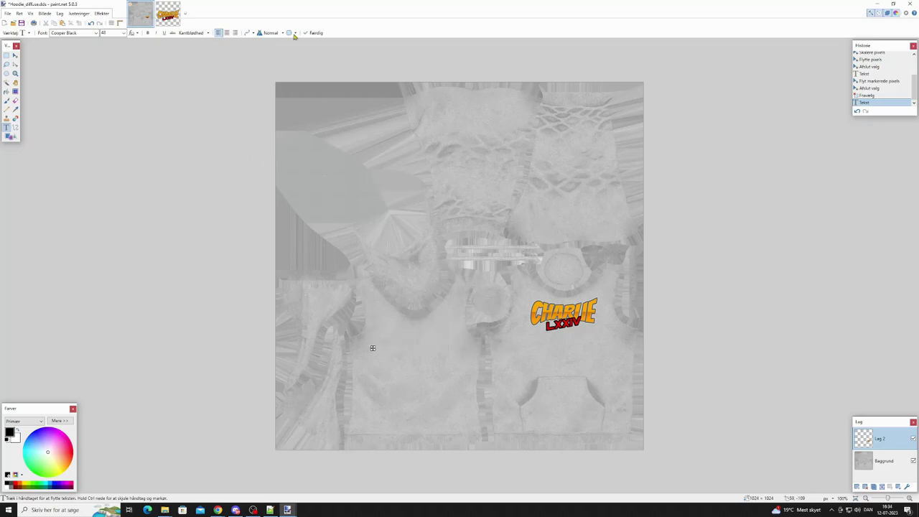
Step: Set the font size to 36, write FARMER on the hoodie's back panel and adjust its position slightly
click(123, 33)
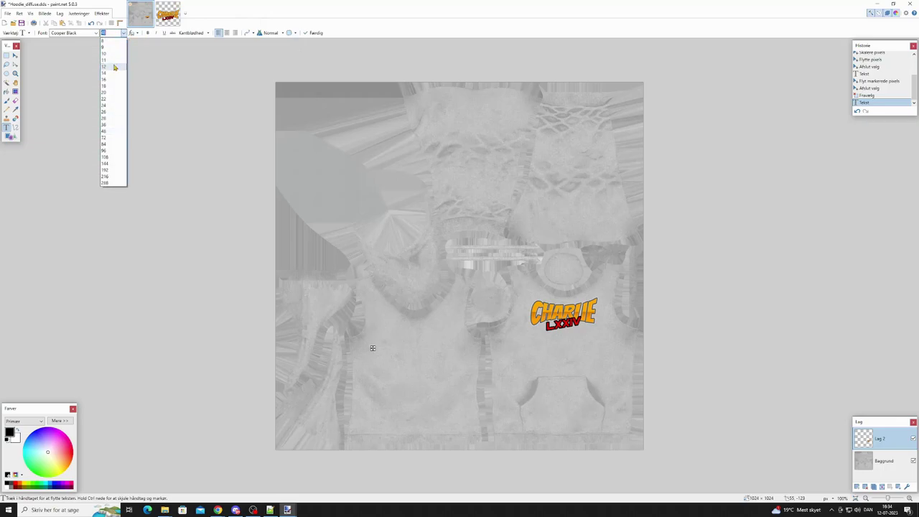
click(109, 124)
text(FARMER)
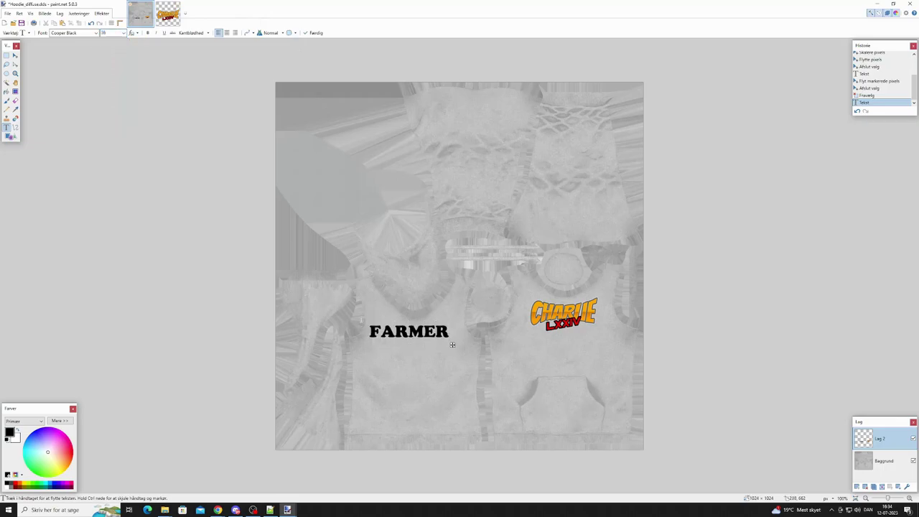
drag(451, 346, 458, 348)
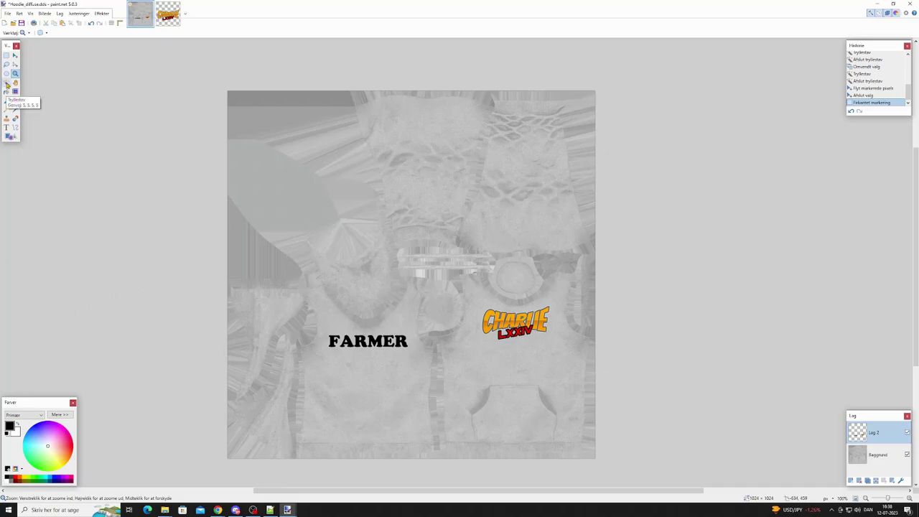
Step: Select the layer's empty area with the Magic Wand and invert the selection to cover the text and logo
click(7, 85)
click(431, 186)
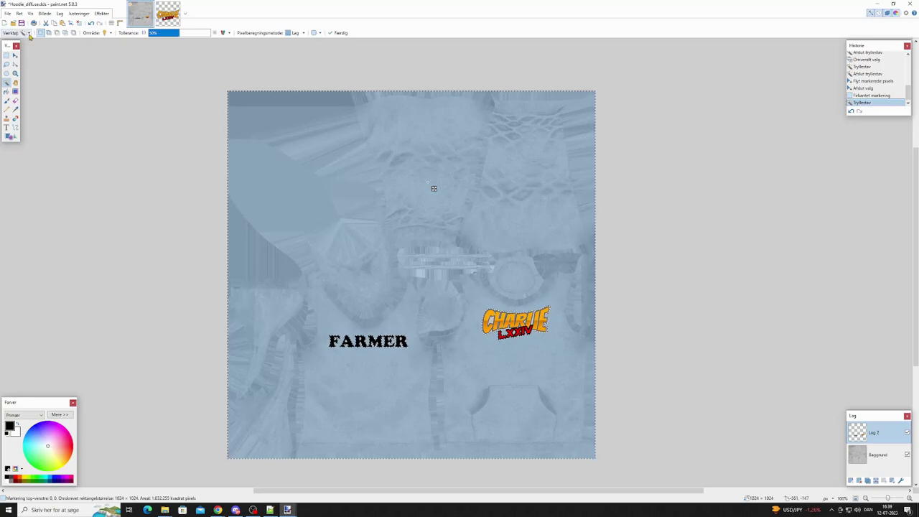
click(20, 14)
click(19, 14)
click(20, 14)
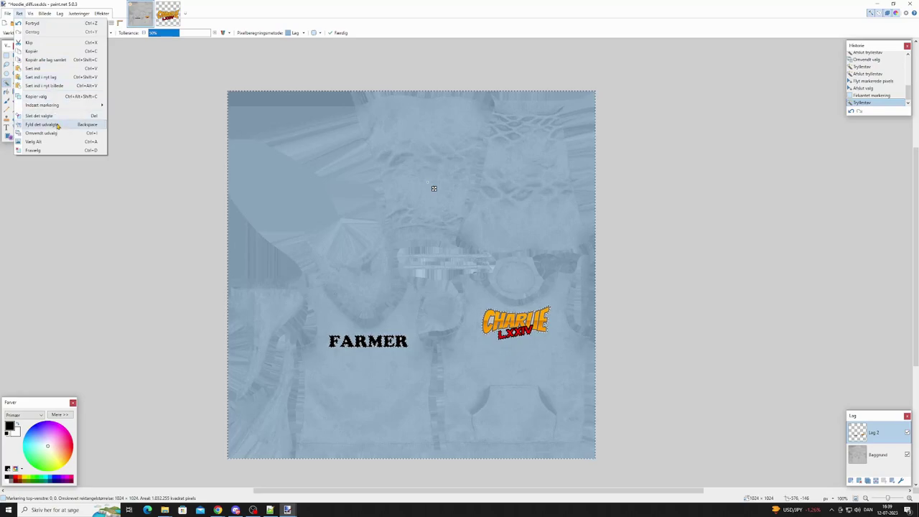
click(41, 133)
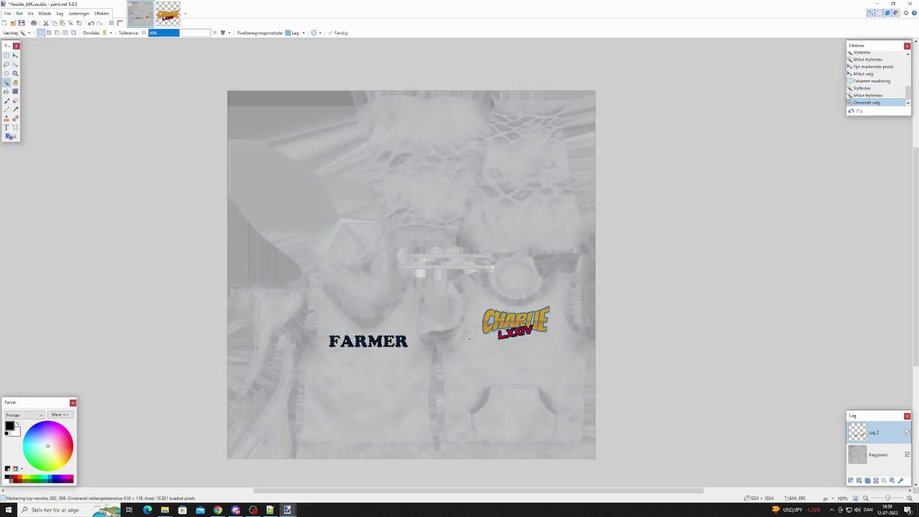
Step: Select the empty area around the FARMER text and the logo with the Magic Wand and copy it
click(15, 73)
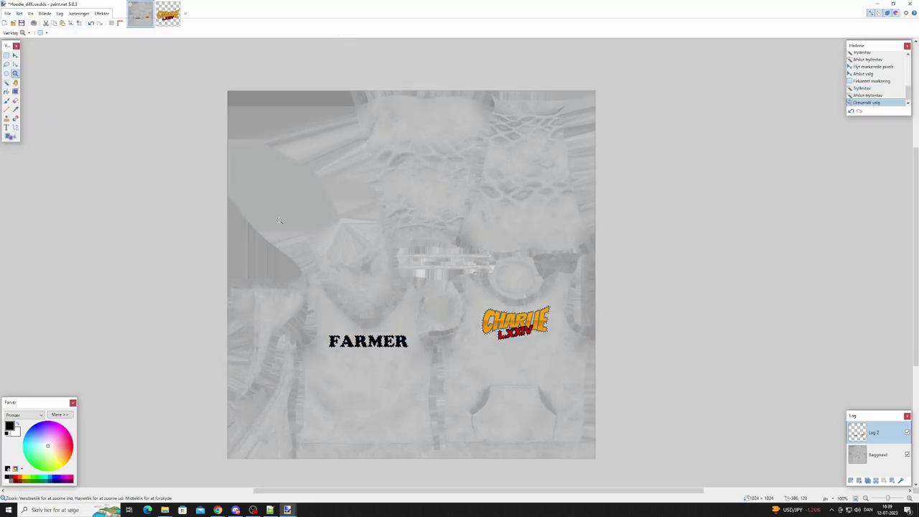
click(372, 342)
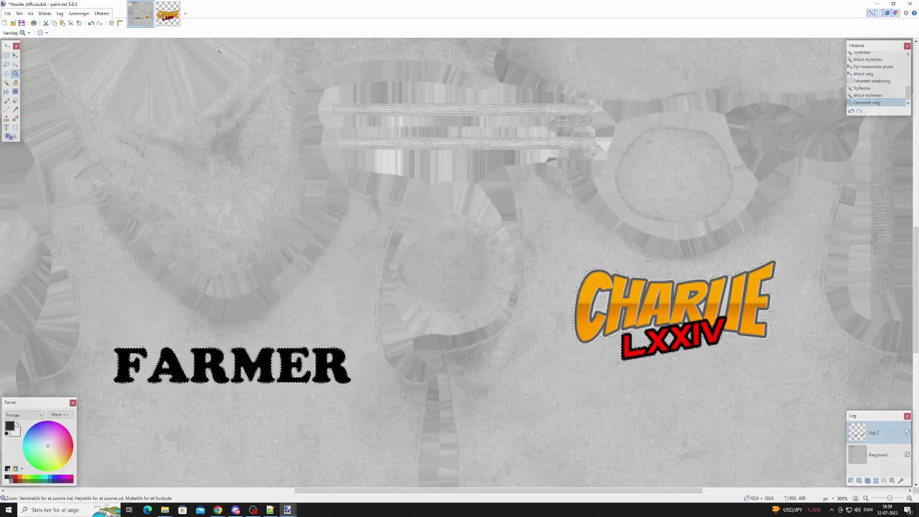
click(6, 82)
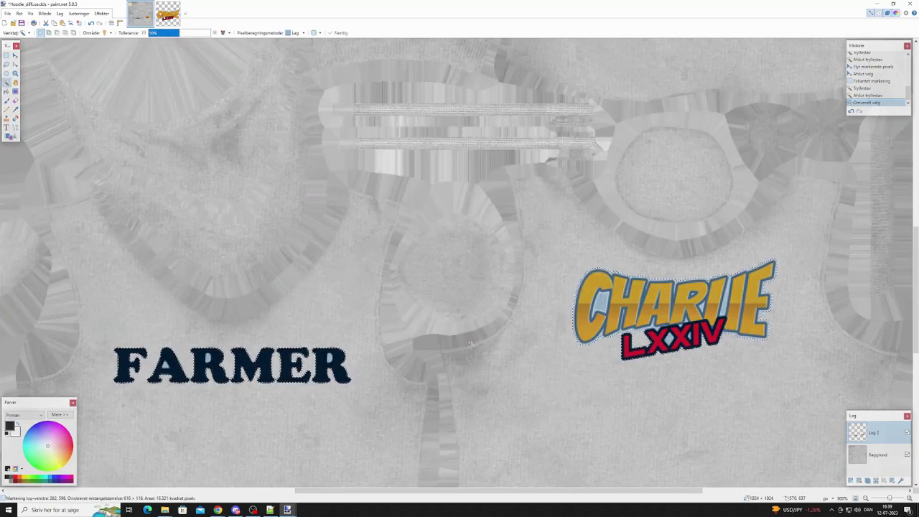
click(169, 369)
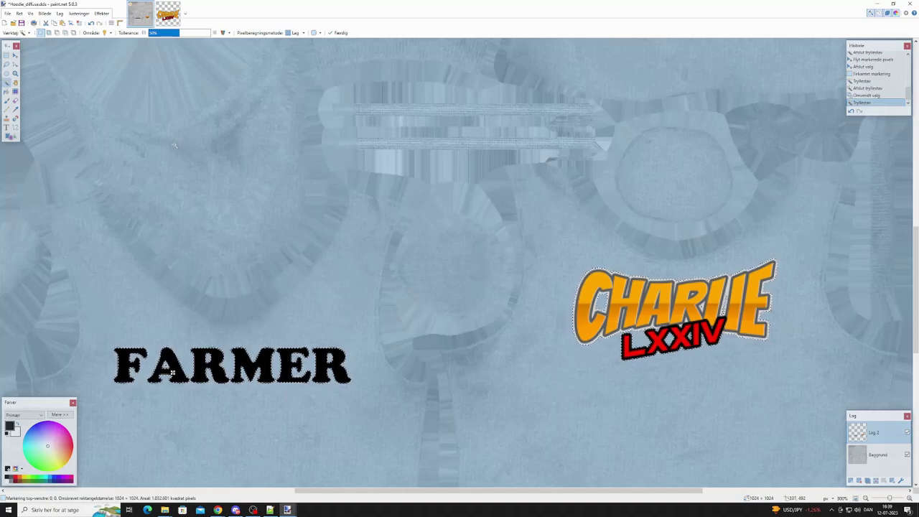
click(20, 14)
click(32, 51)
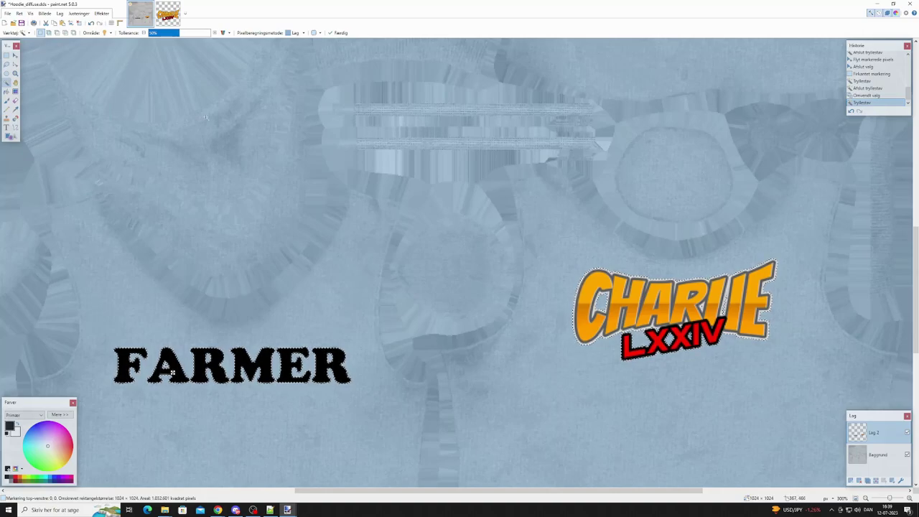
click(15, 73)
right_click(224, 214)
right_click(224, 213)
right_click(224, 214)
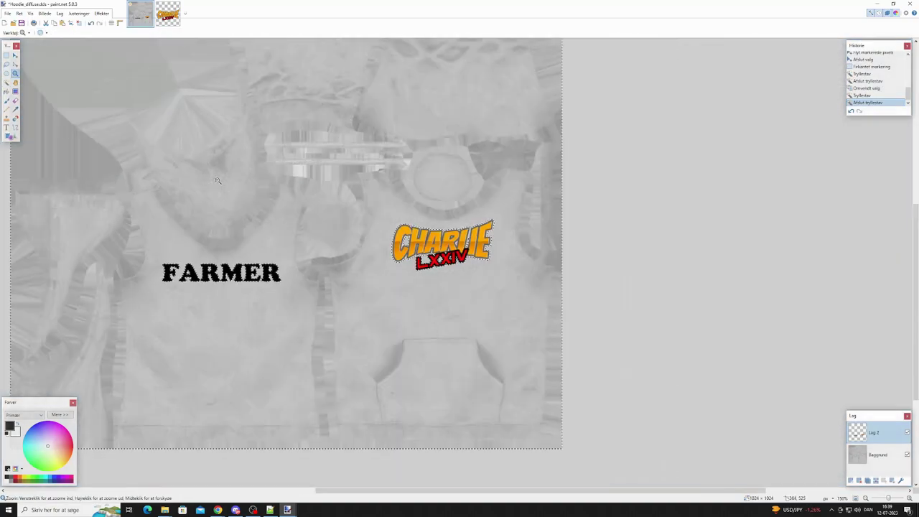
right_click(225, 213)
right_click(224, 214)
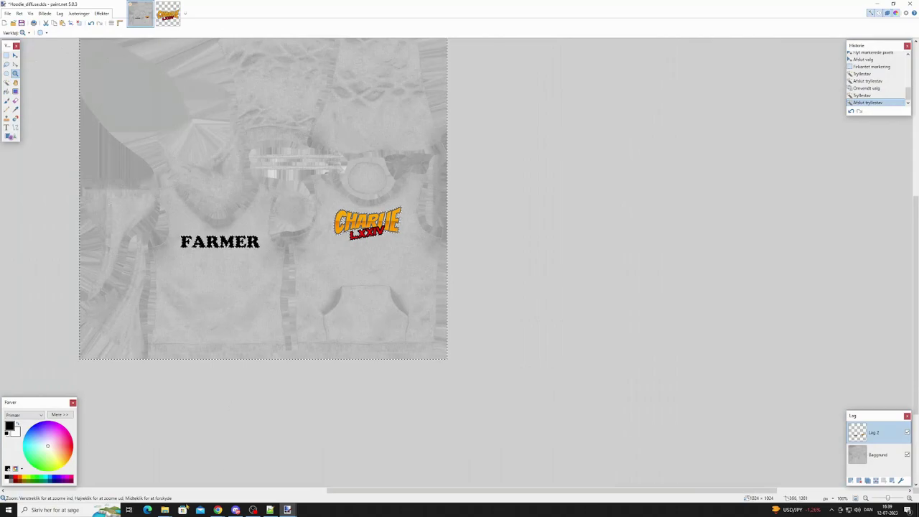
Step: Switch to File Explorer and open the textures folder of FS22_CharlieWardrobe in the mods folder
mouse_move(164, 510)
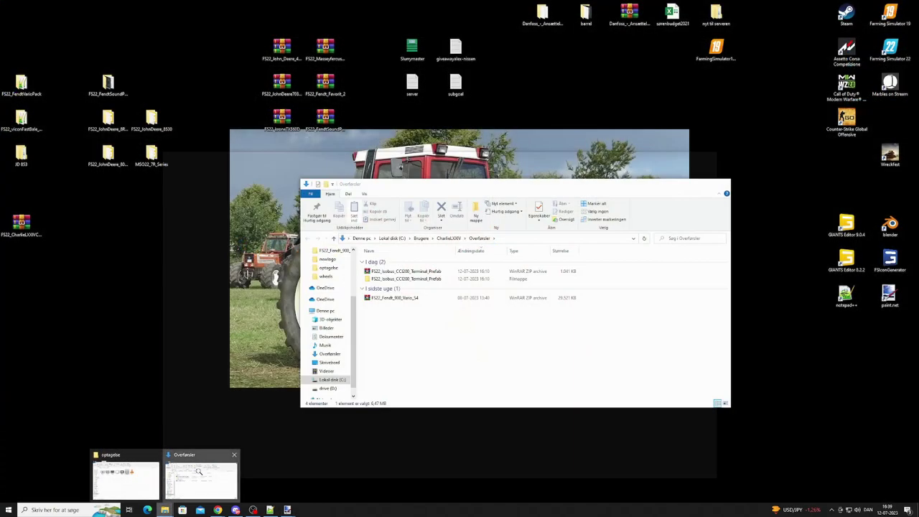
click(200, 472)
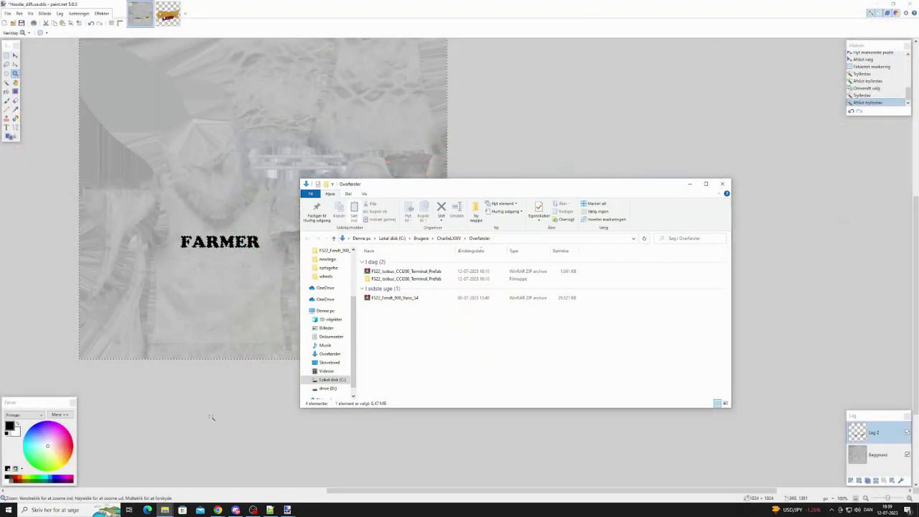
scroll(328, 262, up, 2)
click(327, 260)
double_click(391, 260)
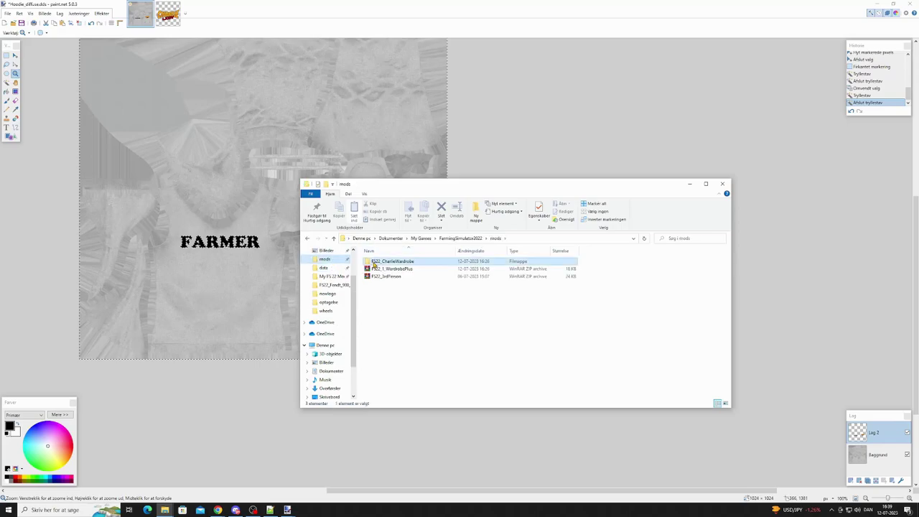
double_click(375, 261)
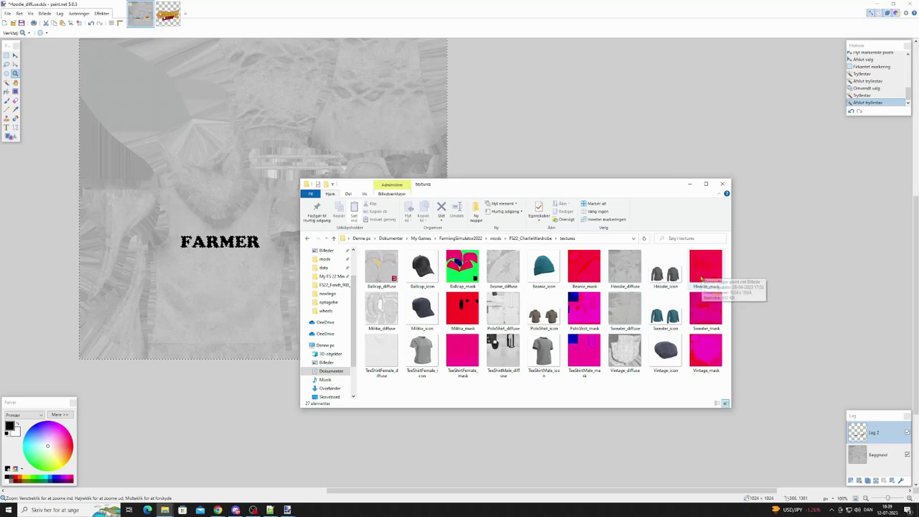
Step: Open the Hoodie_mask texture, add a new layer and paste the copied selection onto it
double_click(702, 271)
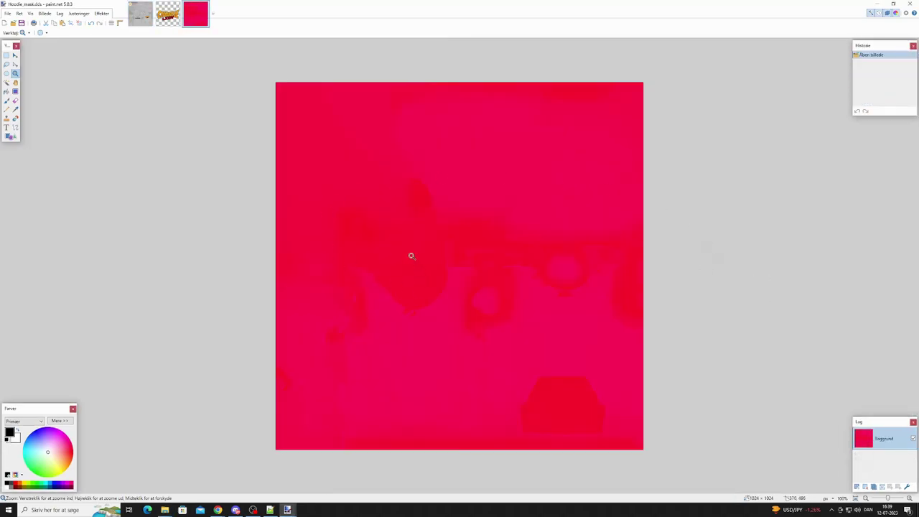
click(856, 486)
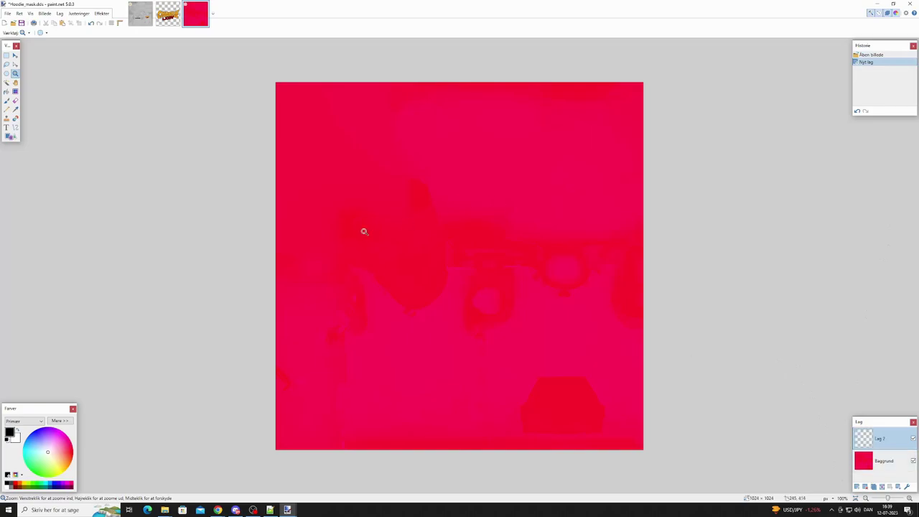
key(ctrl+v)
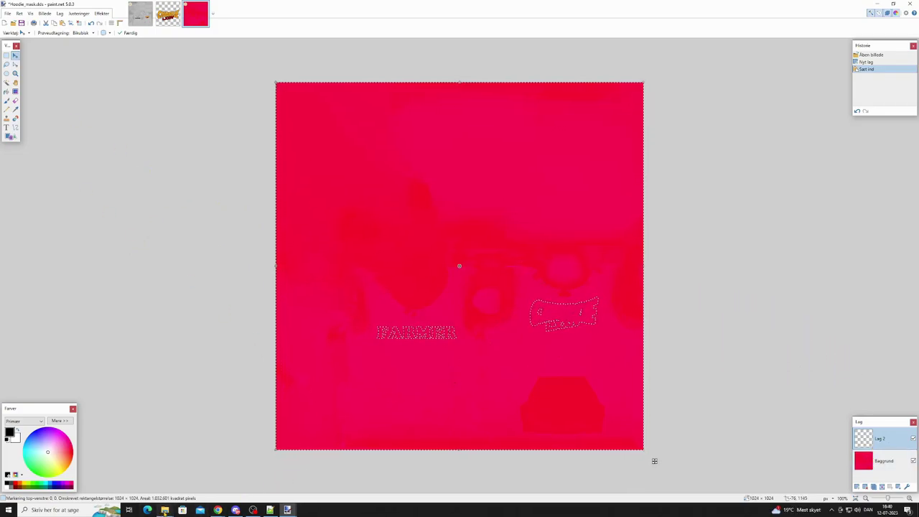
Step: Open PoloShirt_mask from the textures folder and sample its dark blue with the Color Picker
mouse_move(165, 509)
click(188, 484)
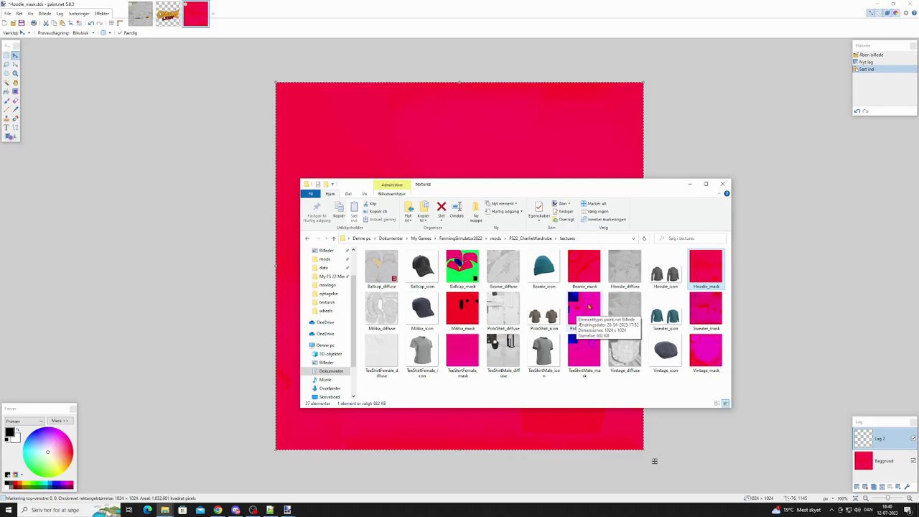
double_click(586, 307)
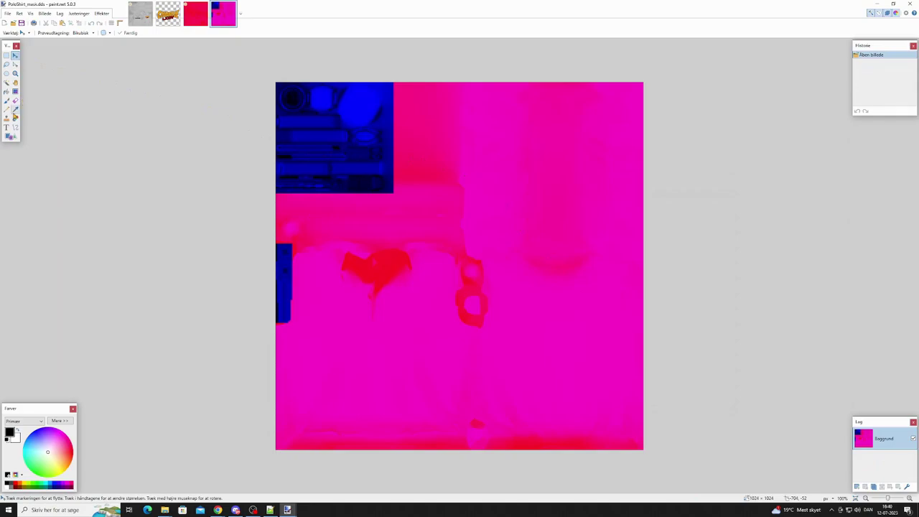
click(15, 112)
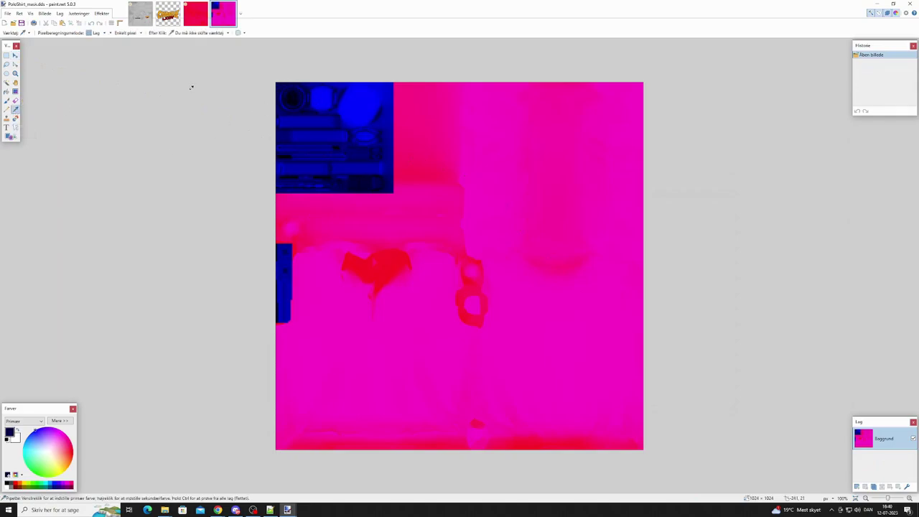
Step: Invert the selection in Hoodie_mask and fill the FARMER text and logo shapes with the sampled dark blue
click(195, 13)
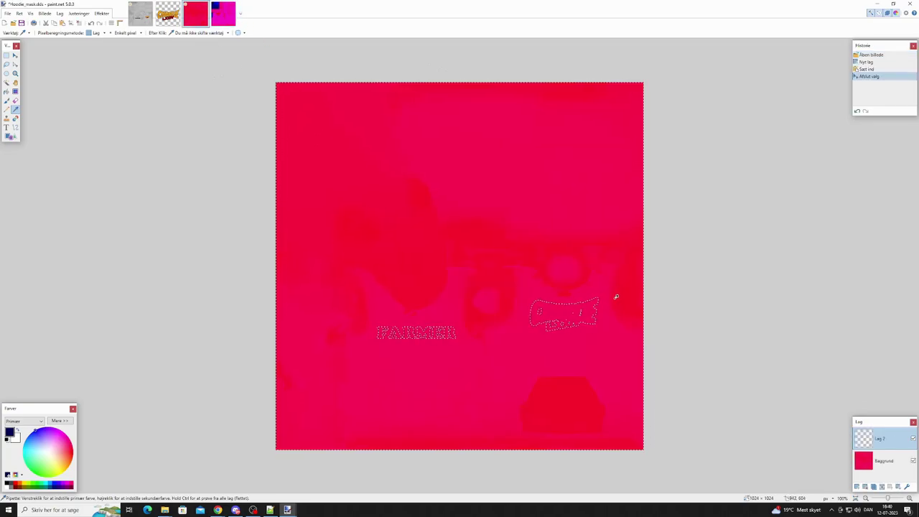
key(BackSpace)
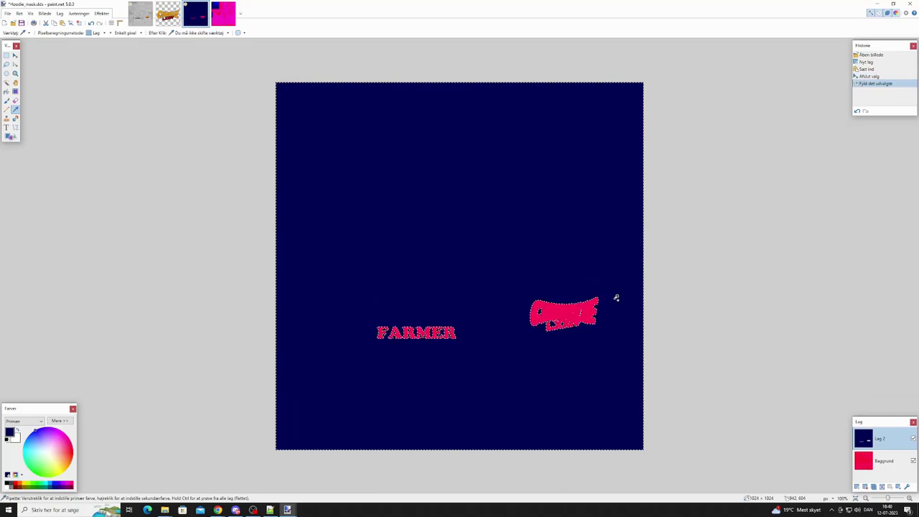
key(ctrl+z)
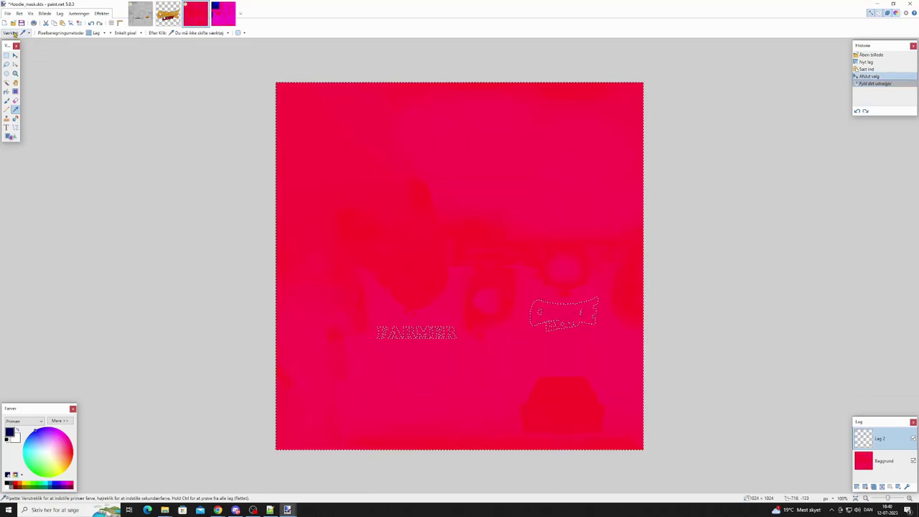
click(7, 13)
mouse_move(19, 13)
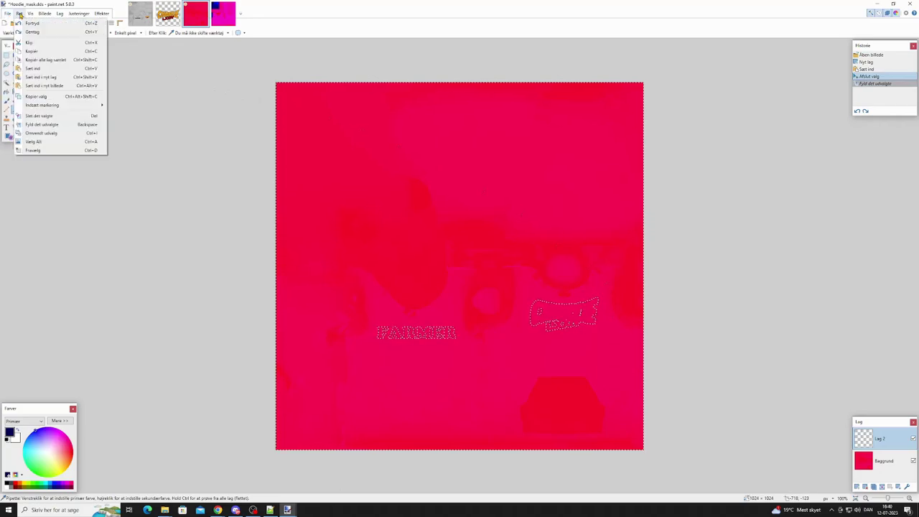
click(50, 132)
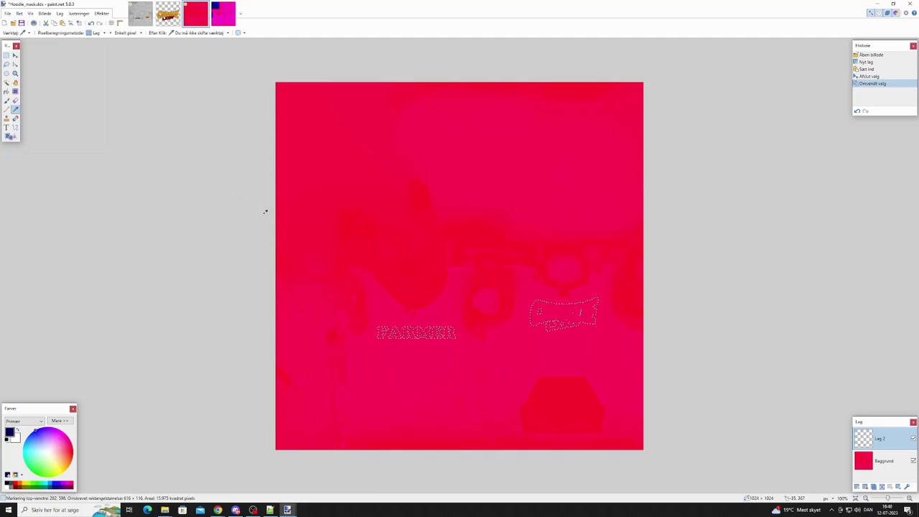
key(BackSpace)
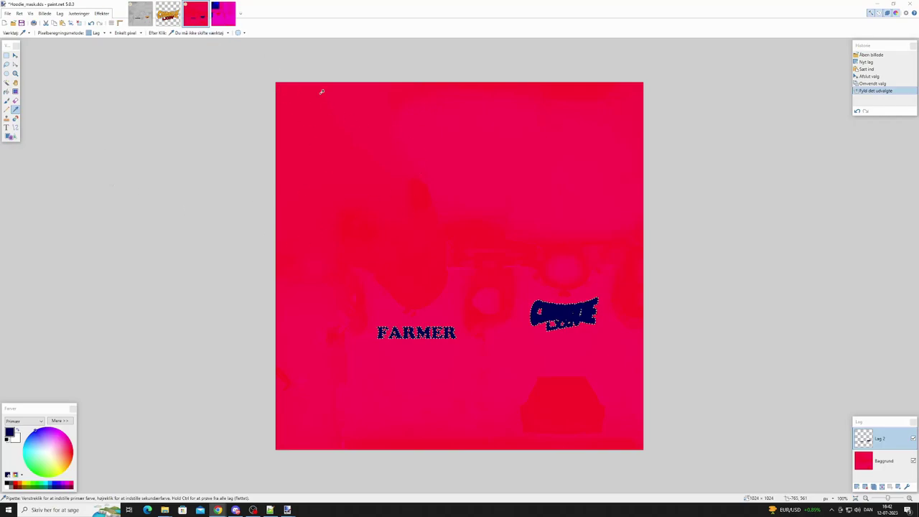
Step: Merge the new layer down and save the mask in the textures folder, overwriting the existing Hoodie_mask.dds
click(881, 486)
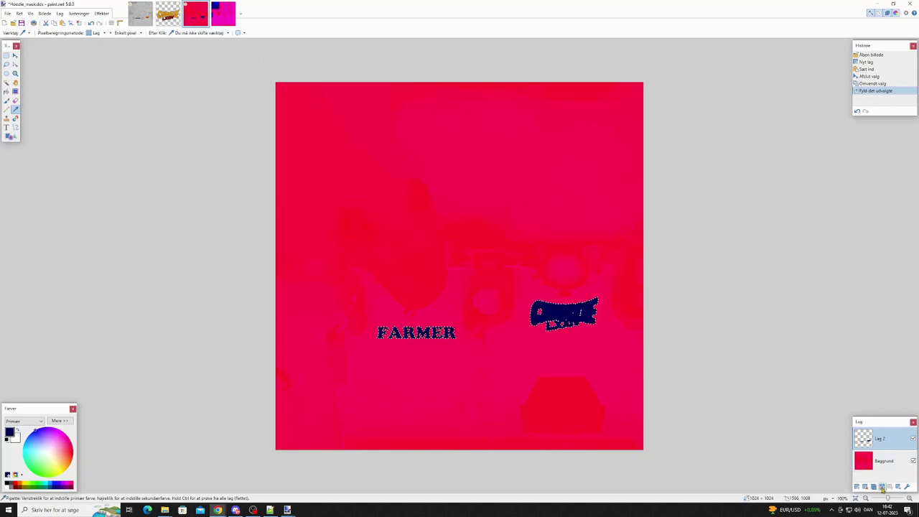
click(7, 13)
click(22, 69)
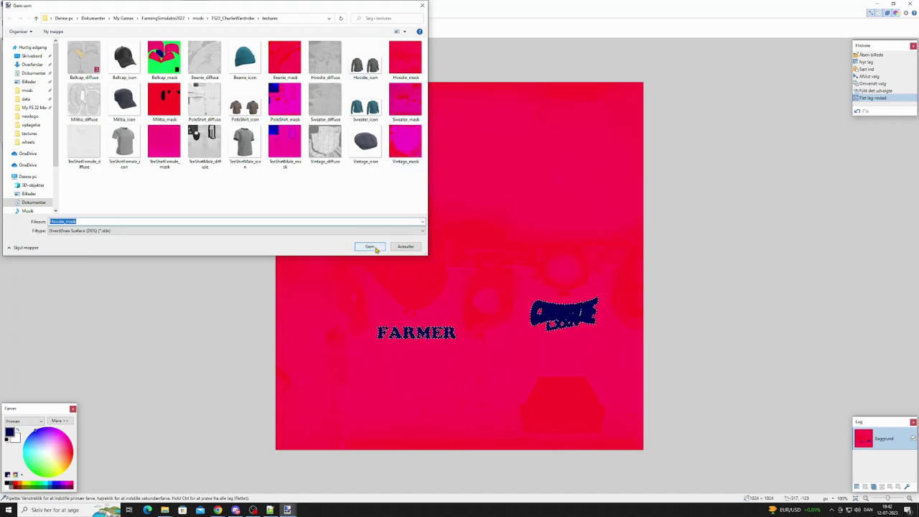
click(370, 247)
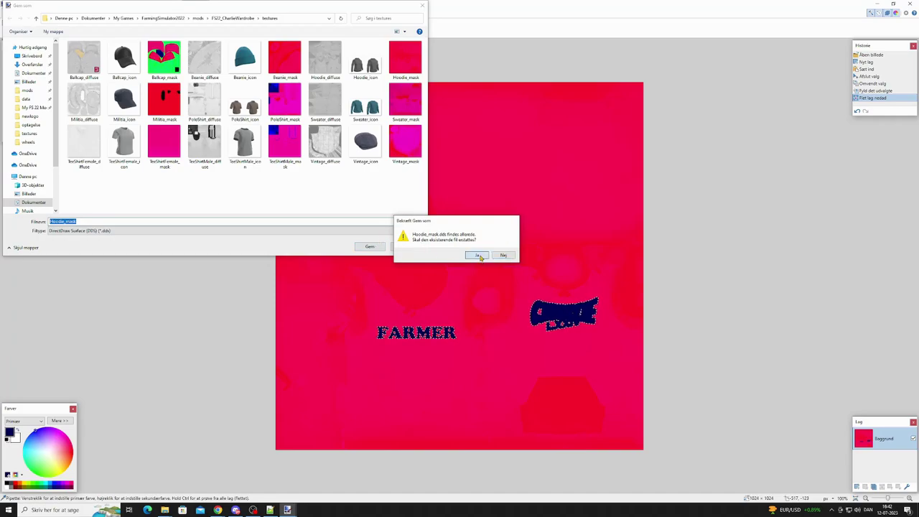
click(477, 256)
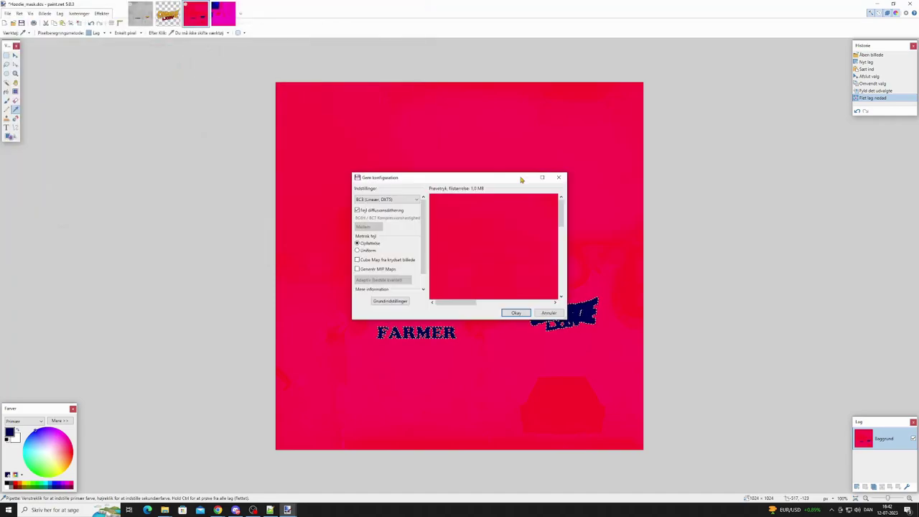
Step: Set the DDS format to BC1 (Linear, DXT1), enable MIP map generation and complete the save
click(399, 200)
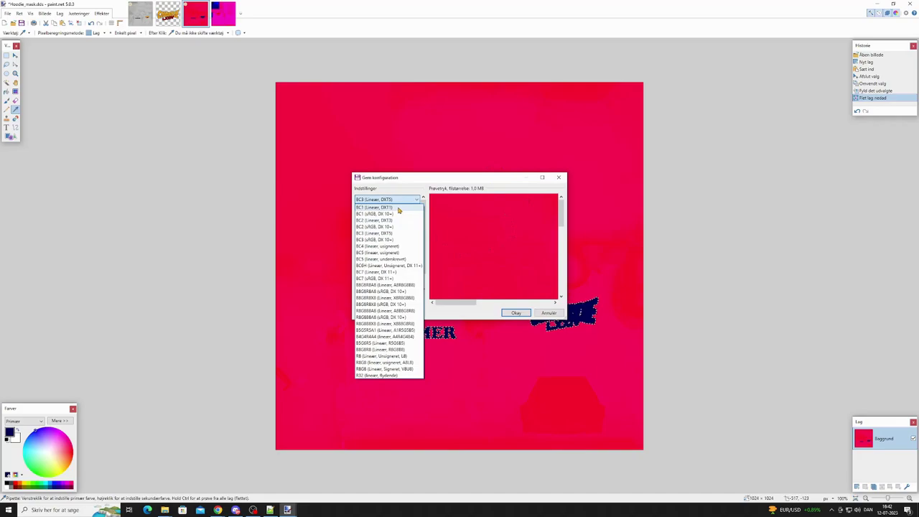
click(380, 207)
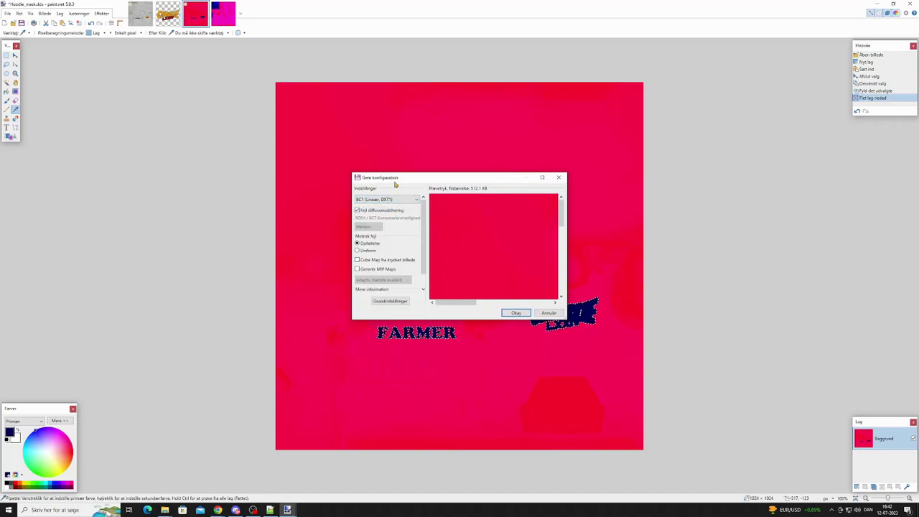
click(380, 269)
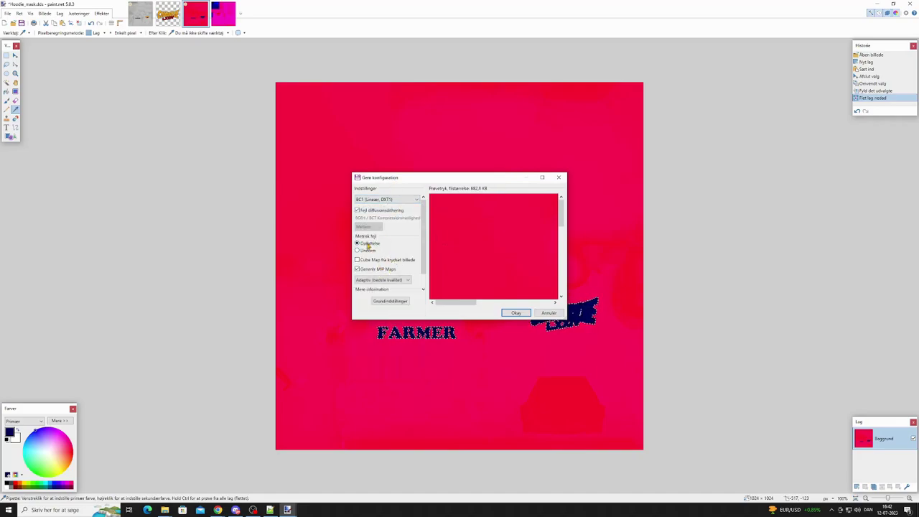
click(517, 313)
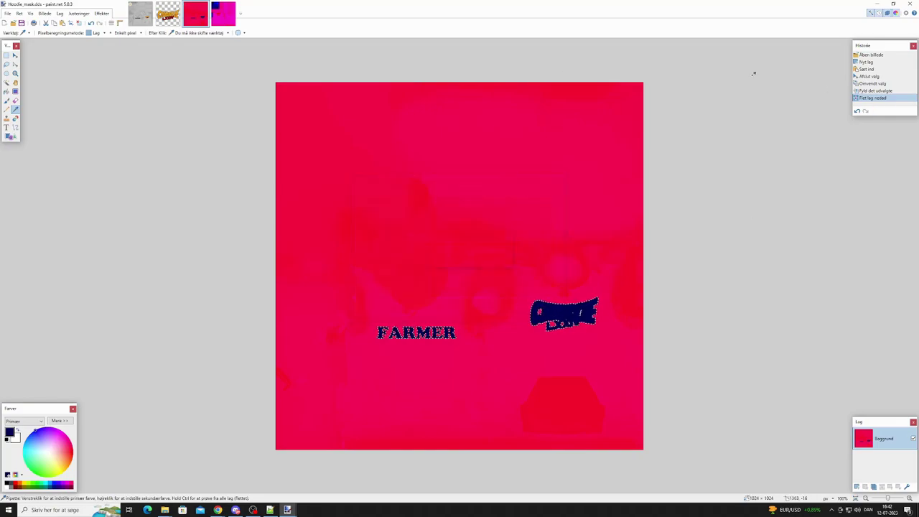
Step: Merge the Hoodie_diffuse layers and save over Hoodie_diffuse.dds as BC1 (Linear, DXT1) with MIP maps
click(147, 17)
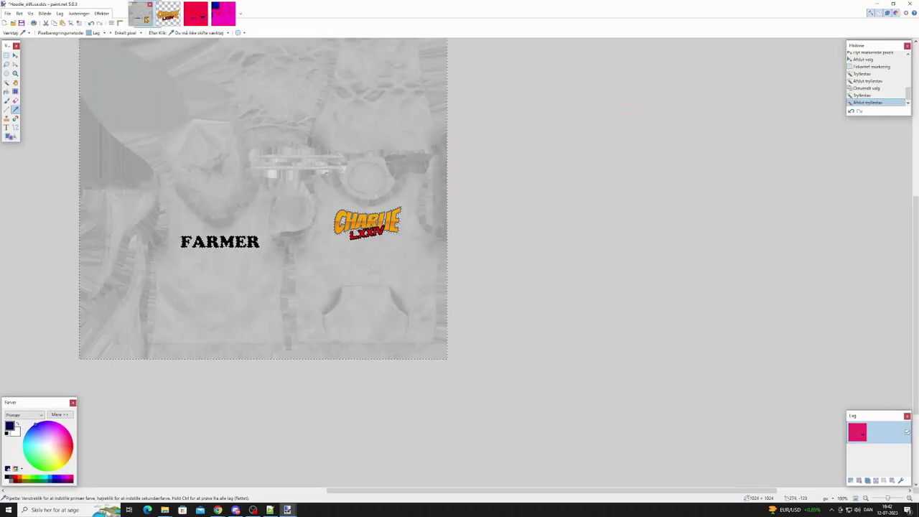
click(877, 481)
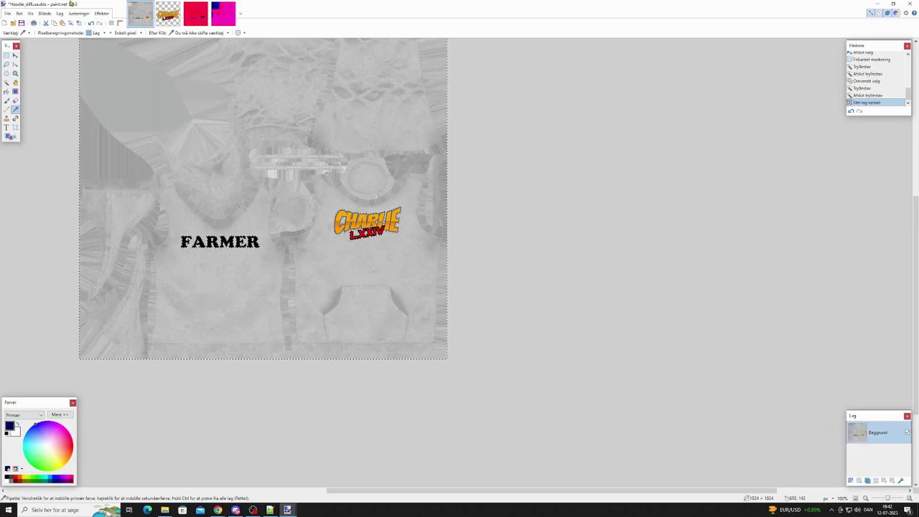
click(7, 13)
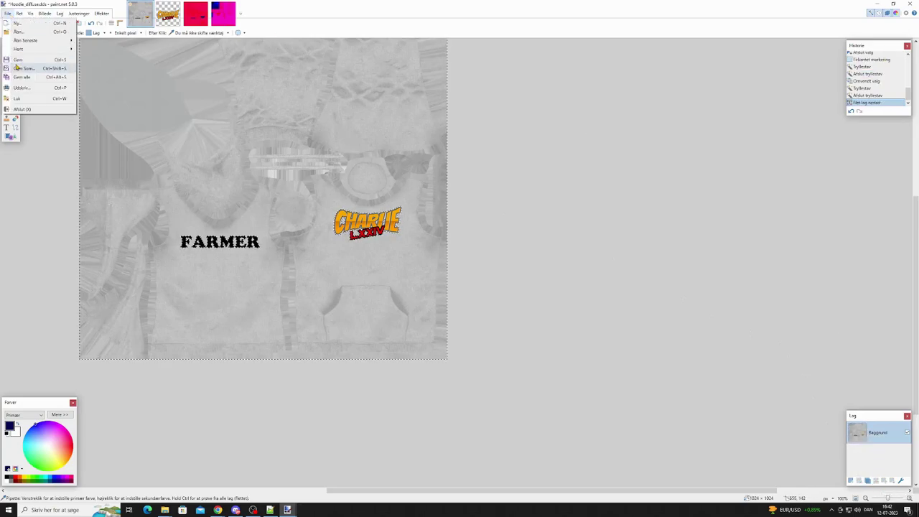
click(18, 69)
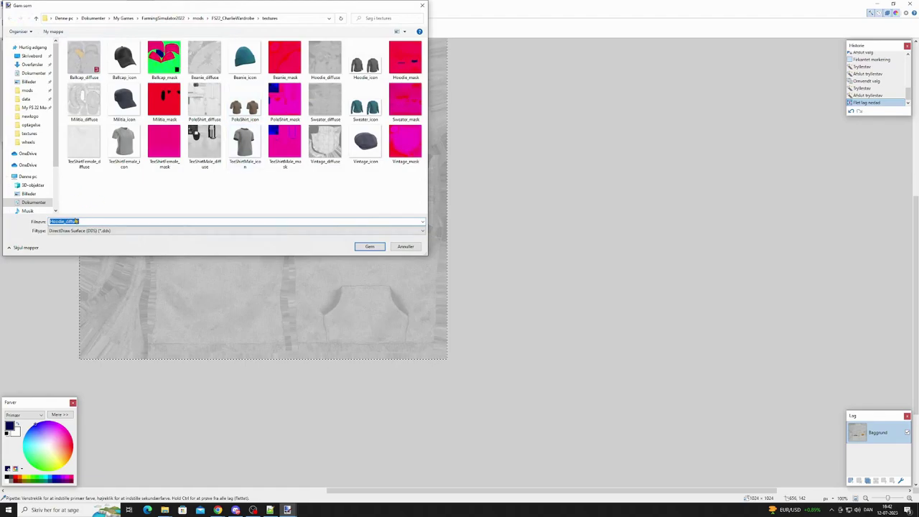
click(369, 246)
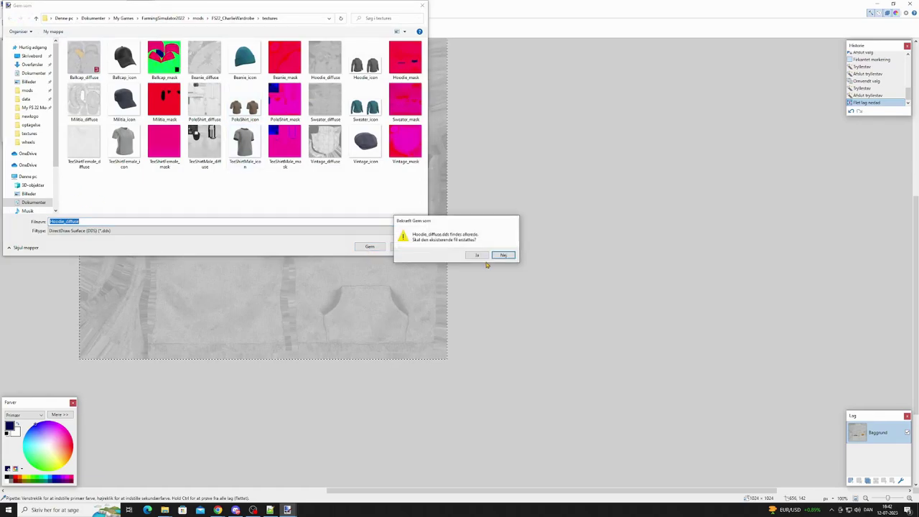
click(476, 255)
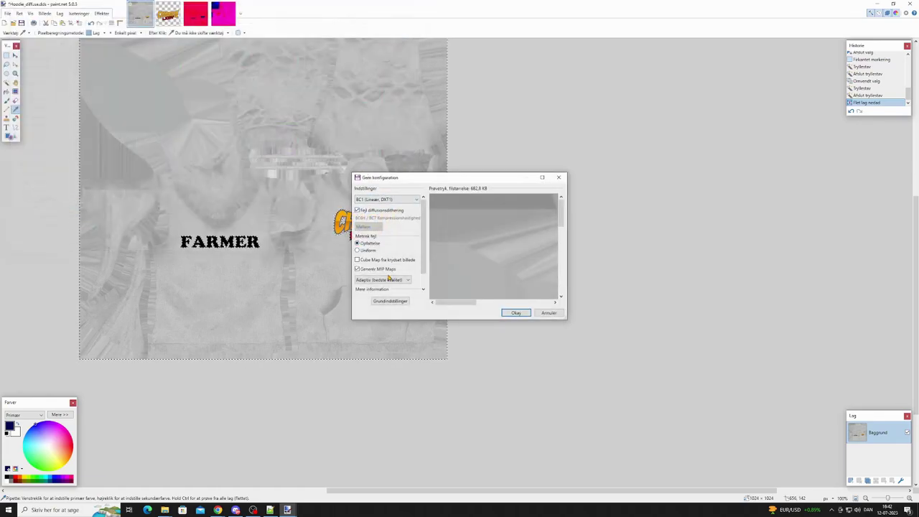
click(515, 312)
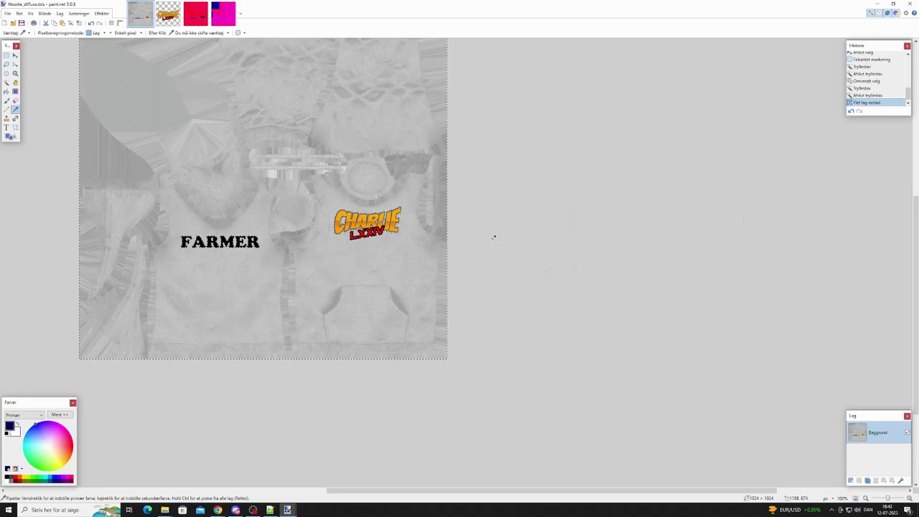
Step: Open the Hoodie_icon image from the FS22_CharlieWardrobe textures folder
click(164, 510)
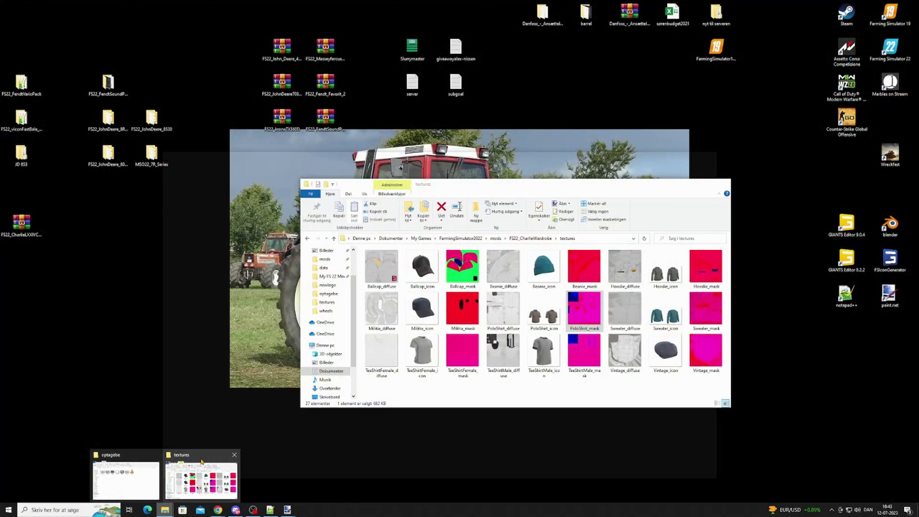
click(202, 474)
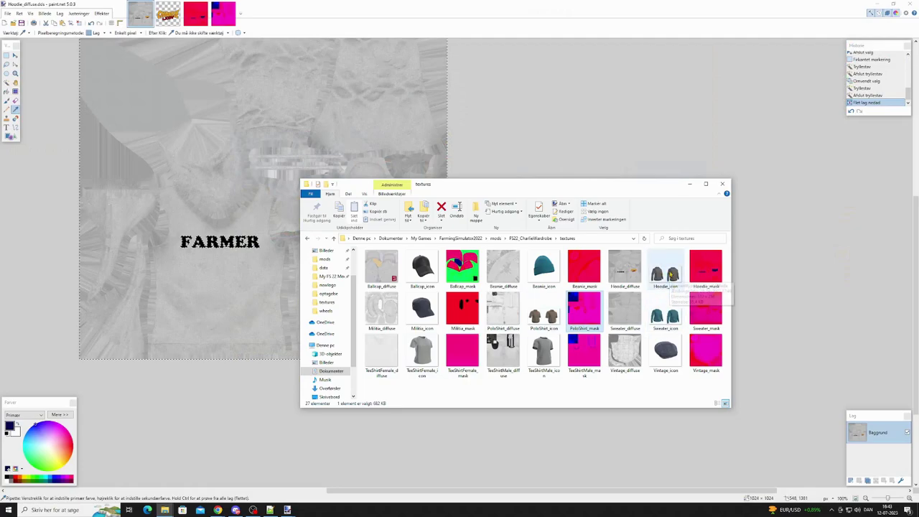
double_click(666, 274)
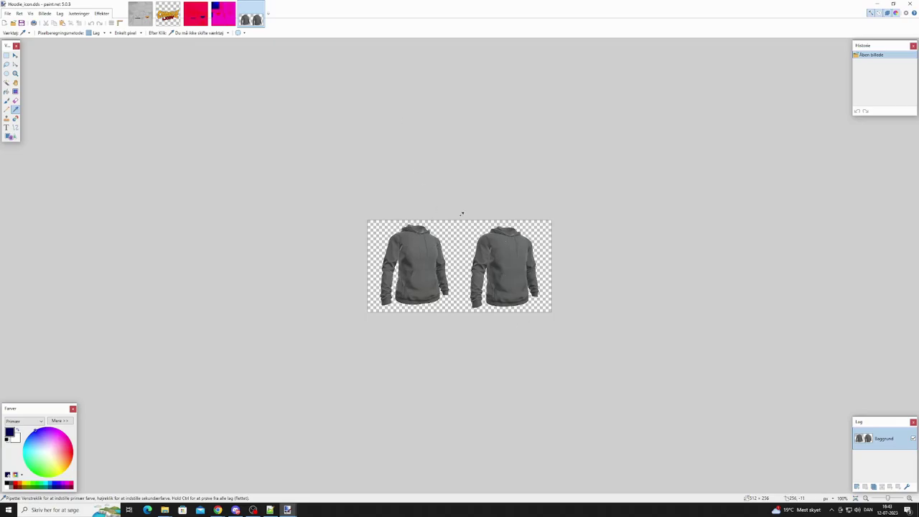
Step: Try to paste the logo straight onto the Hoodie_icon background at the existing canvas size and shrink it to fit the hoodie
click(167, 13)
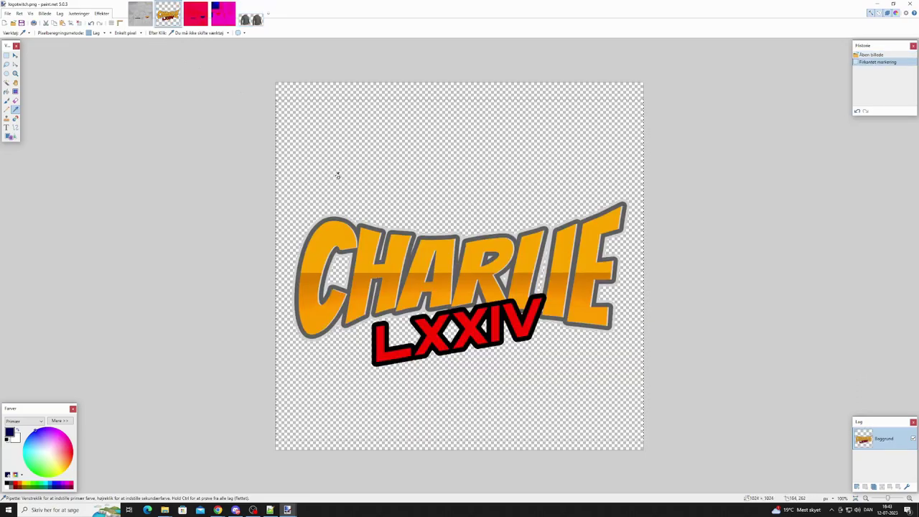
click(141, 14)
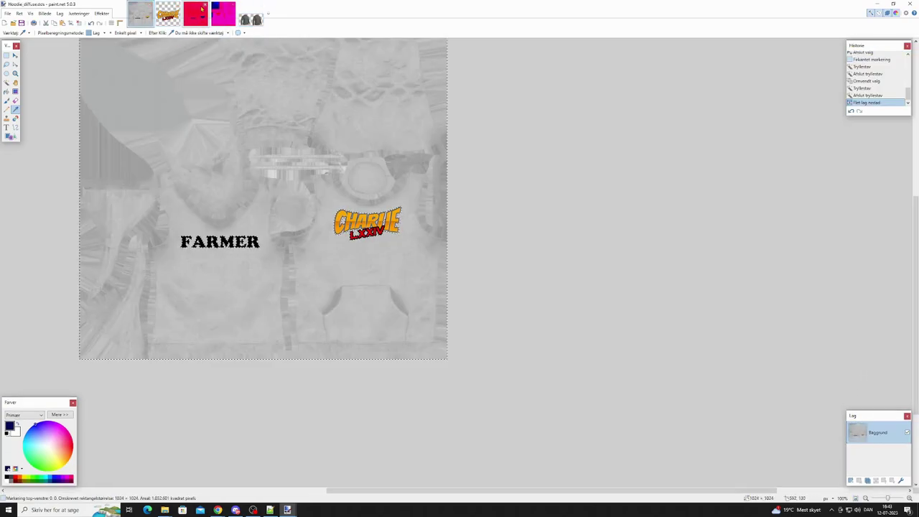
click(250, 14)
key(ctrl+v)
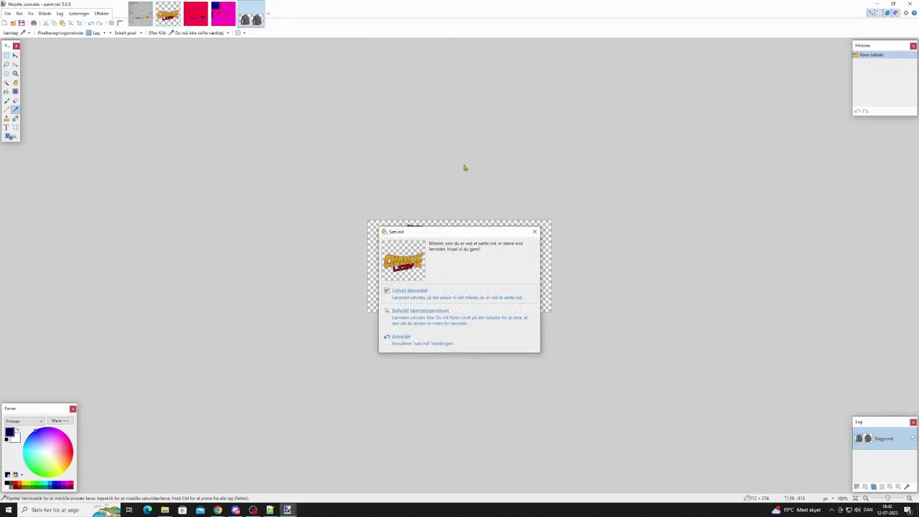
click(421, 311)
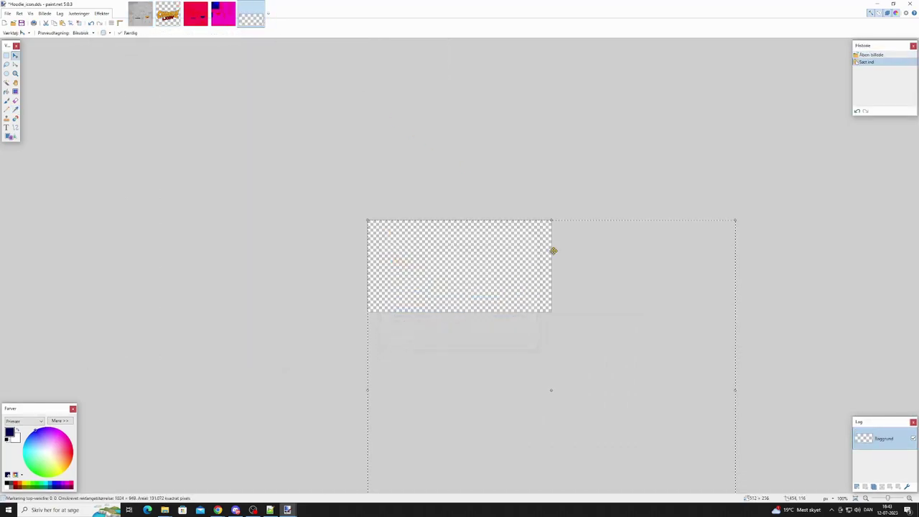
mouse_move(734, 219)
mouse_down()
mouse_move(550, 388)
mouse_move(722, 228)
mouse_up()
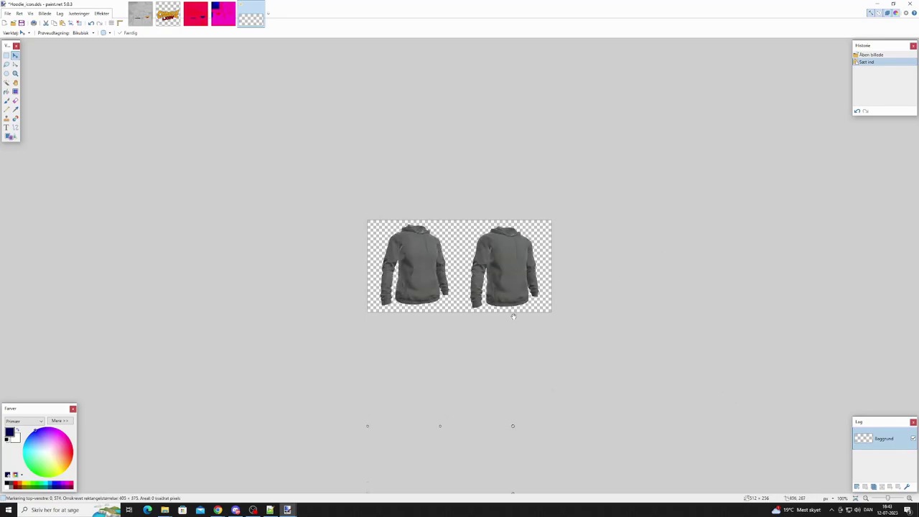
drag(422, 490, 482, 388)
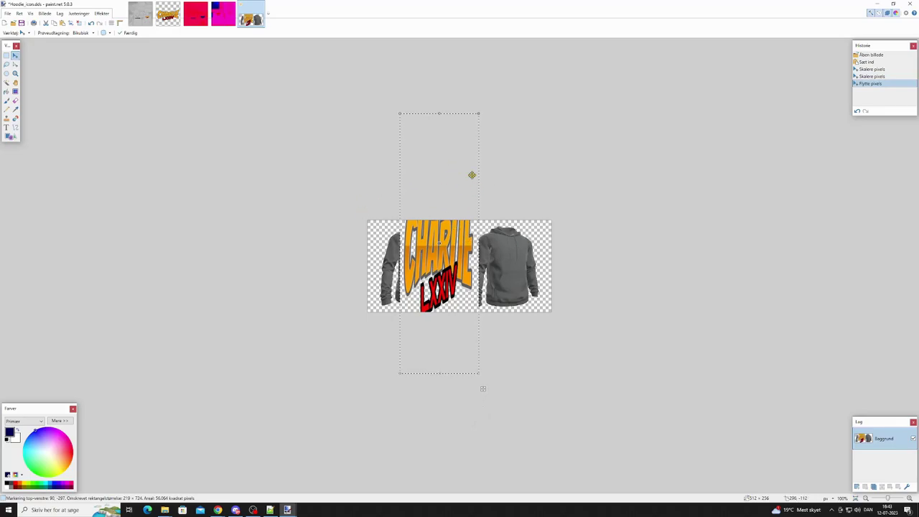
key(ctrl+z)
key(ctrl+z)
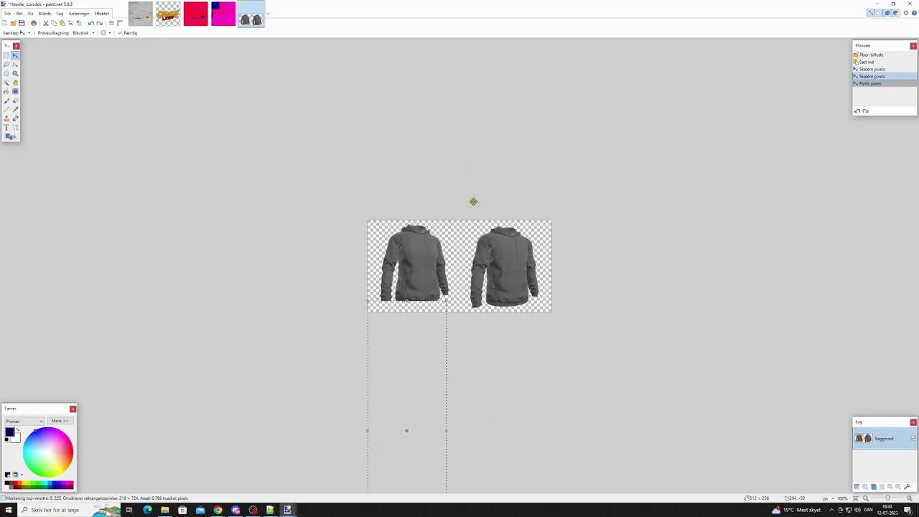
key(ctrl+z)
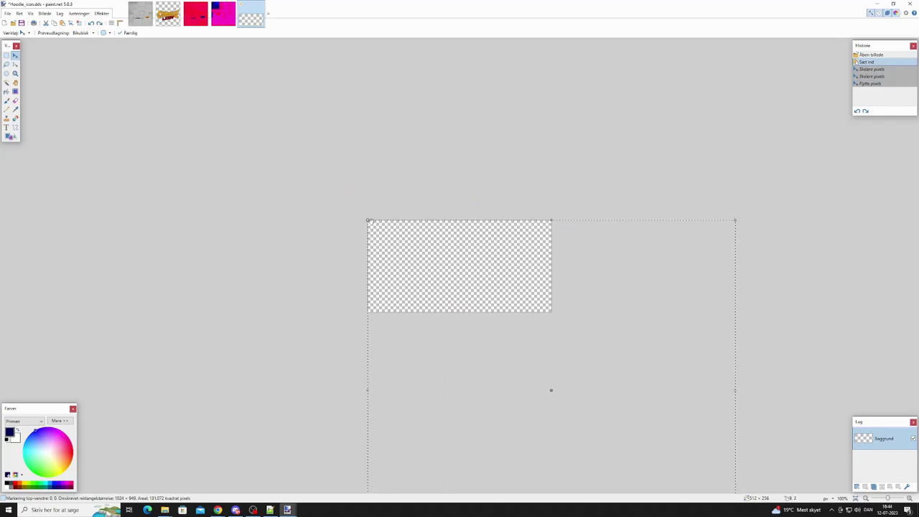
Step: Try to scale the logo pasted on the background down proportionally and place it on the second hoodie's chest
key(ctrl+y)
drag(701, 480, 557, 327)
drag(428, 208, 494, 269)
drag(556, 327, 550, 302)
key(ctrl+d)
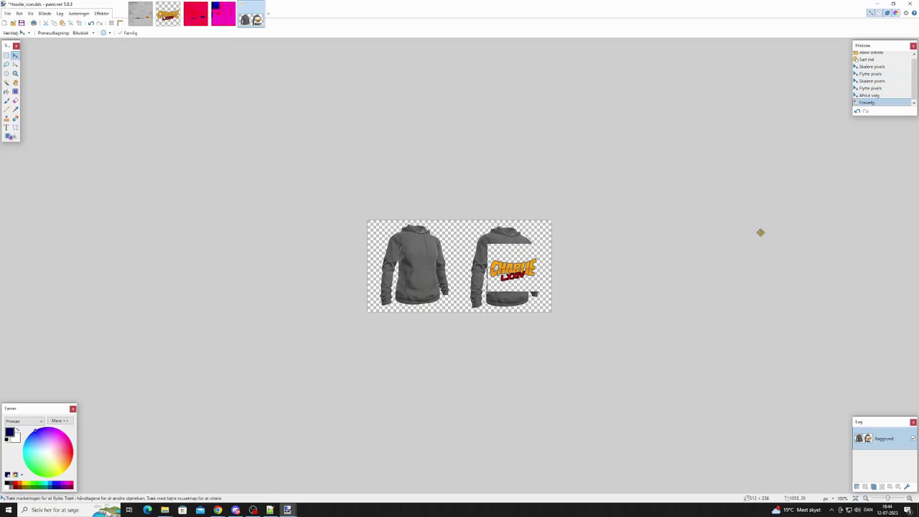
key(ctrl+z)
key(ctrl+z)
key(ctrl+z)
key(ctrl+z)
key(ctrl+z)
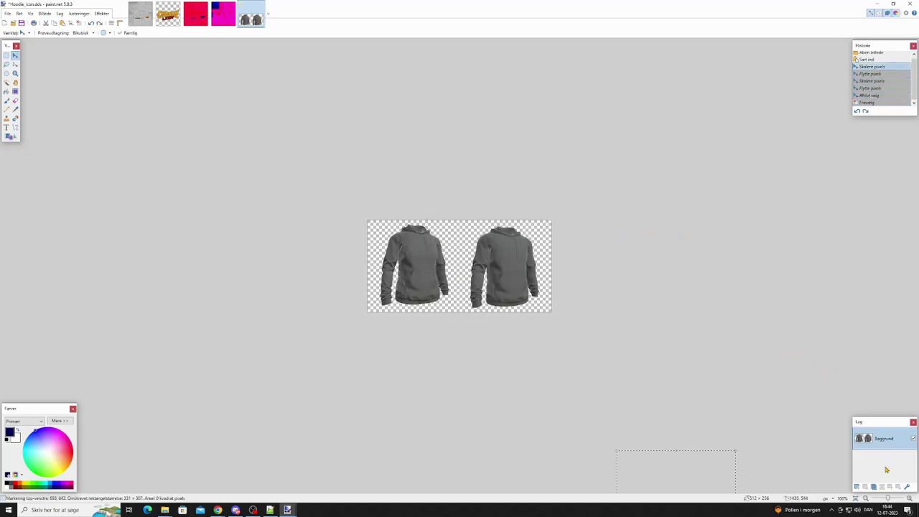
Step: Paste the logo on a new layer, keeping the canvas size, and shrink it to about 74 × 69 px on the second hoodie's chest
click(856, 486)
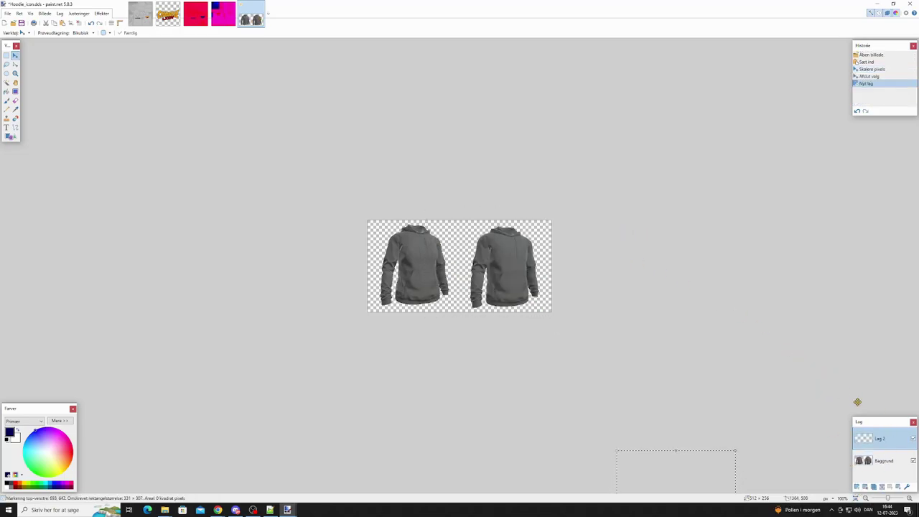
key(ctrl+v)
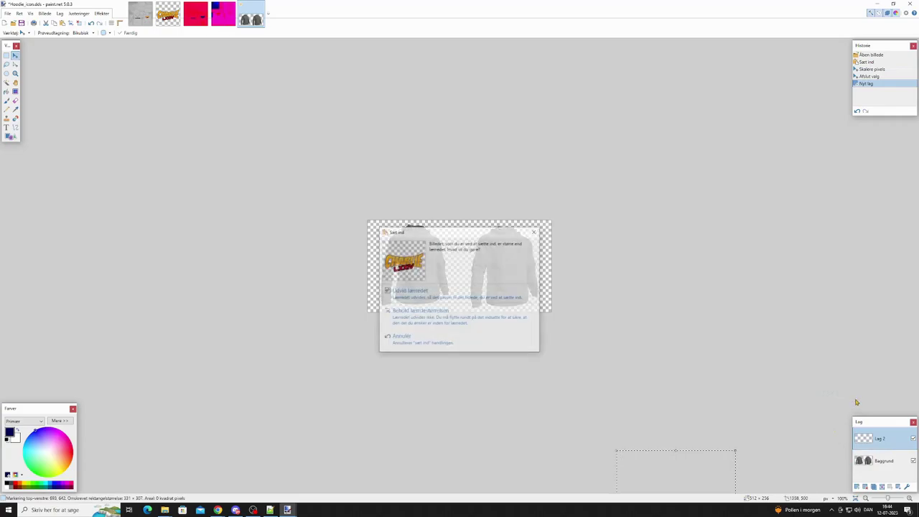
click(424, 321)
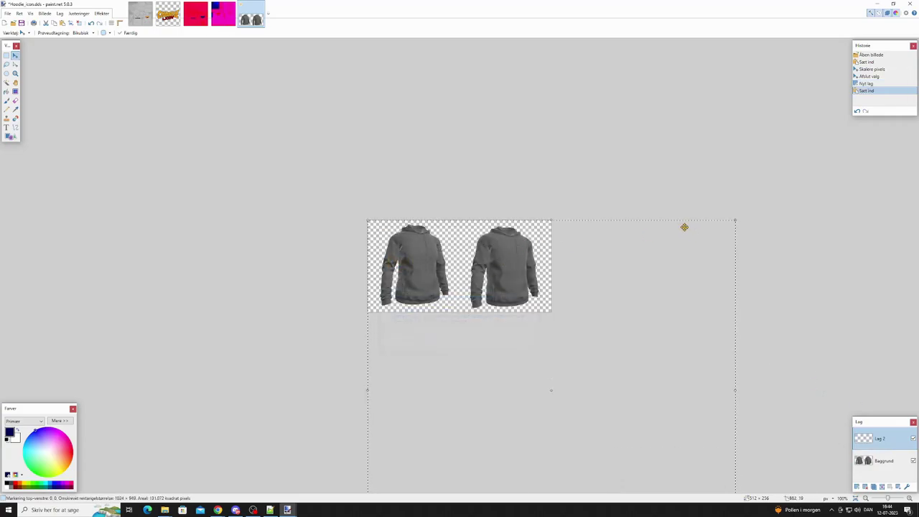
drag(736, 221, 459, 435)
drag(459, 401, 536, 275)
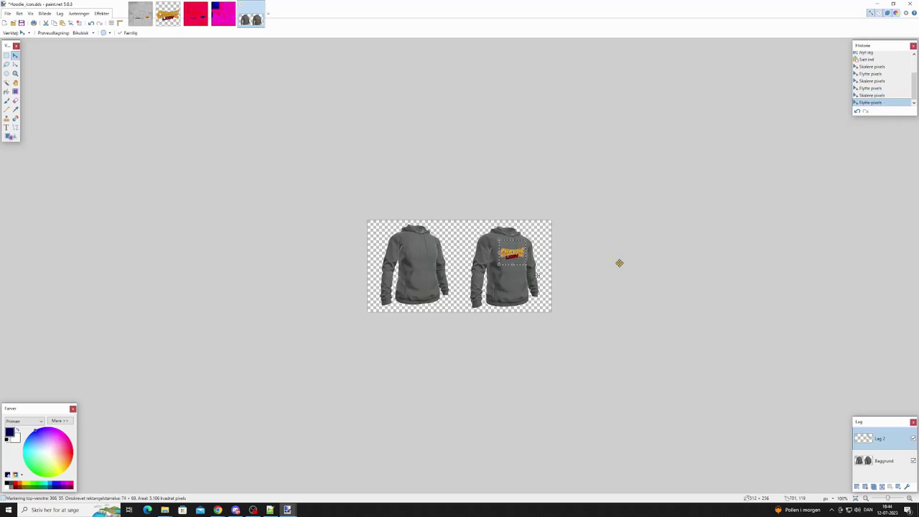
key(ctrl+d)
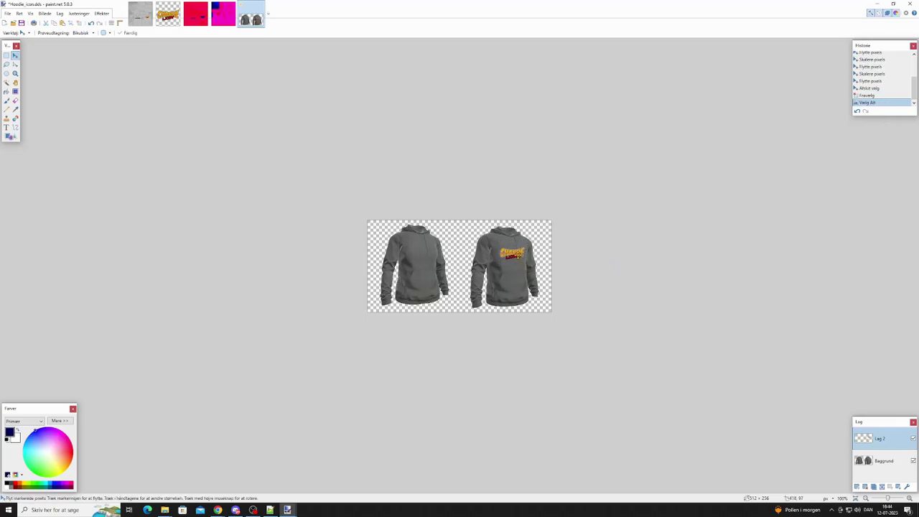
Step: Nudge the logo to centre it on the second hoodie and place a pasted copy on the first hoodie's chest
key(ctrl+a)
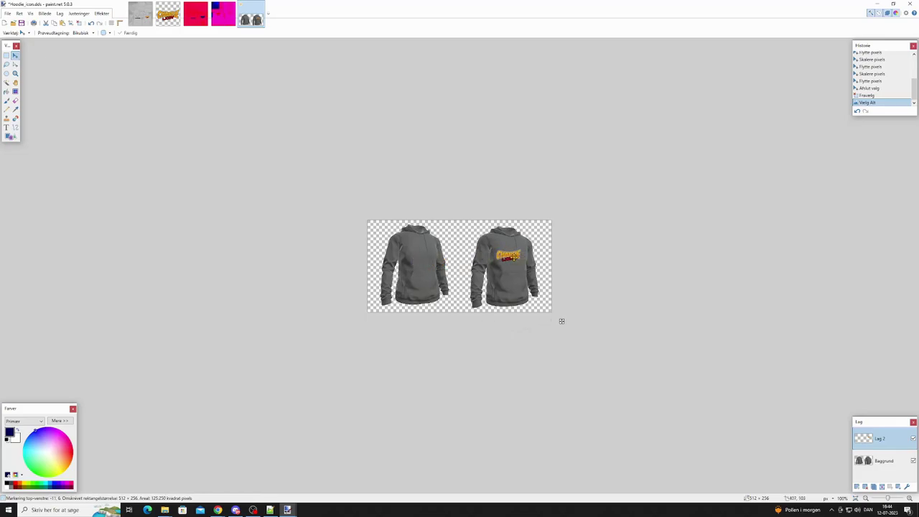
key(Left)
key(Left)
key(Left)
key(Left)
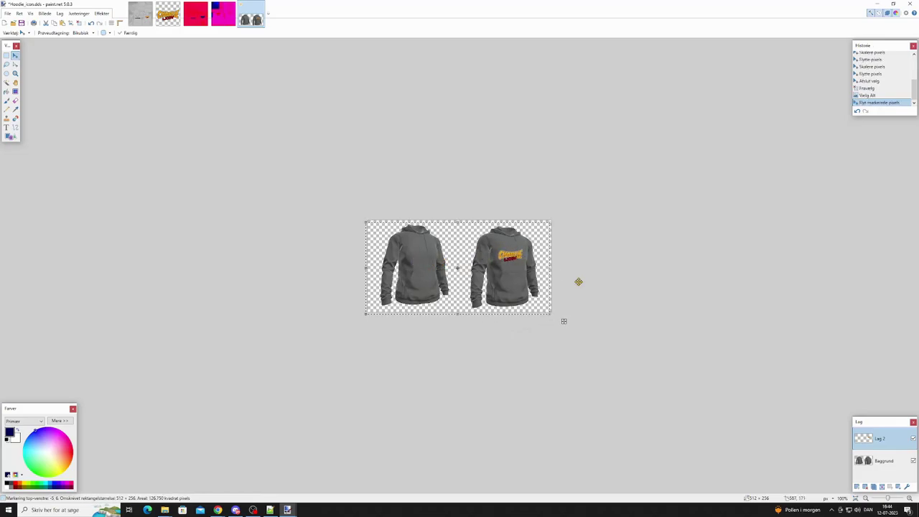
key(ctrl+v)
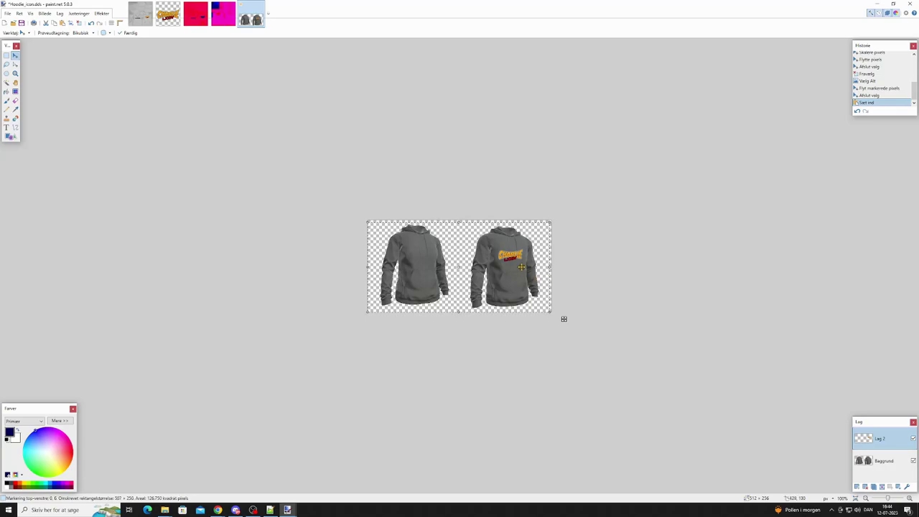
drag(564, 319, 476, 319)
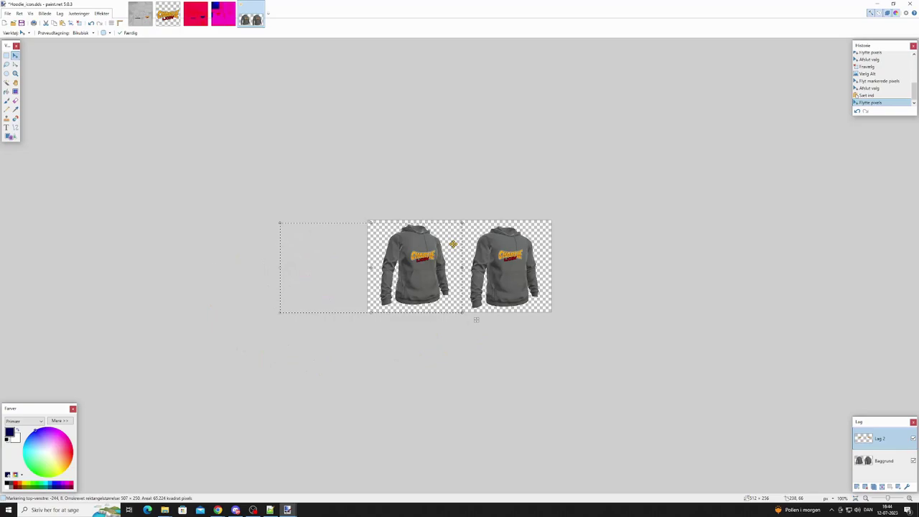
Step: Save the icon as a DirectDraw Surface (DDS) file in the textures folder, overwriting the existing Hoodie_icon.dds
click(19, 13)
click(23, 68)
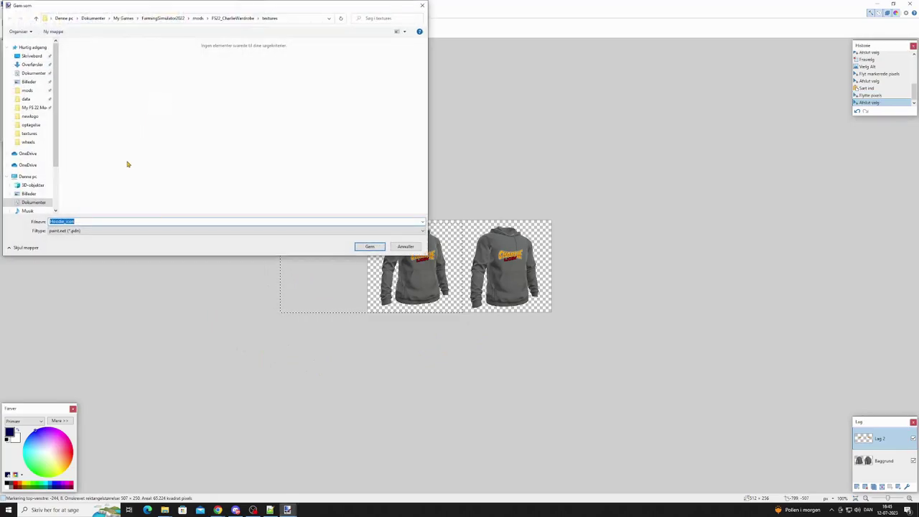
click(109, 232)
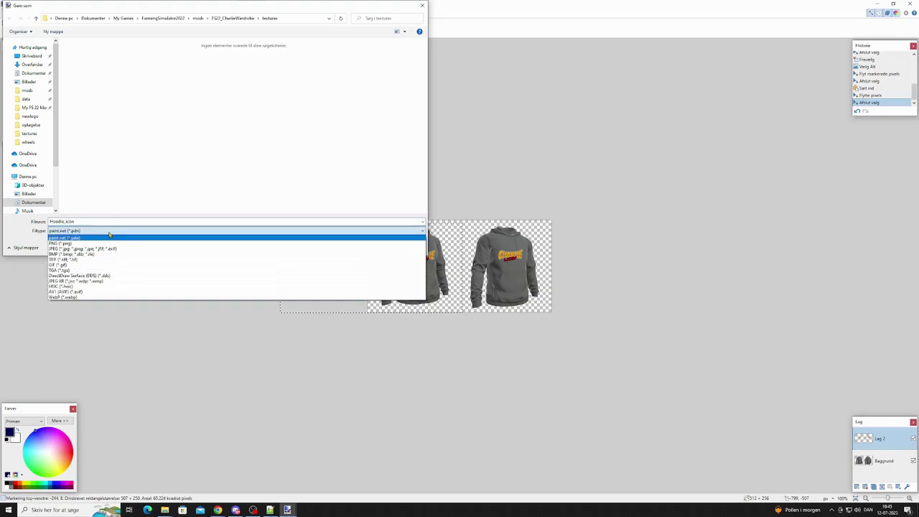
click(108, 275)
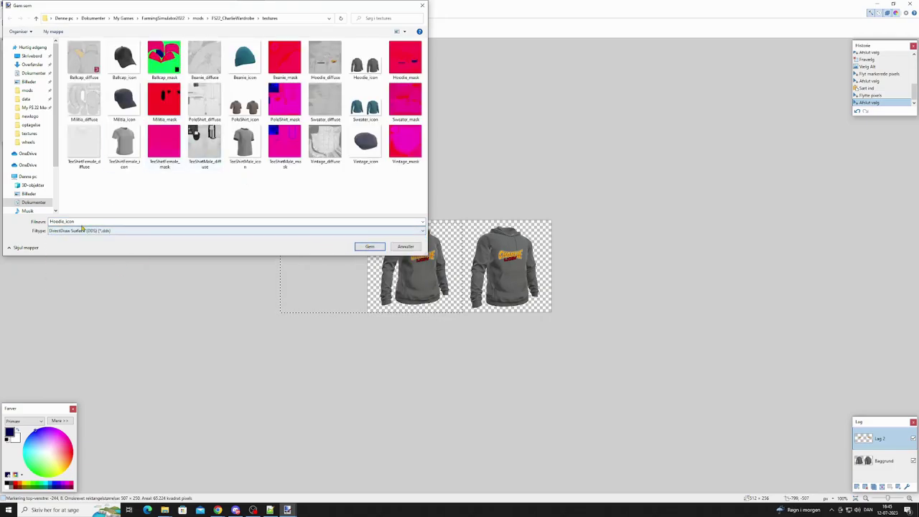
click(368, 246)
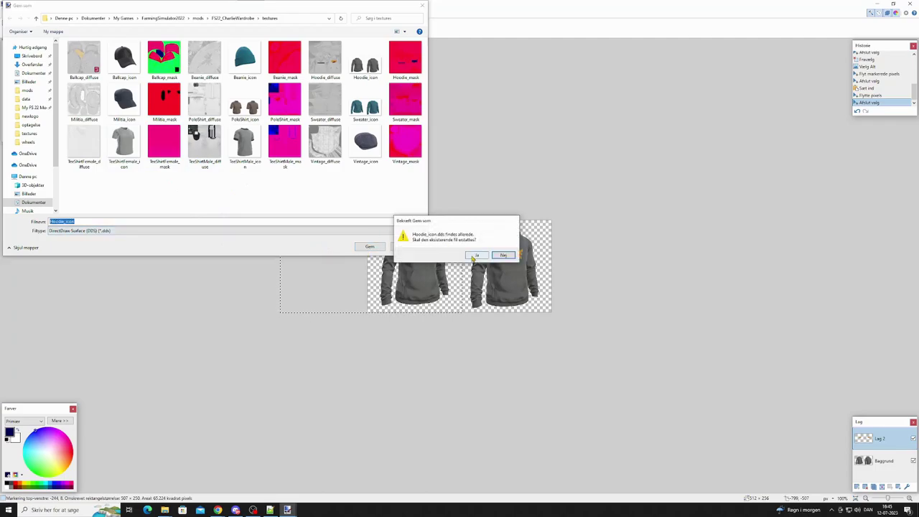
click(475, 255)
Step: Set the DDS format to BC3 (Linear, DXT5), disable MIP map generation and complete the save with the layers flattened
click(401, 199)
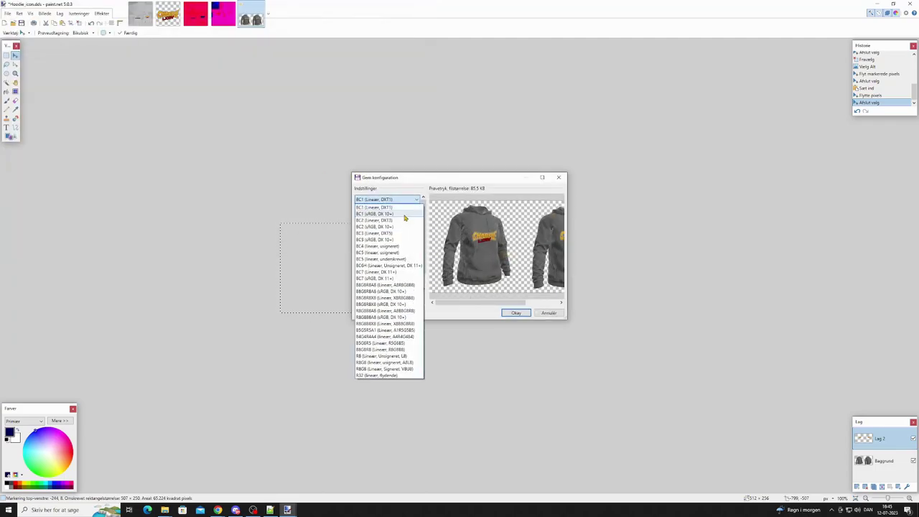
click(399, 234)
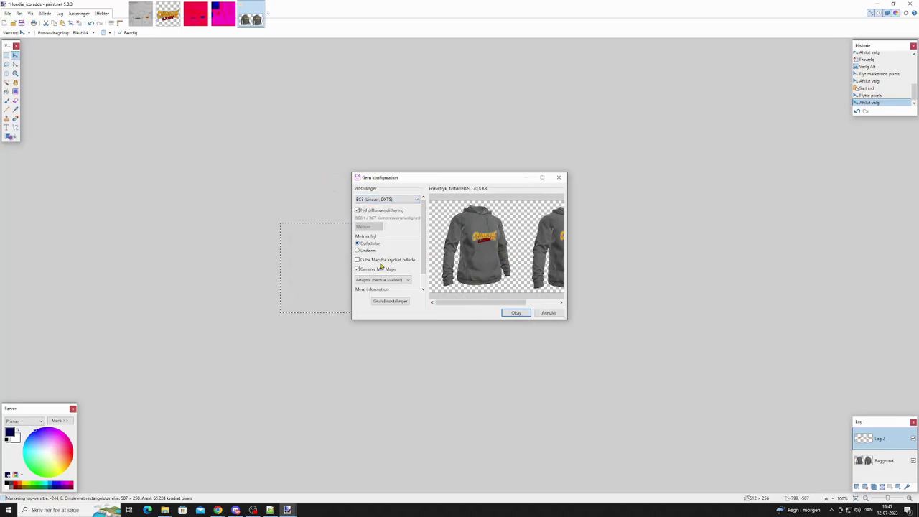
click(380, 267)
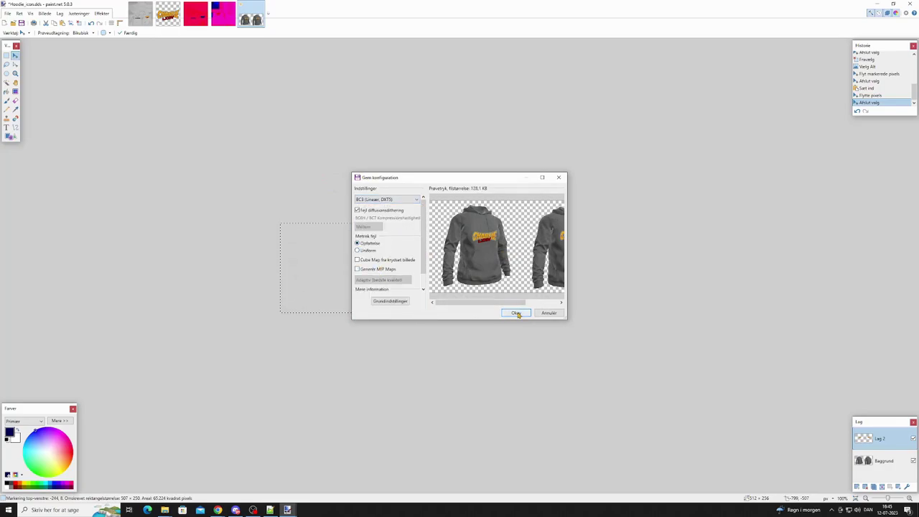
click(516, 313)
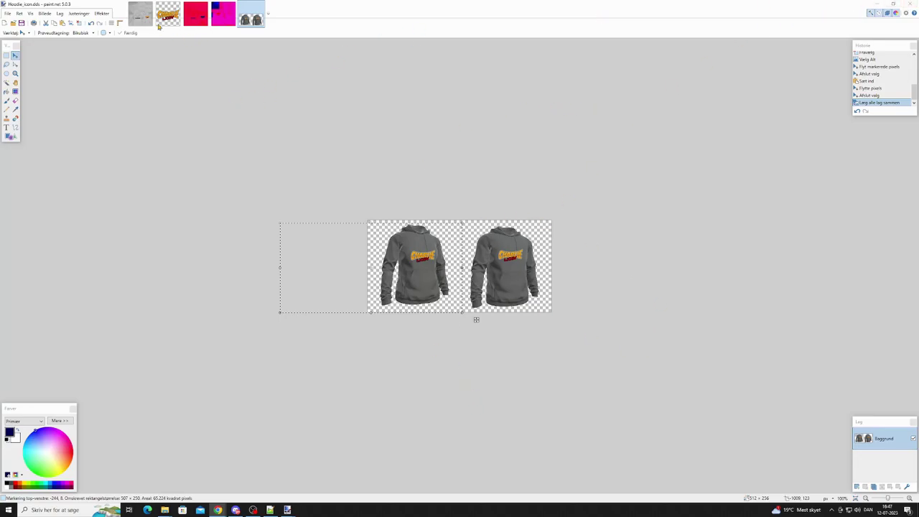
Step: Close paint.net and open the modDesc file from the FS22_CharlieWardrobe folder in Notepad++
click(909, 3)
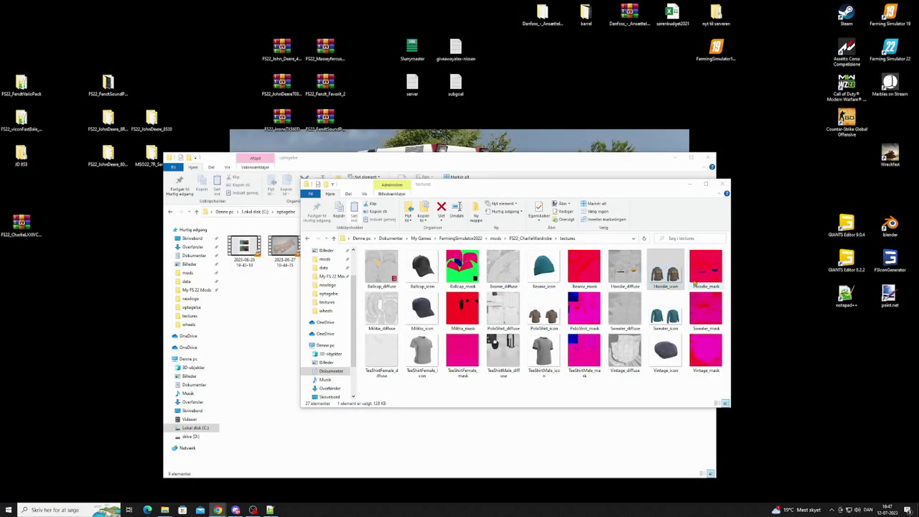
click(539, 239)
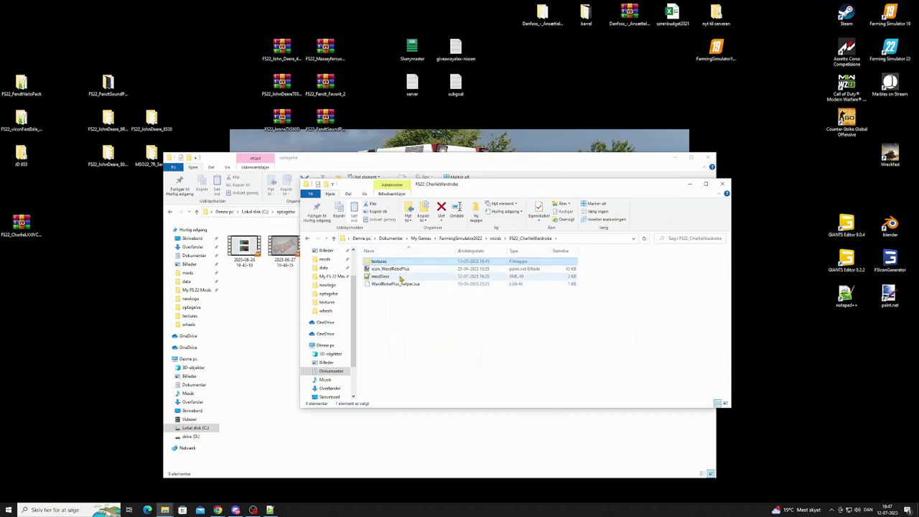
double_click(400, 278)
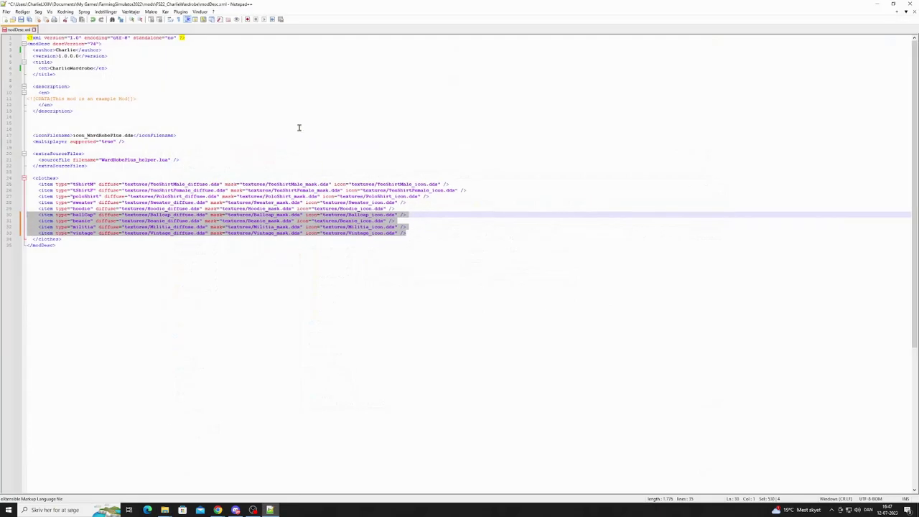
Step: Comment out the ballCap, beanie, militia and vintage item lines in the clothes section and uncomment them again
click(96, 207)
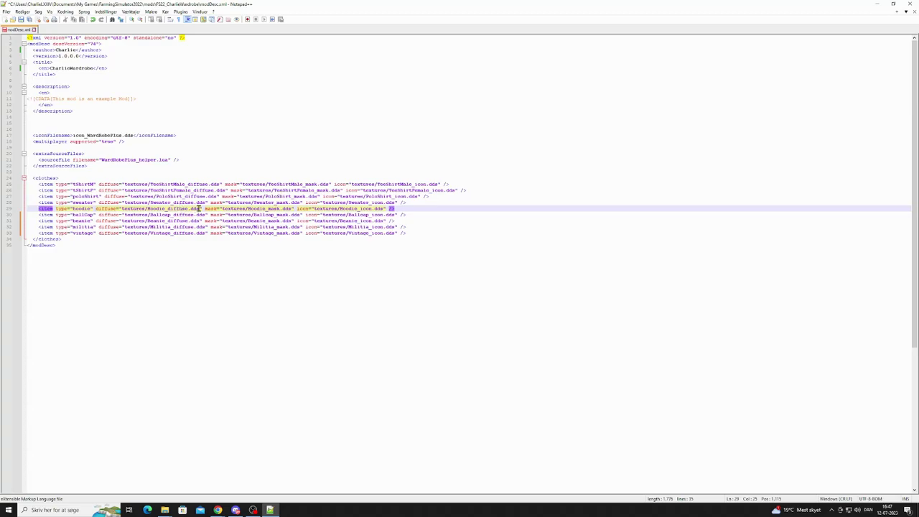
click(92, 214)
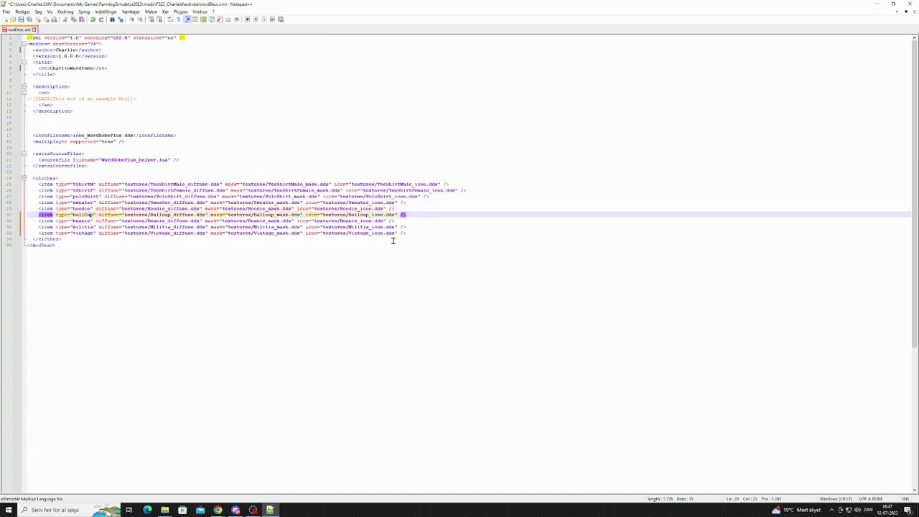
drag(410, 233, 29, 215)
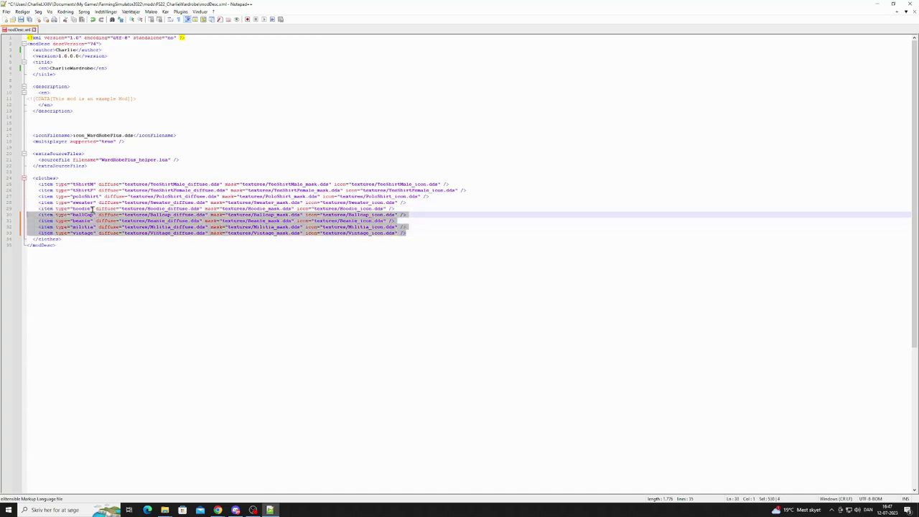
key(ctrl+k)
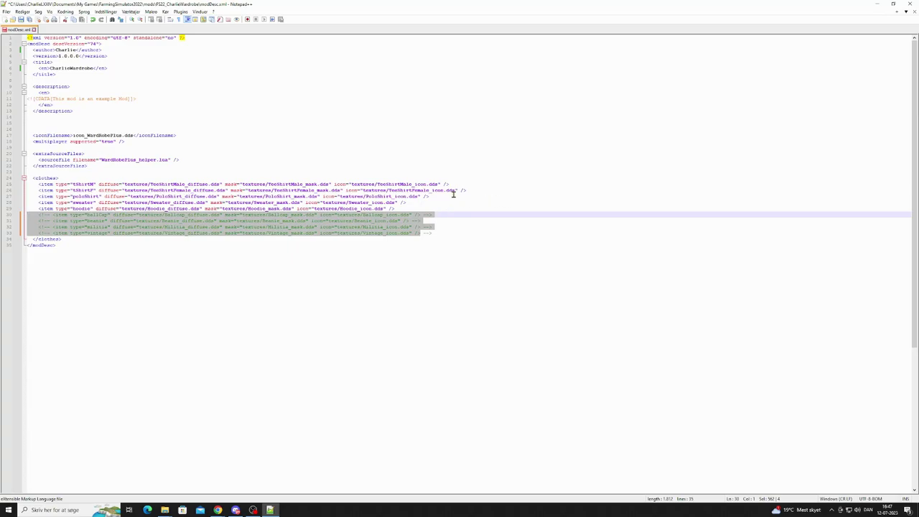
key(ctrl+shift+k)
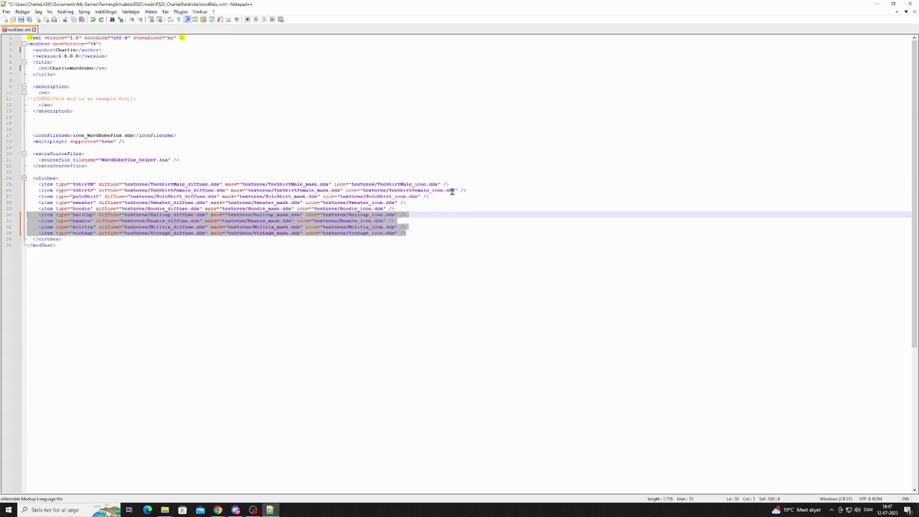
Step: Comment out the ballCap, beanie, militia, vintage, tShirtM, tShirtF, poloShirt and sweater item lines, leaving only the hoodie line active
key(ctrl+k)
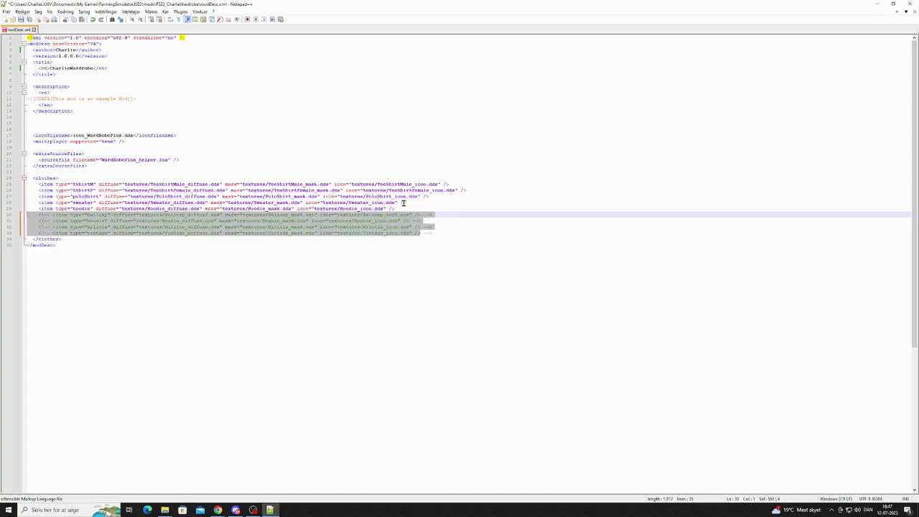
drag(405, 201, 3, 181)
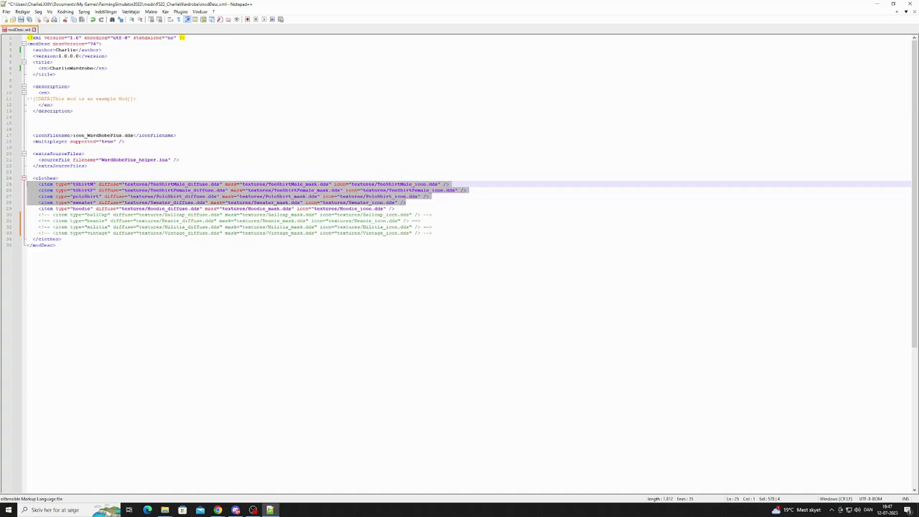
key(ctrl+k)
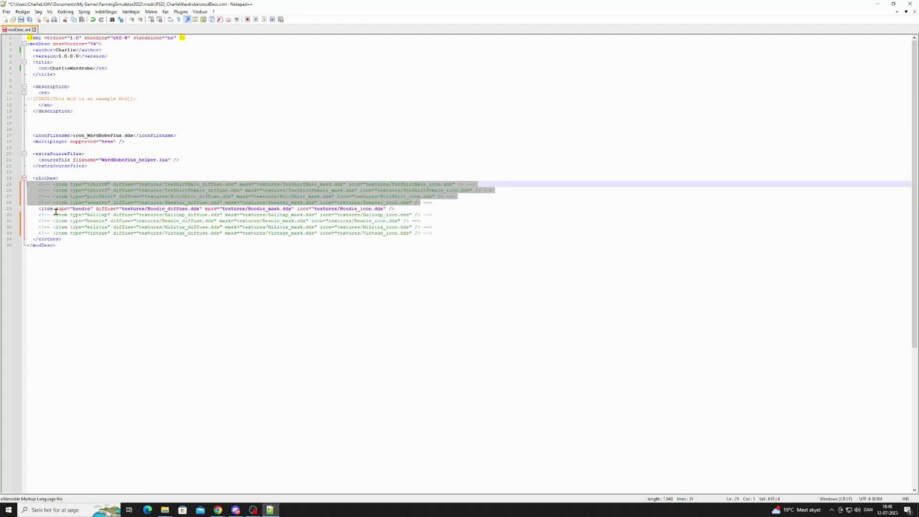
Step: Duplicate the hoodie item line onto a new indented line directly below it in the clothes section
drag(395, 208, 32, 208)
key(ctrl+c)
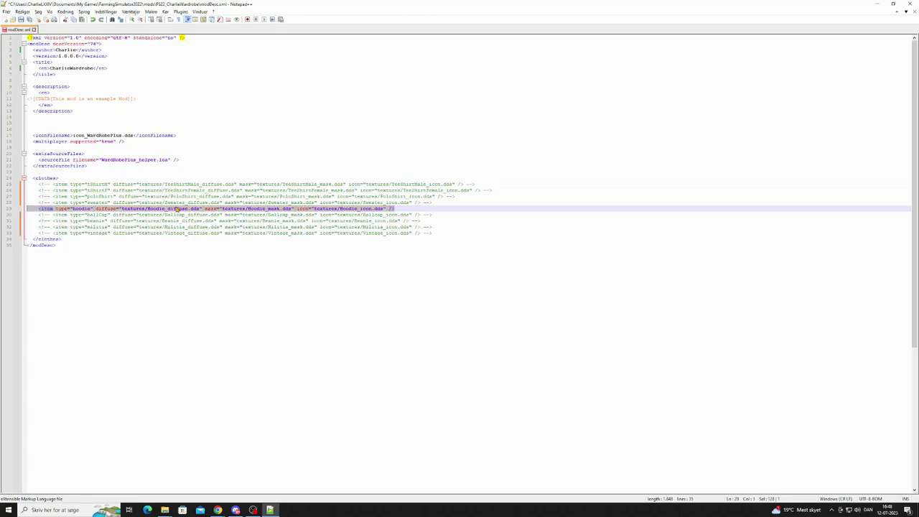
click(411, 209)
key(Return)
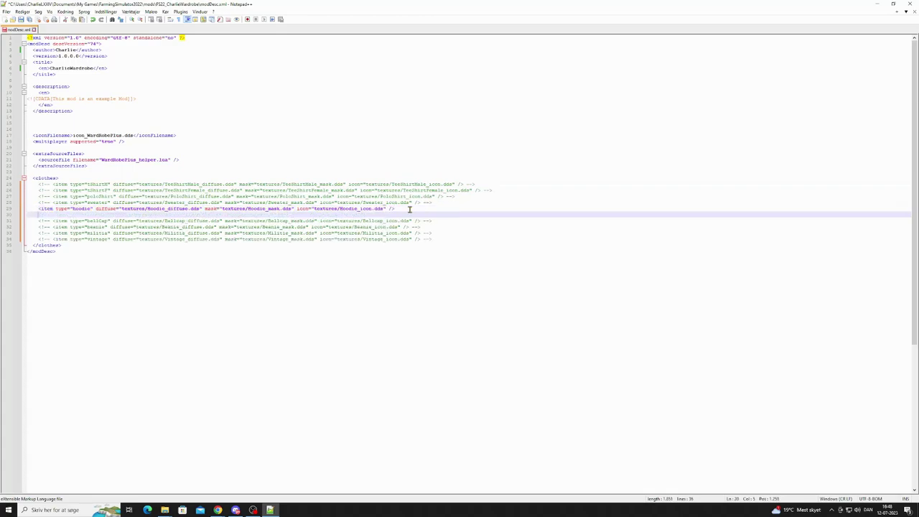
key(Tab)
key(ctrl+v)
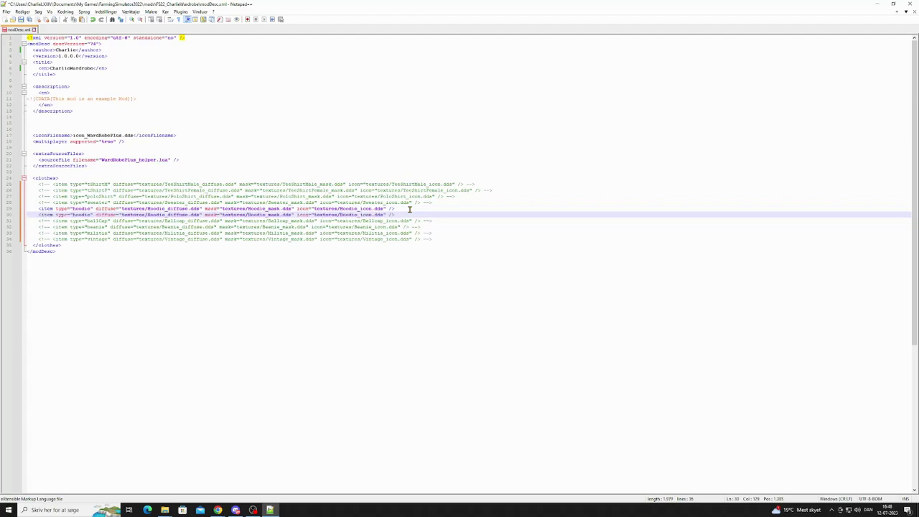
Step: Rename the duplicate line's type to hoodie1 and its texture files to Hoodie1_diffuse.dds, Hoodie1_mask.dds and Hoodie1_icon.dds
click(93, 214)
text(2)
click(168, 214)
text(1)
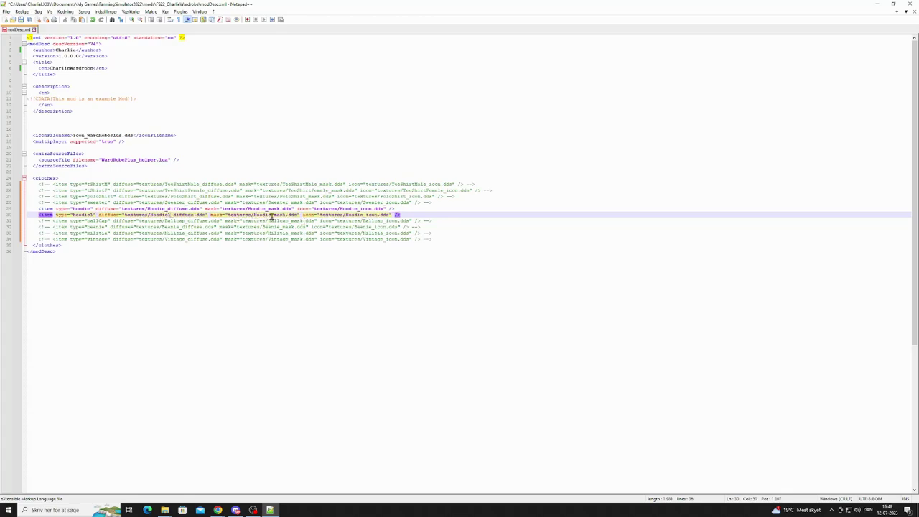
text(1)
click(366, 215)
text(1)
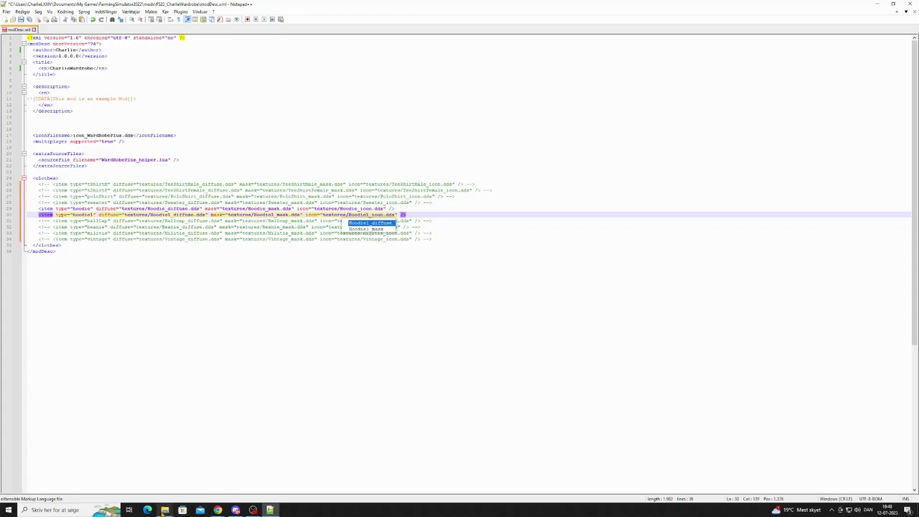
mouse_move(164, 510)
click(440, 276)
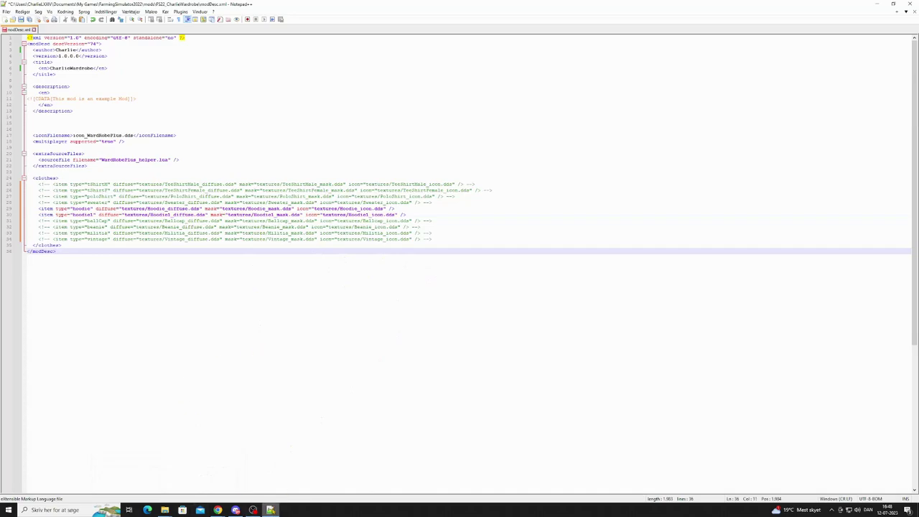
Step: Open the textures folder in File Explorer and make copies of the Hoodie_diffuse, Hoodie_icon and Hoodie_mask files
mouse_move(164, 509)
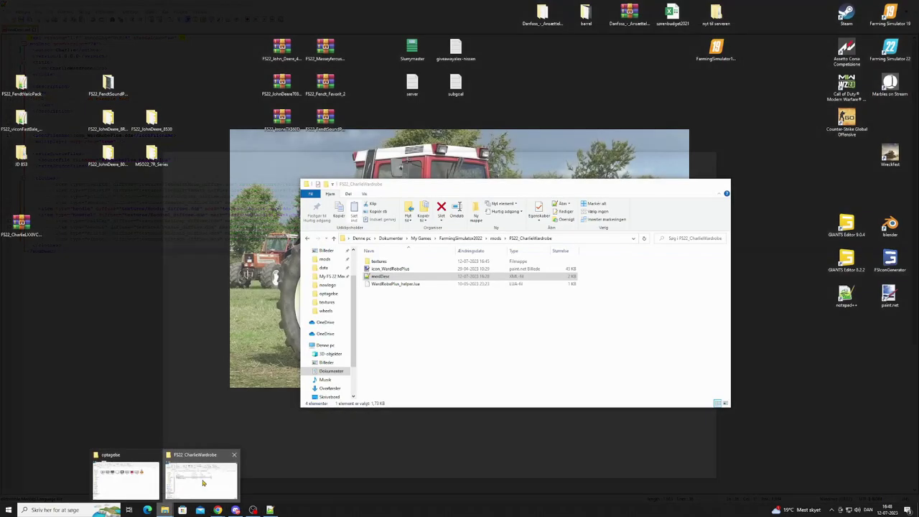
click(186, 477)
double_click(382, 268)
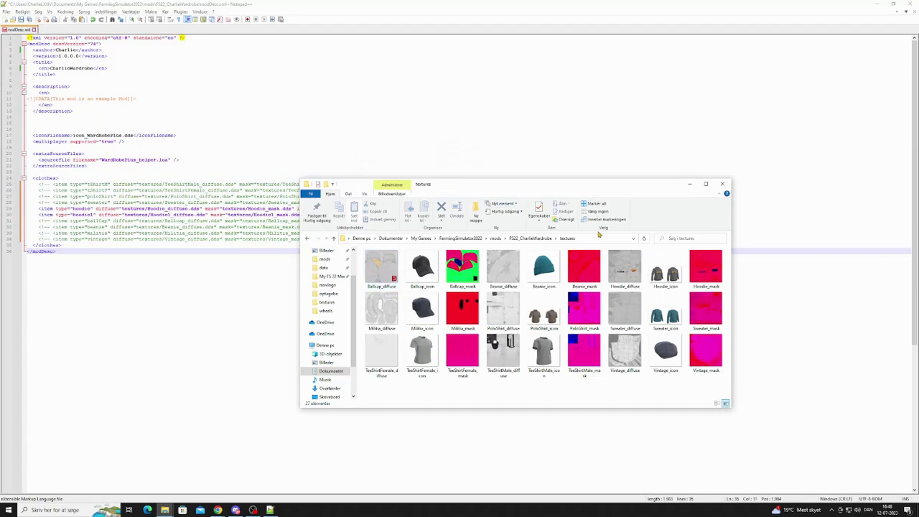
click(625, 280)
ctrl+click(665, 272)
ctrl+click(706, 269)
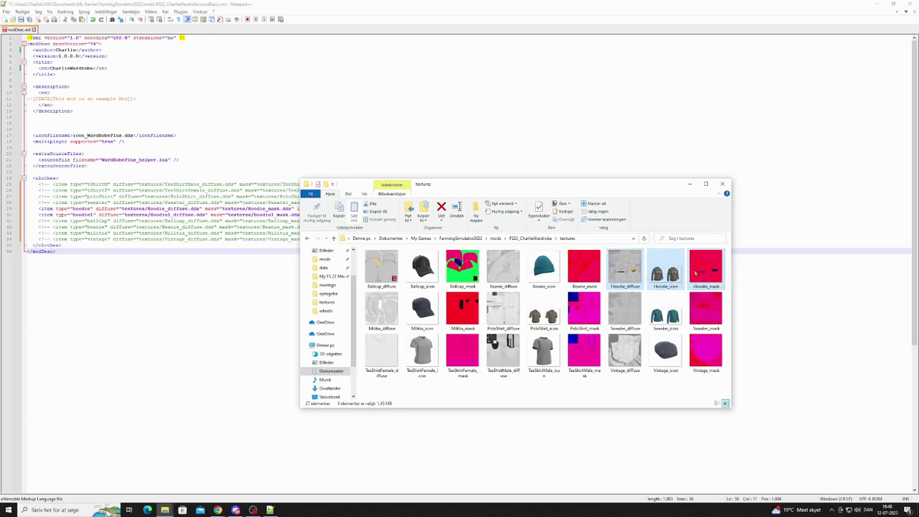
key(ctrl+v)
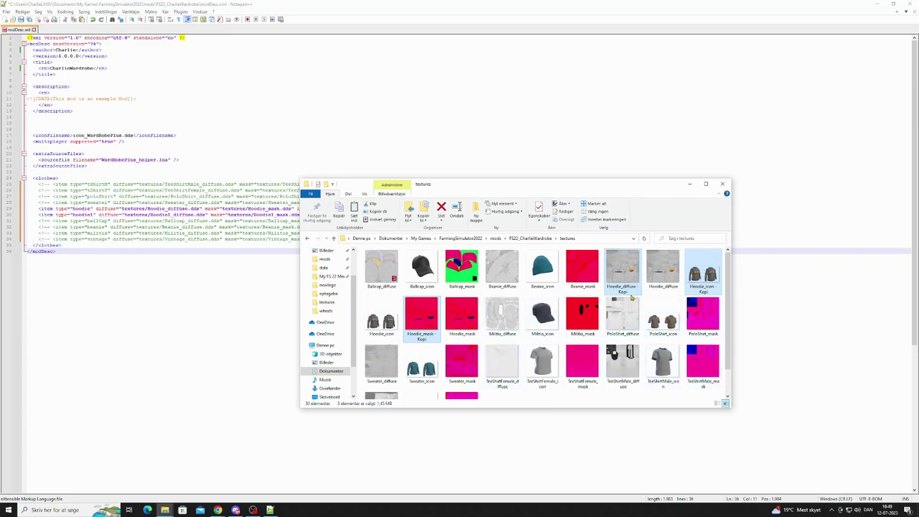
Step: Delete the copied hoodie diffuse, icon and mask files from the textures folder
click(627, 294)
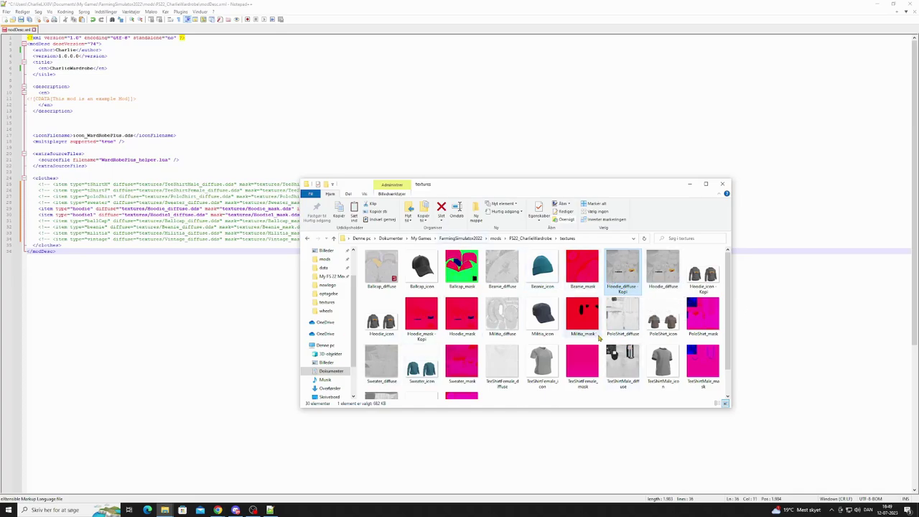
key(Delete)
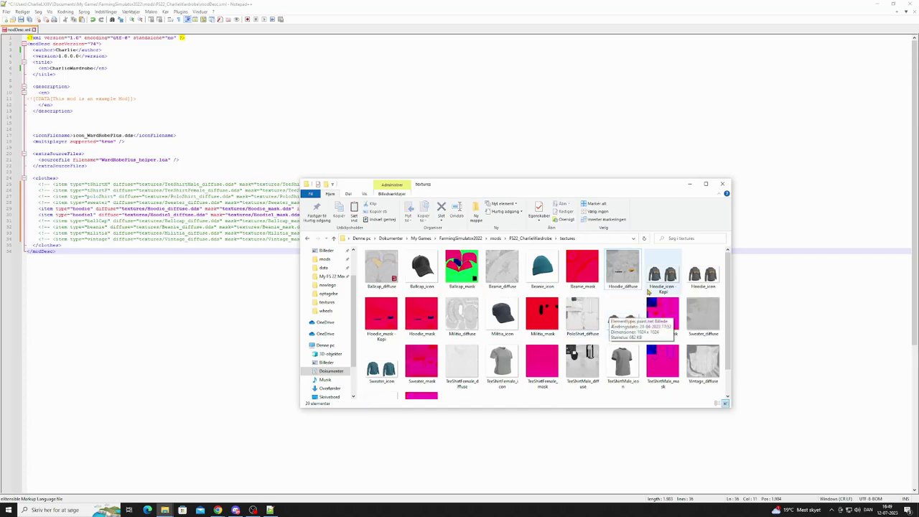
click(653, 276)
key(Delete)
click(702, 277)
key(Delete)
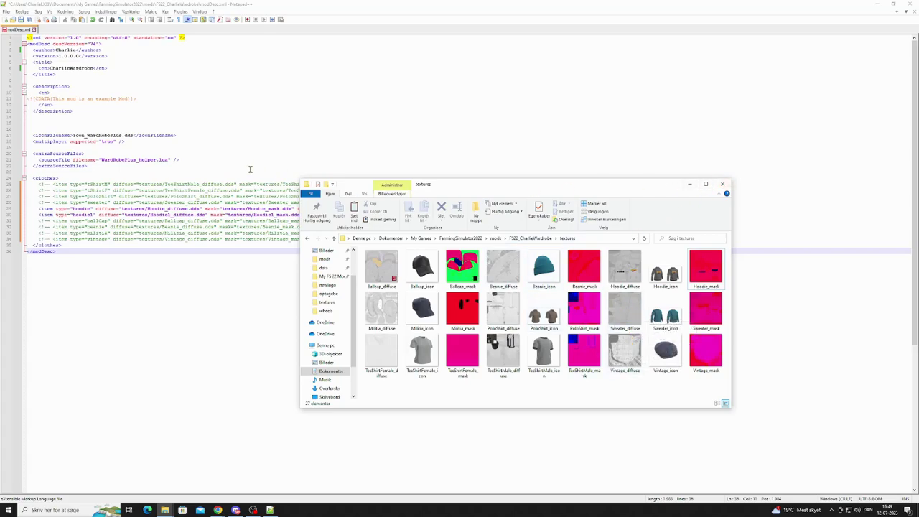
Step: Return to Notepad++, delete the hoodie1 item line from the clothes section and save modDesc.xml
click(339, 99)
triple_click(413, 213)
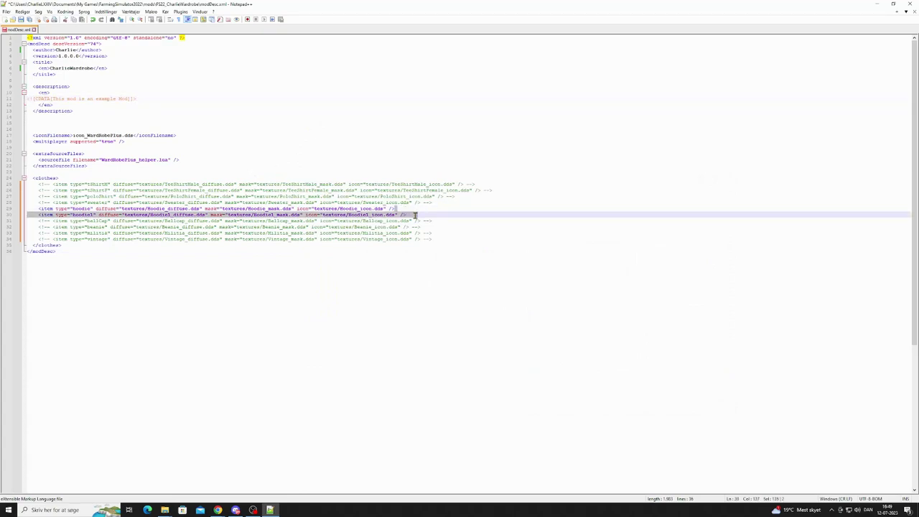
key(Delete)
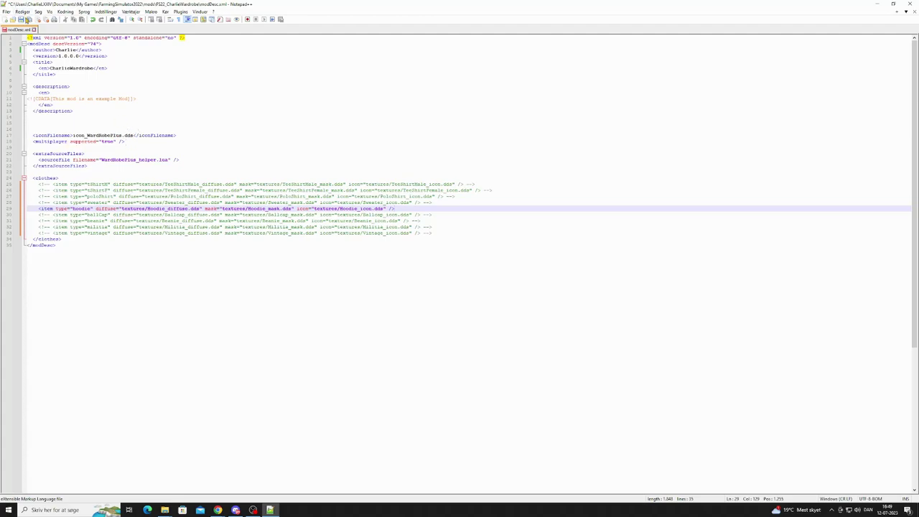
click(28, 20)
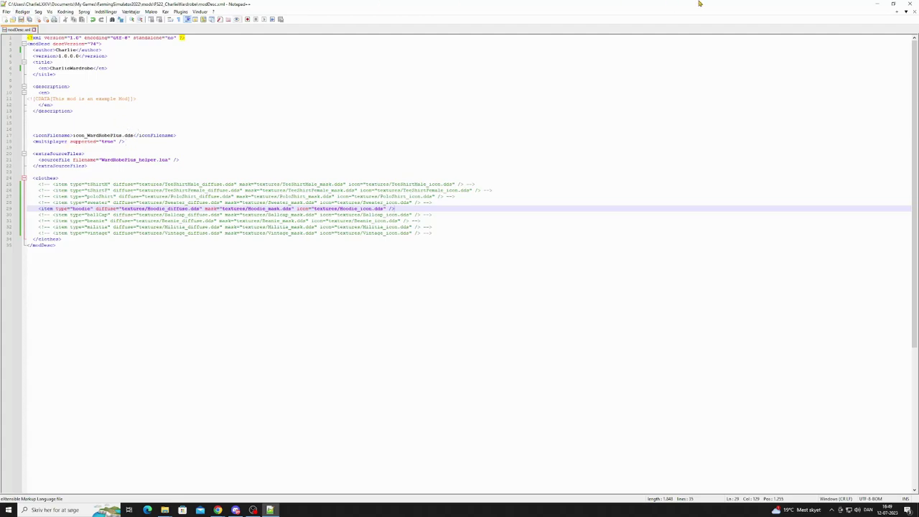
Step: Pack all contents of the FS22_CharlieWardrobe folder in mods into a ZIP archive named FS22_CharlieWardrobe
click(876, 3)
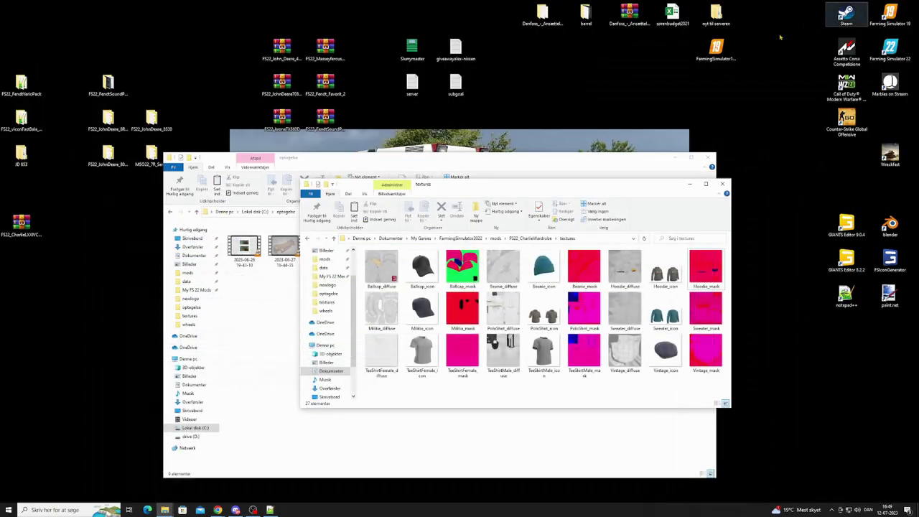
click(495, 238)
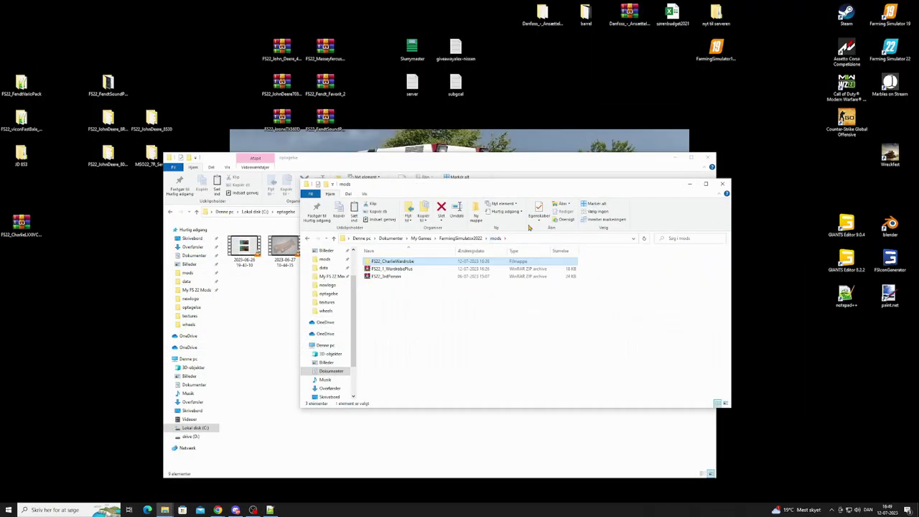
double_click(417, 264)
drag(469, 335, 423, 271)
right_click(422, 271)
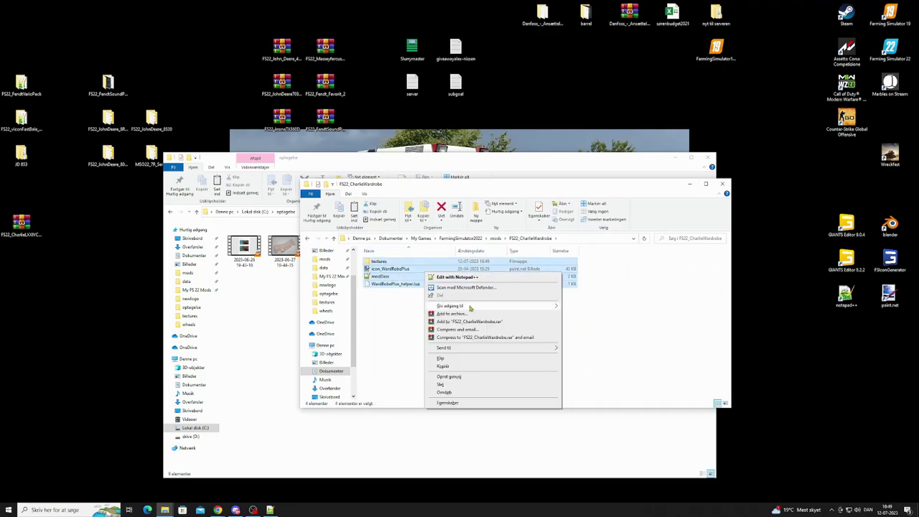
click(445, 307)
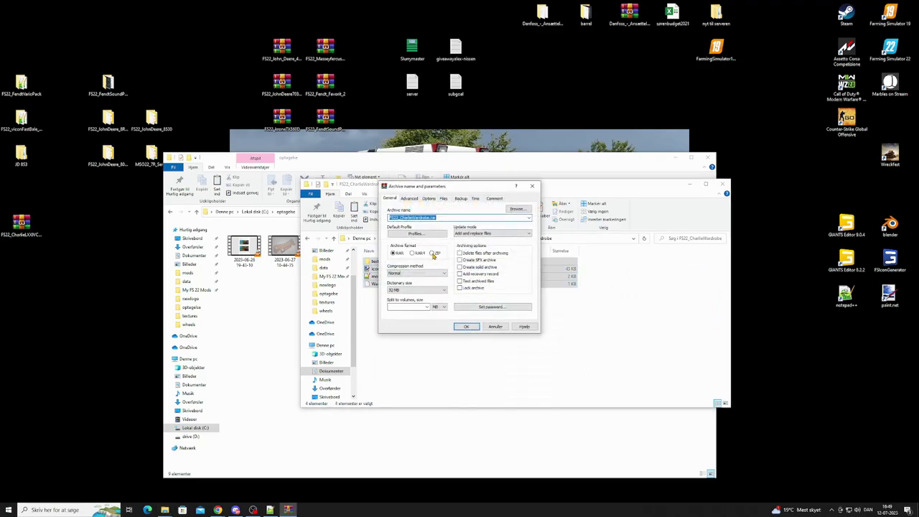
click(472, 326)
Step: Move the FS22_CharlieWardrobe ZIP archive up into the mods folder and delete the unpacked FS22_CharlieWardrobe folder
right_click(415, 269)
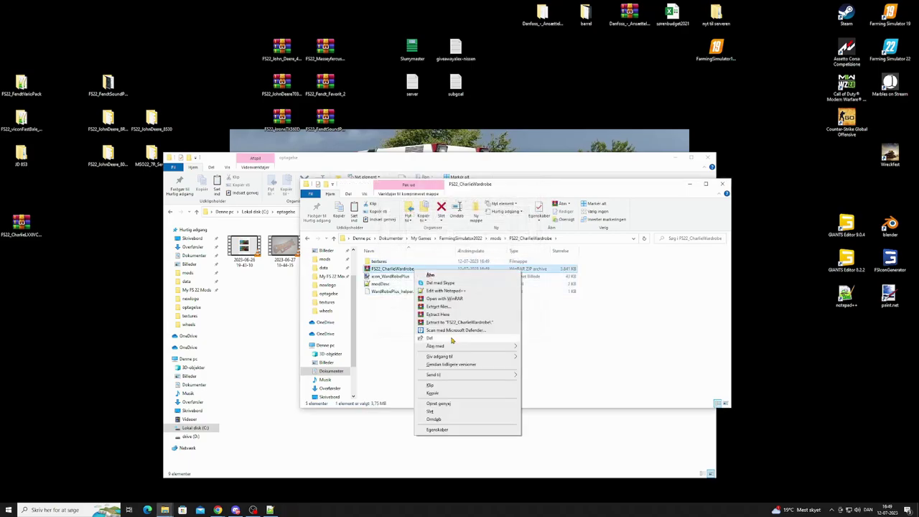
click(450, 385)
click(495, 237)
right_click(488, 289)
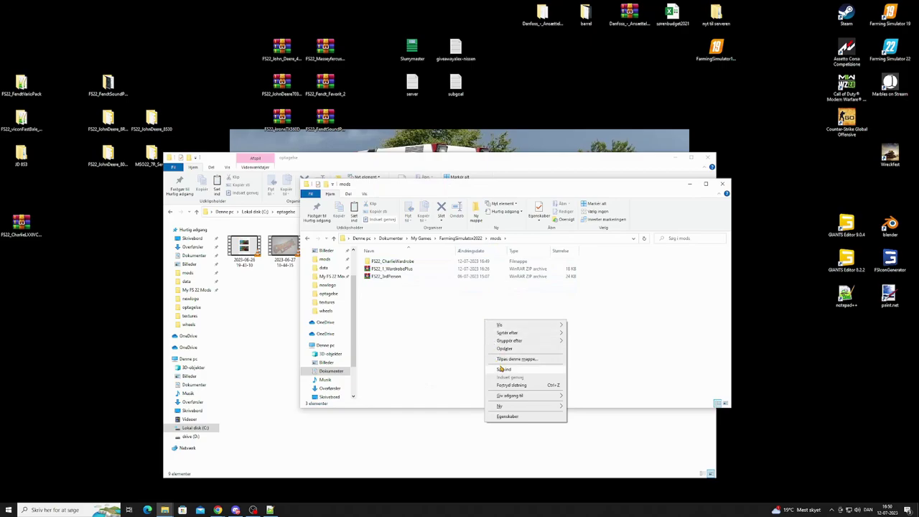
click(503, 368)
click(399, 263)
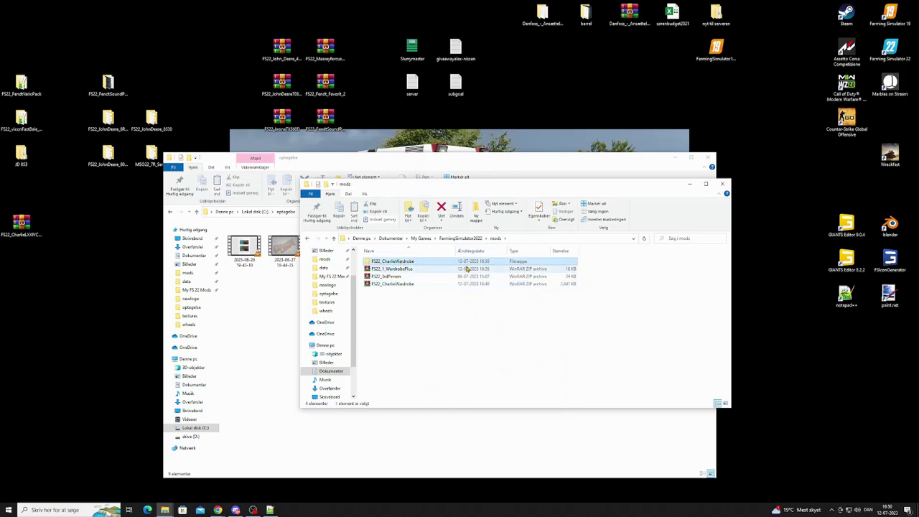
key(Delete)
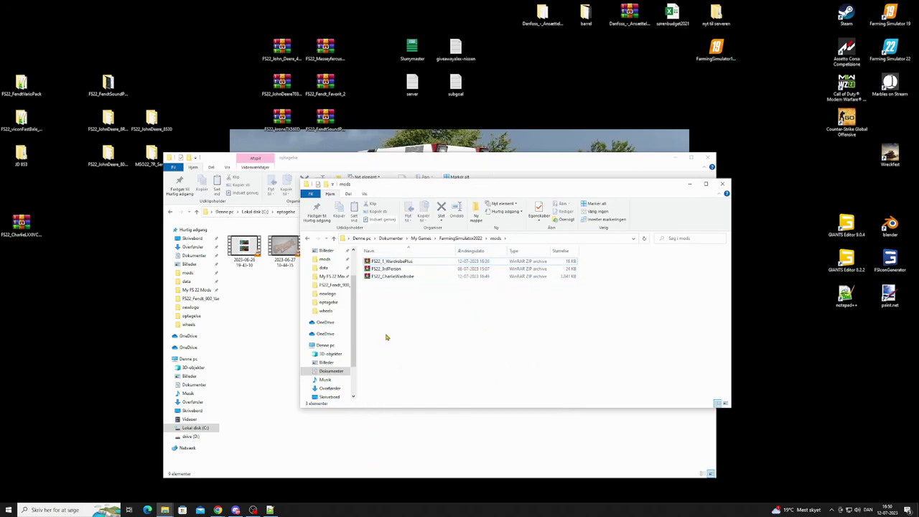
Step: Launch Farming Simulator 22 and open career Game save 1, continuing despite the missing downloadable content
double_click(889, 49)
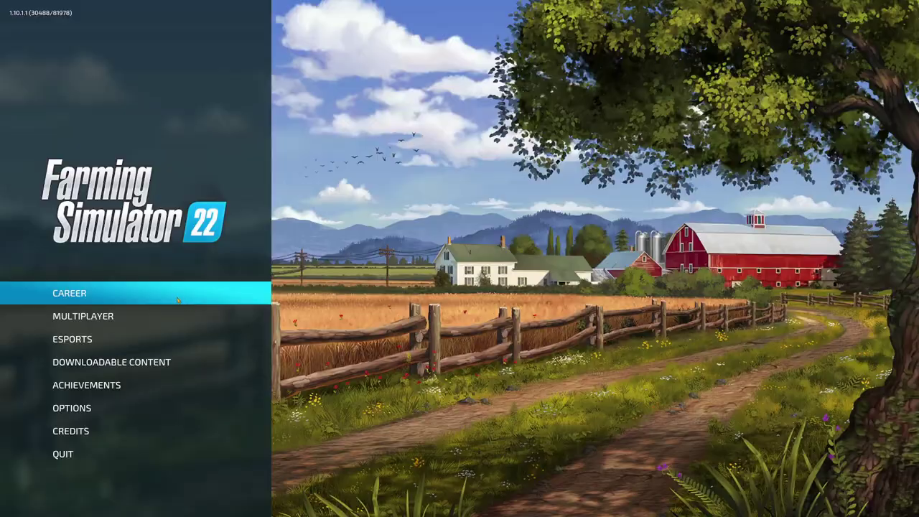
click(177, 300)
click(328, 205)
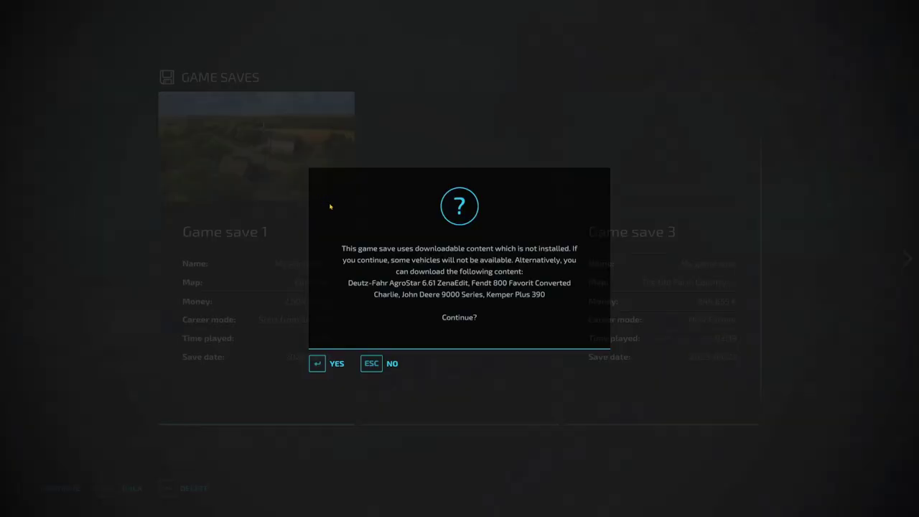
click(335, 365)
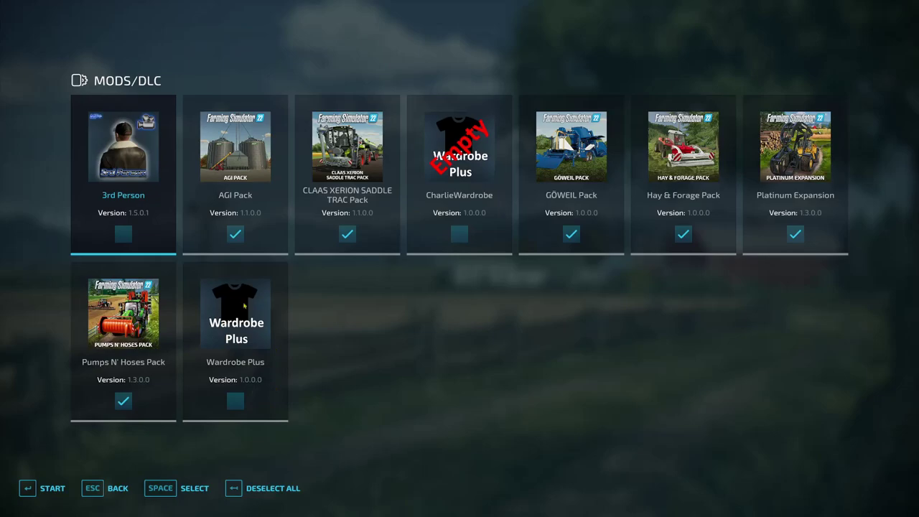
Step: Start the save with the Wardrobe Plus, 3rd Person and CharlieWardrobe mods enabled and switch to the third-person camera
click(237, 402)
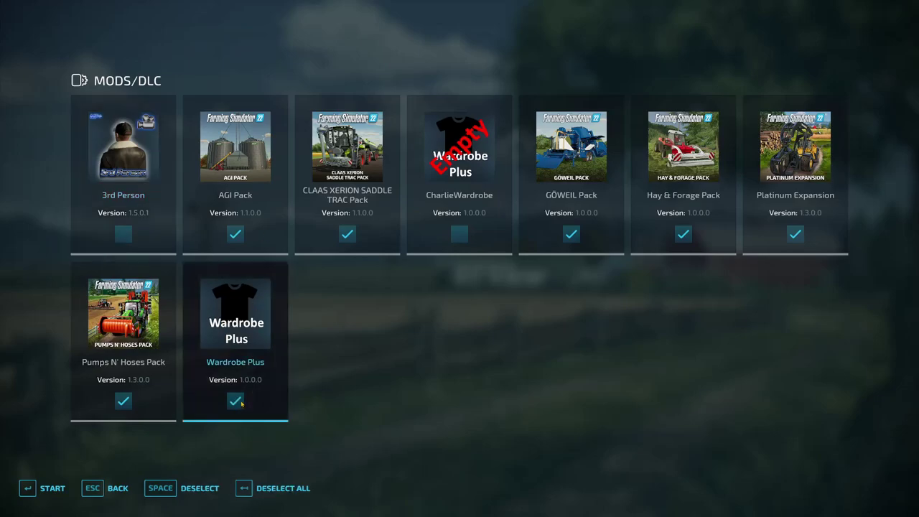
click(124, 235)
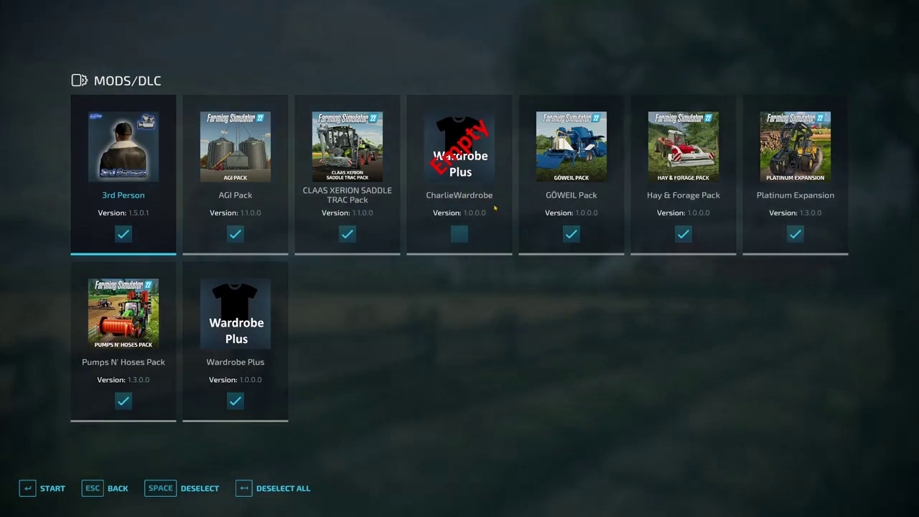
click(460, 236)
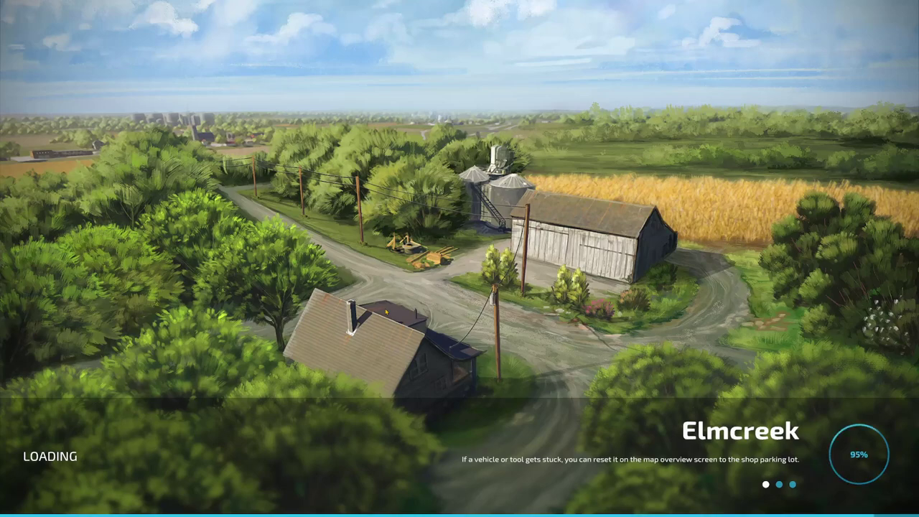
key(Return)
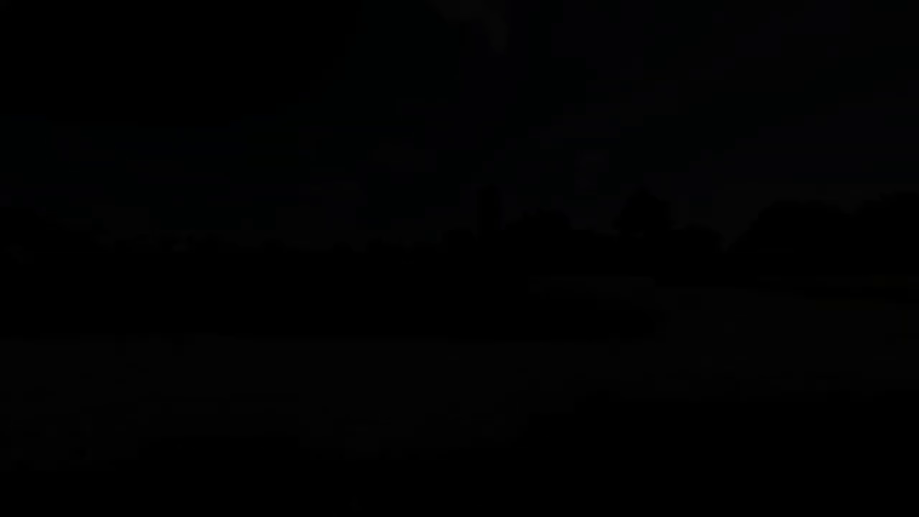
key(c)
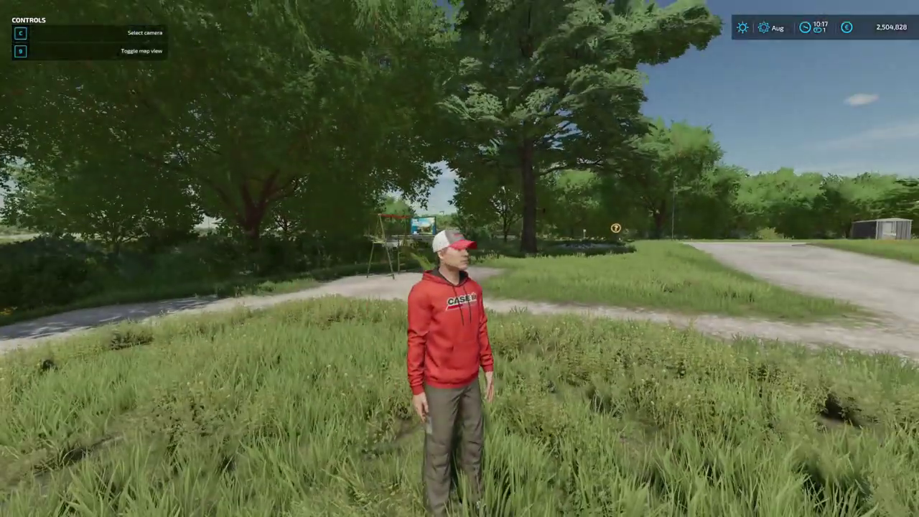
Step: Open the in-game wardrobe and dress the character in the custom logo hoodie from the unbranded tops
drag(460, 258, 316, 259)
key(p)
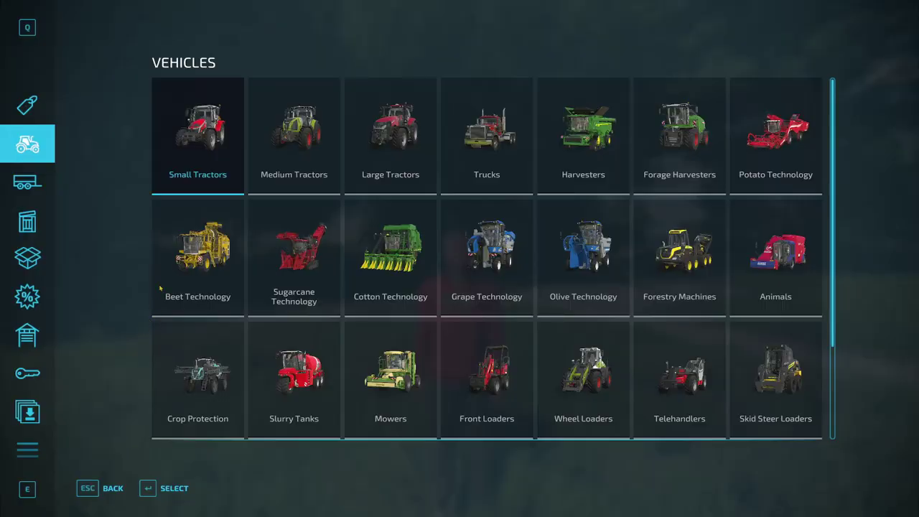
click(28, 412)
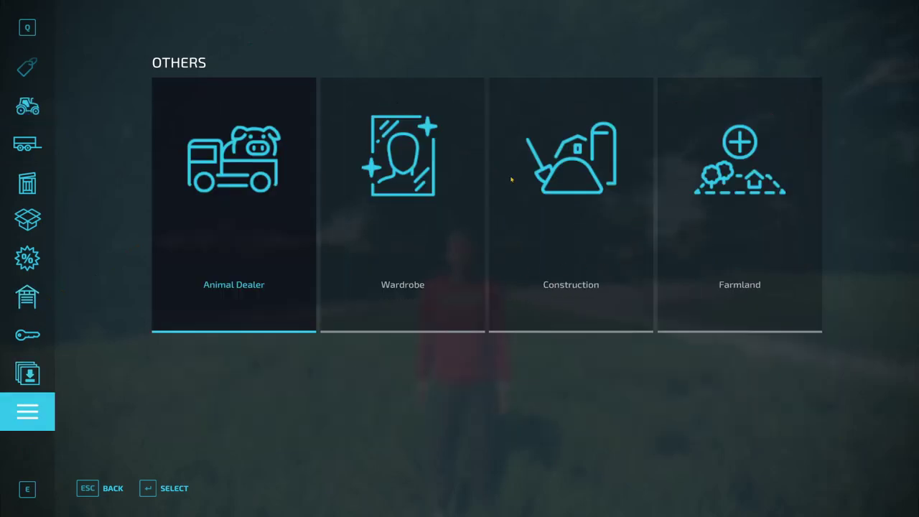
click(380, 188)
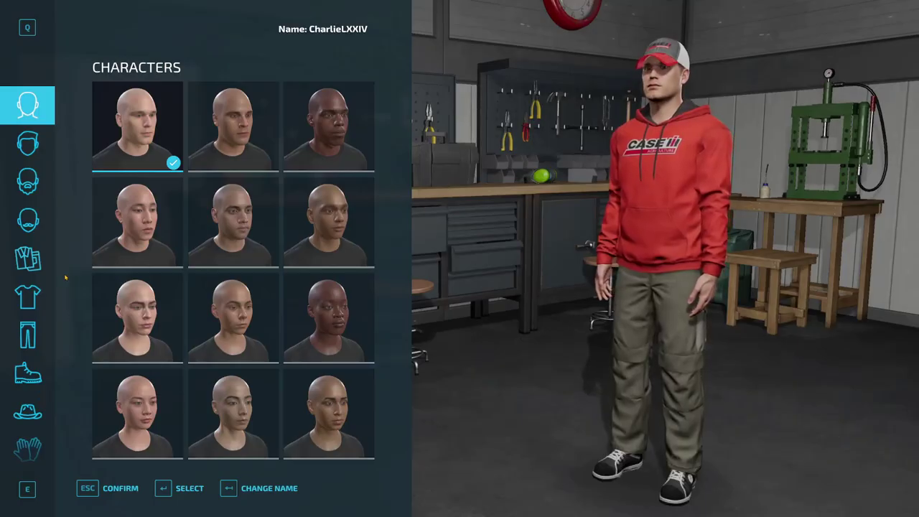
click(27, 296)
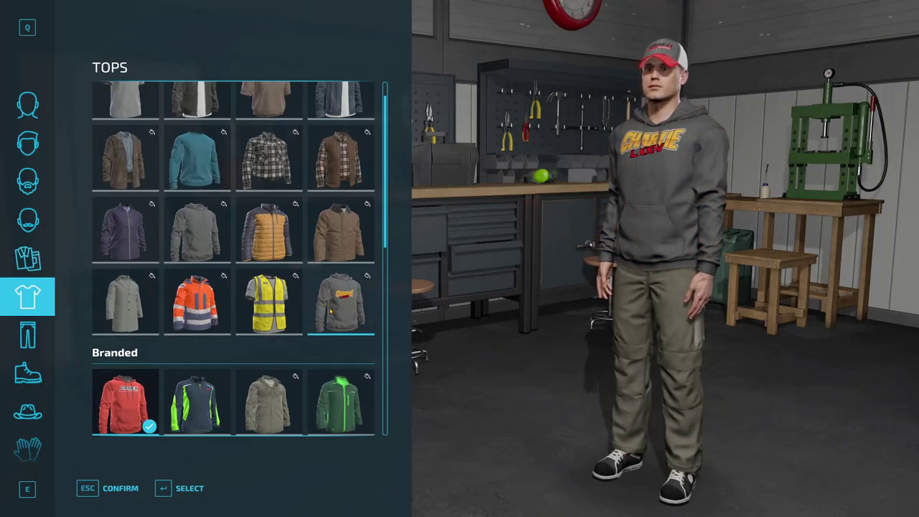
click(354, 310)
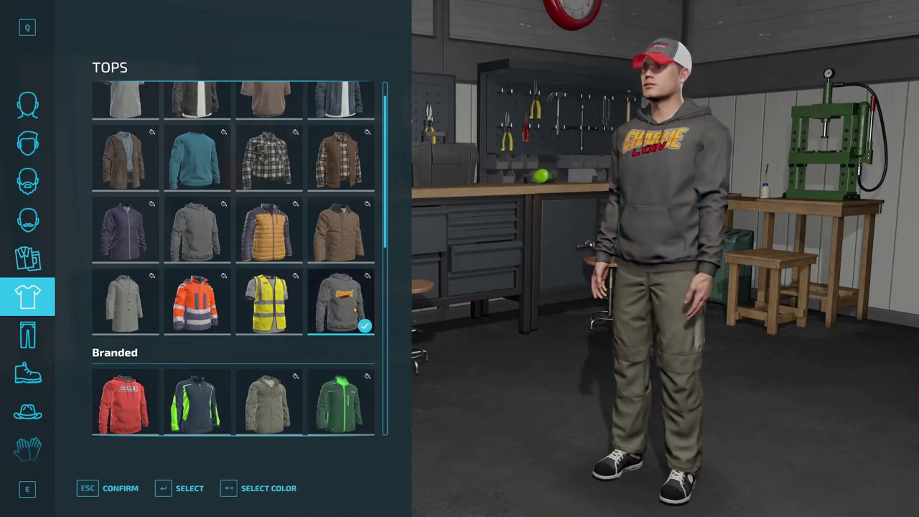
Step: Inspect the hoodie's front and back, recolour it bright red, and confirm the outfit
drag(633, 180, 837, 226)
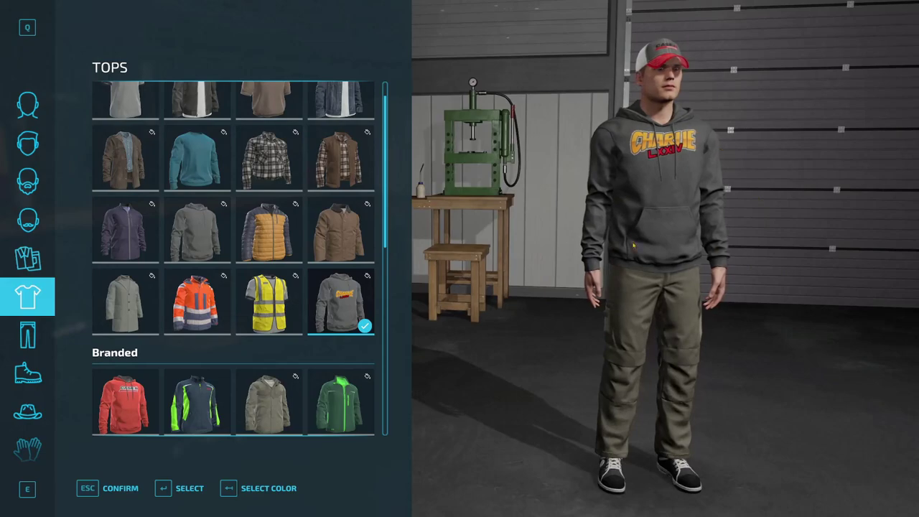
click(269, 488)
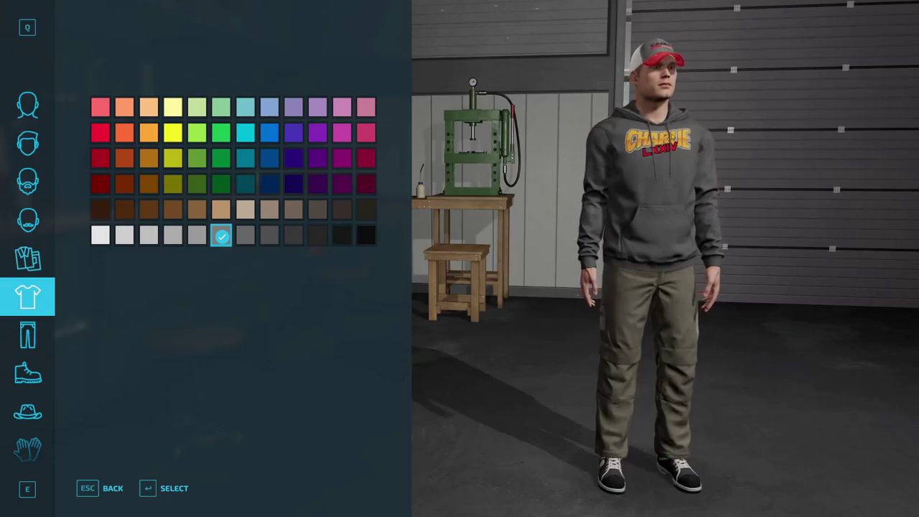
drag(715, 161, 541, 186)
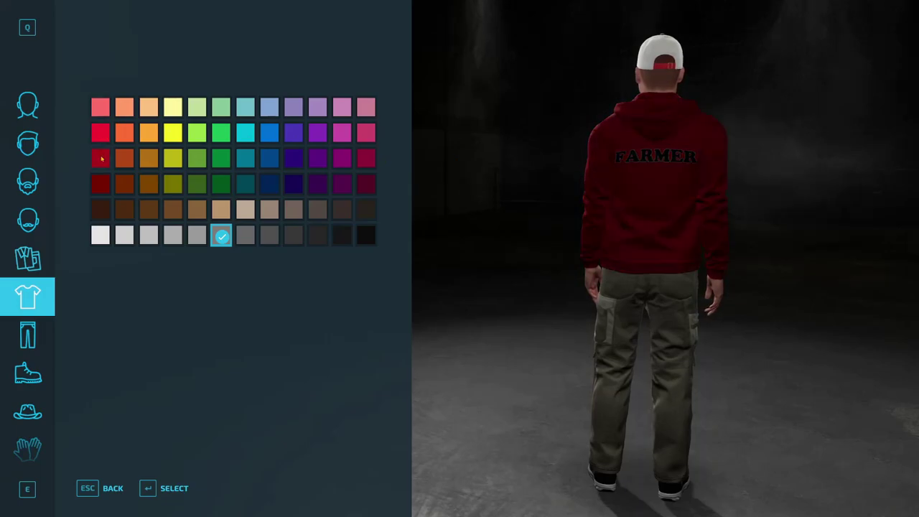
click(100, 133)
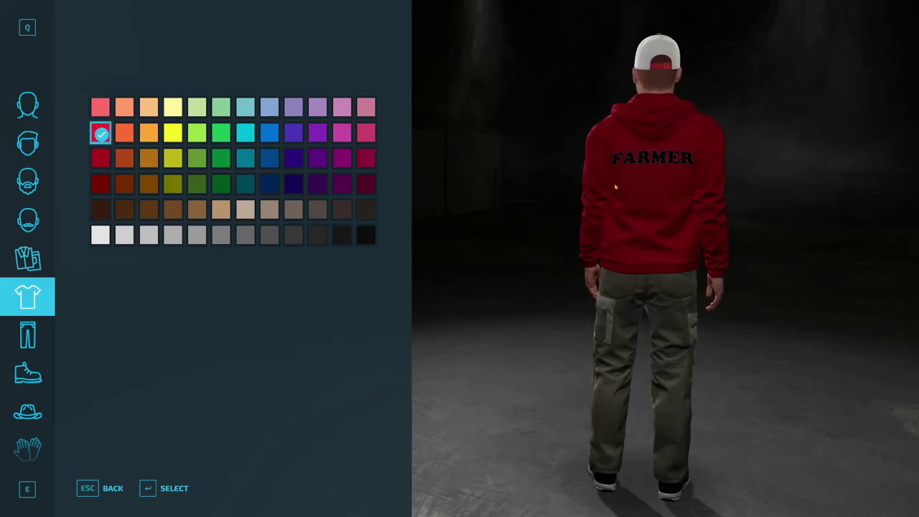
click(175, 488)
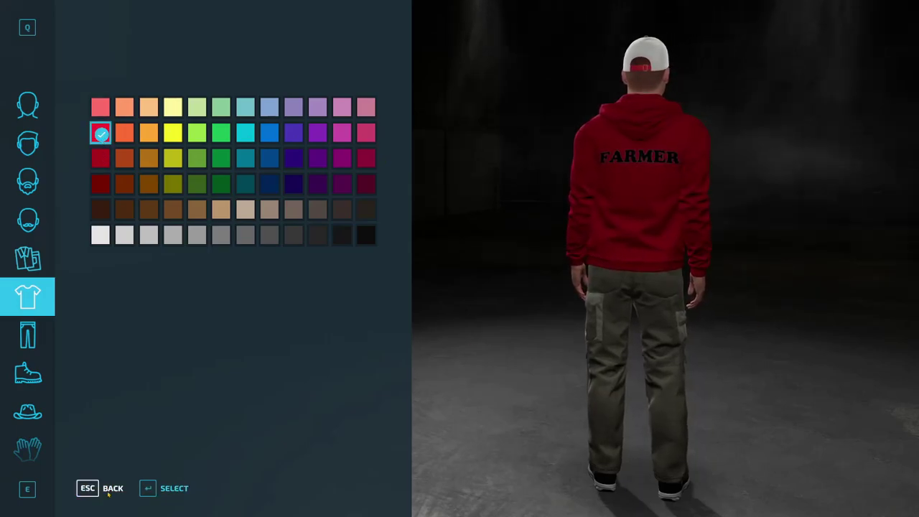
click(122, 487)
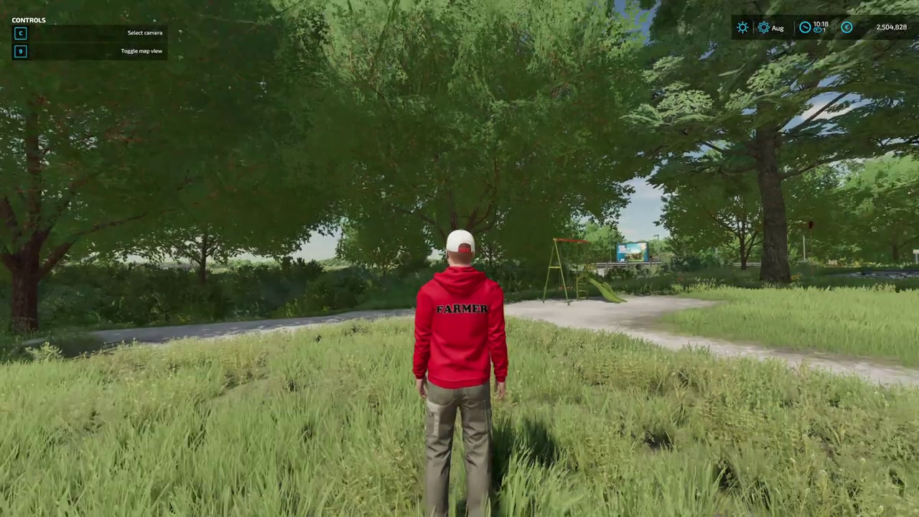
Step: Walk the character around outdoors and examine the hoodie's front and back prints in third-person view
key(w)
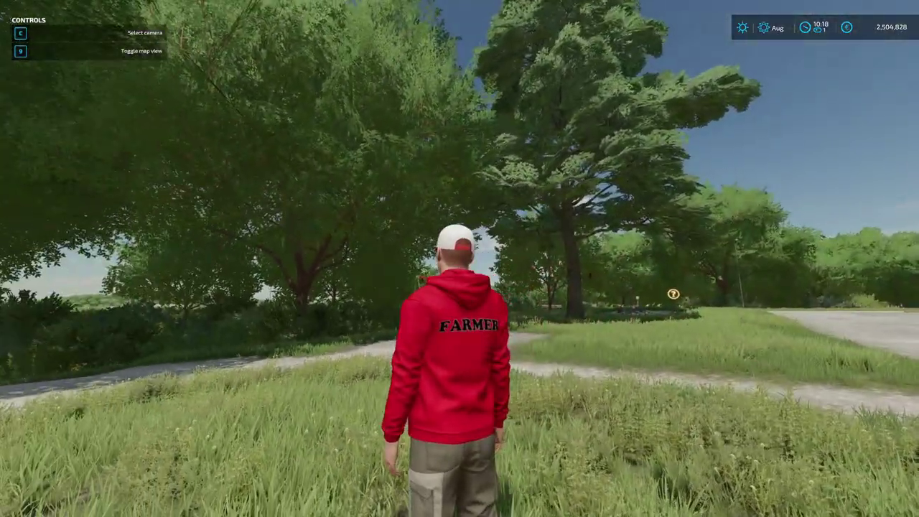
key(w)
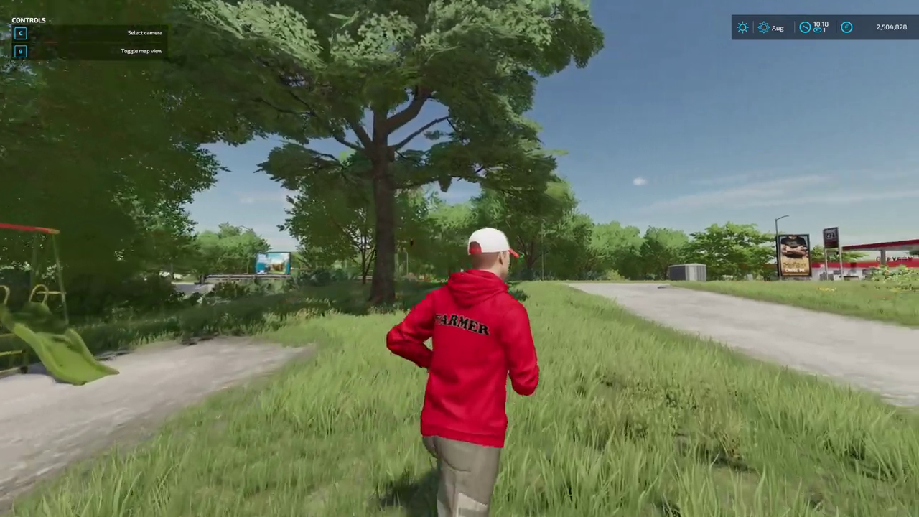
key(w)
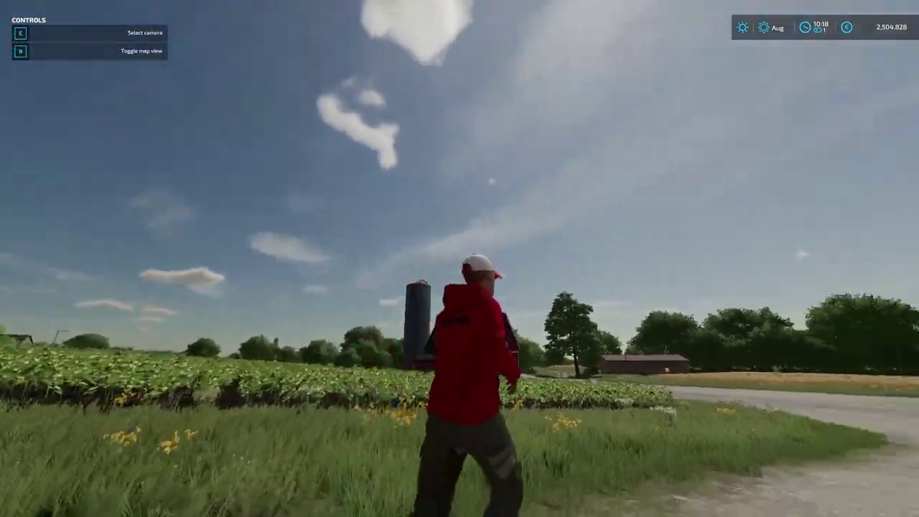
key(w)
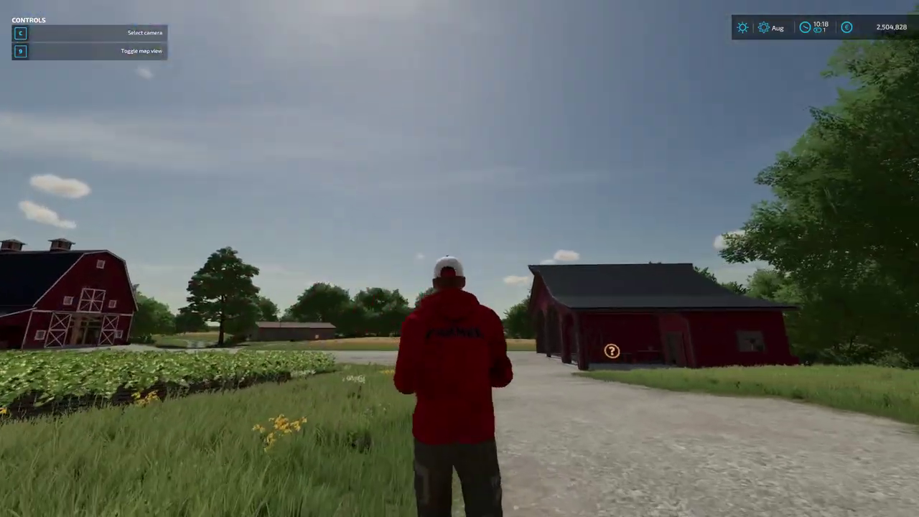
key(w)
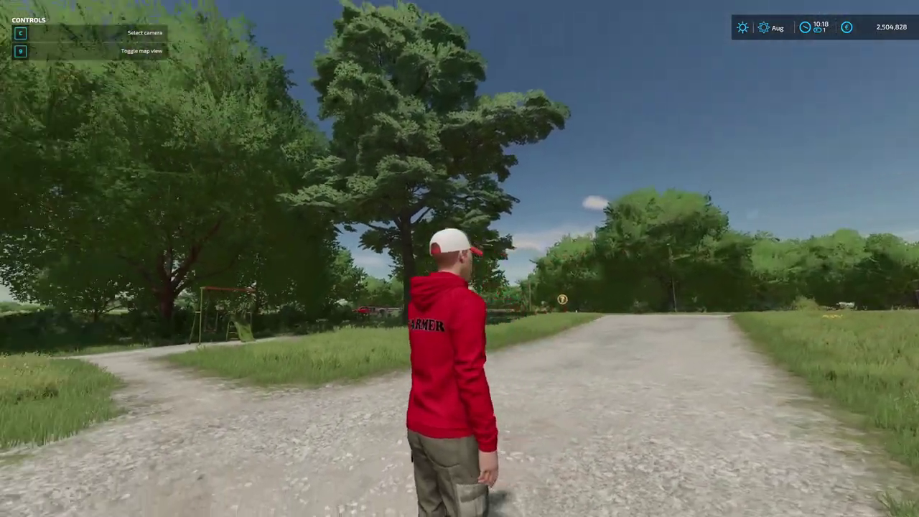
key(w)
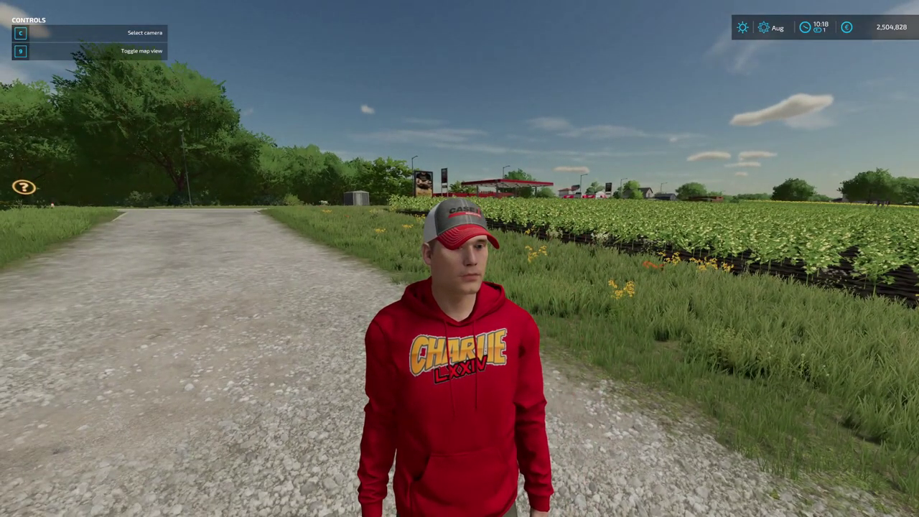
Step: Quit the game through the developer console and return to the desktop
key(alt+Tab)
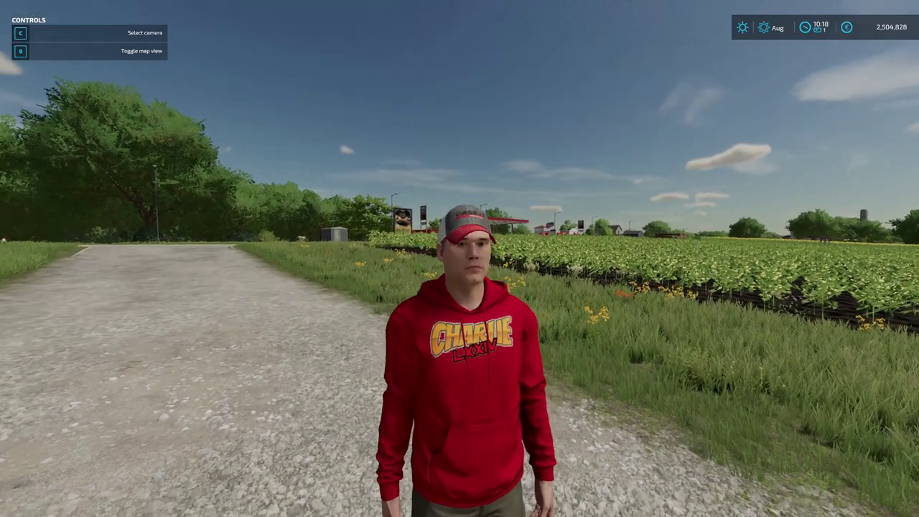
key(grave)
text(q)
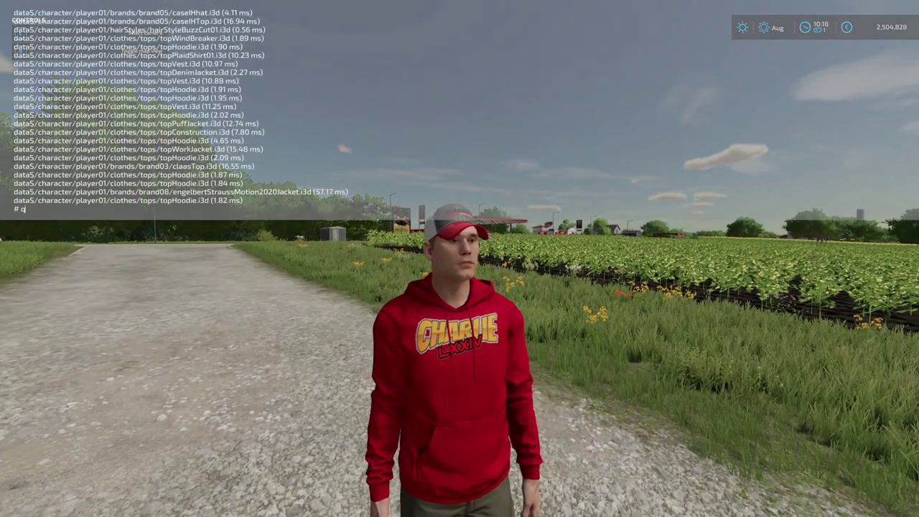
key(alt+Tab)
Step: Extract the FS22_CharlieWardrobe archive in the mods folder and delete the ZIP
click(392, 262)
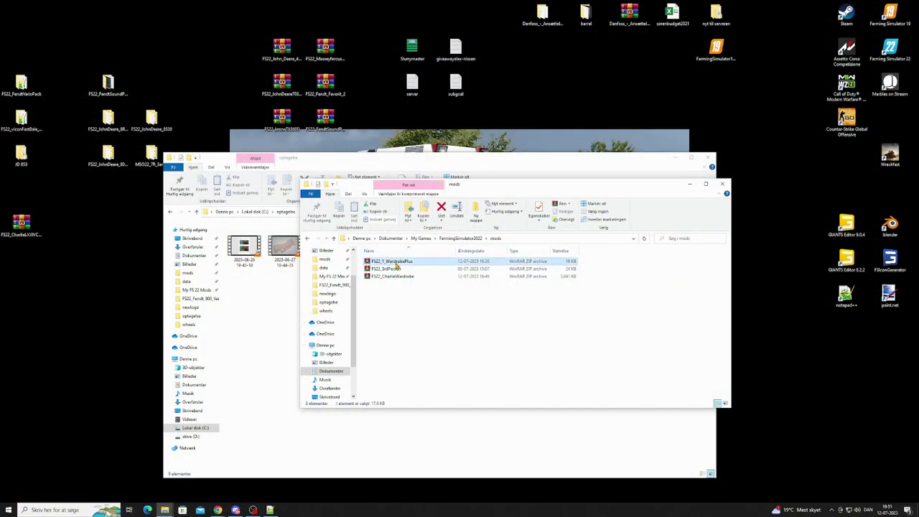
right_click(396, 277)
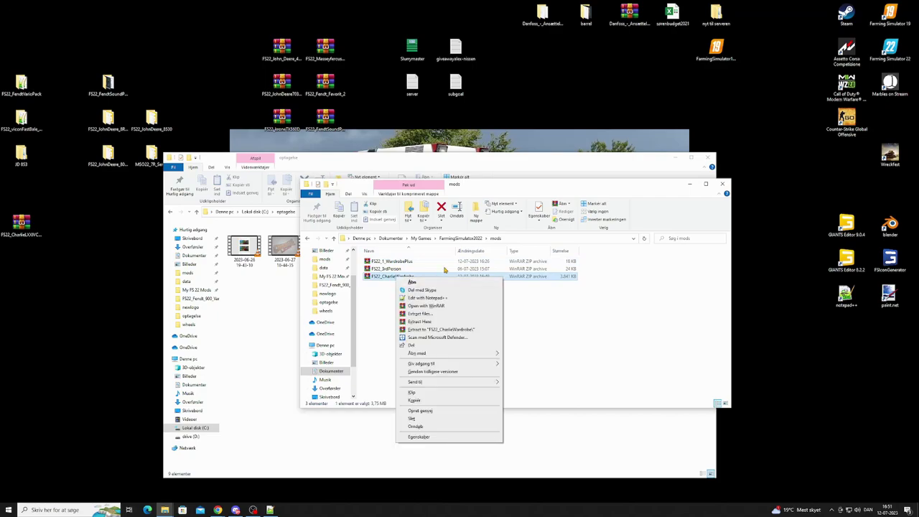
click(420, 313)
click(480, 335)
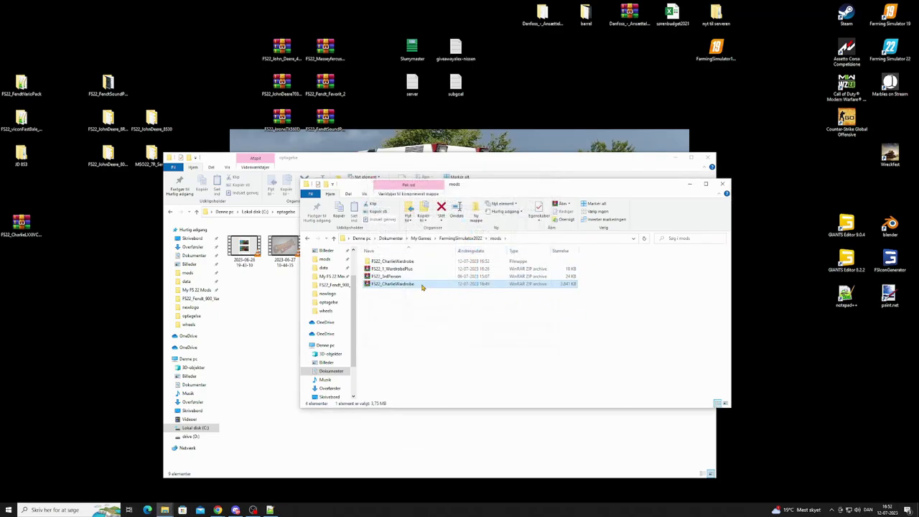
right_click(422, 286)
click(452, 423)
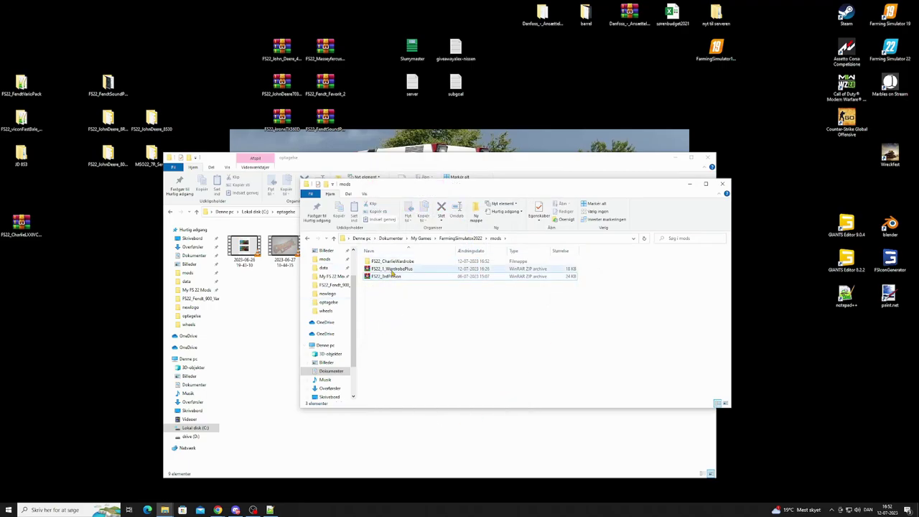
Step: View the icon_WardRobePlus image of the FS22_CharlieWardrobe folder in paint.net and return to the folder
double_click(394, 261)
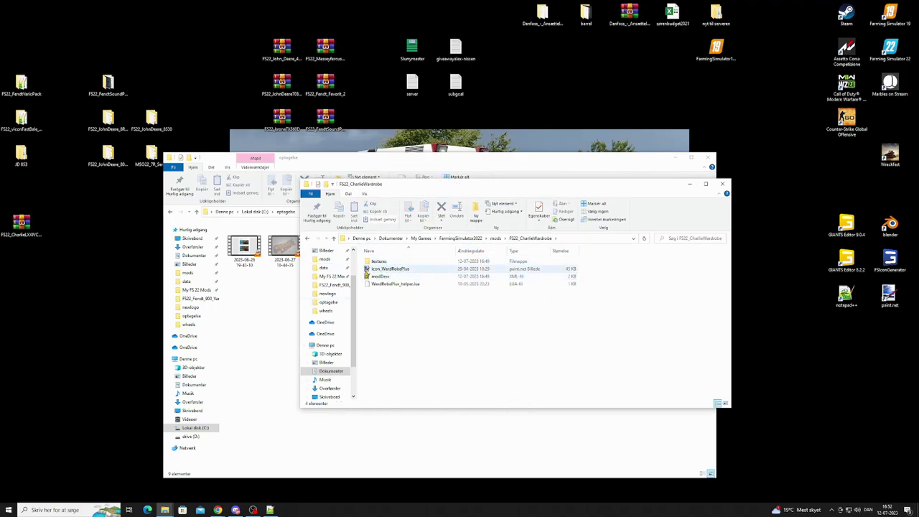
double_click(403, 270)
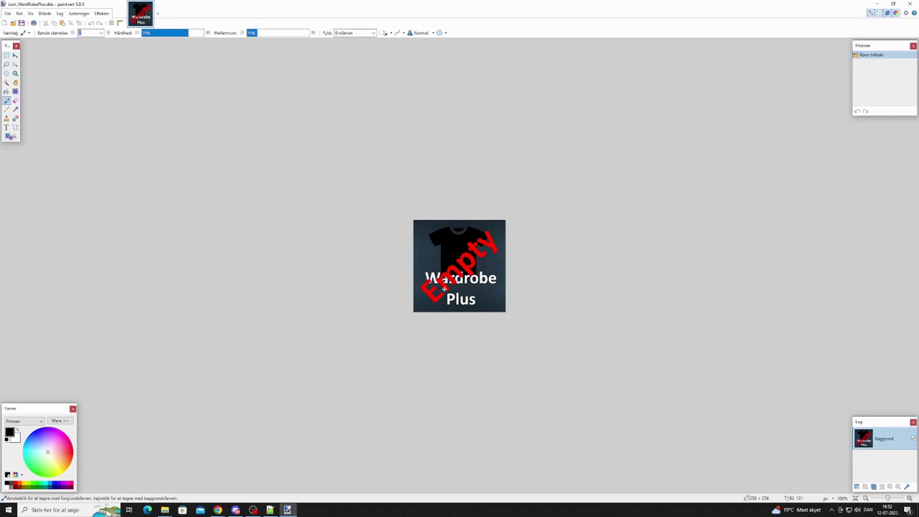
mouse_move(164, 510)
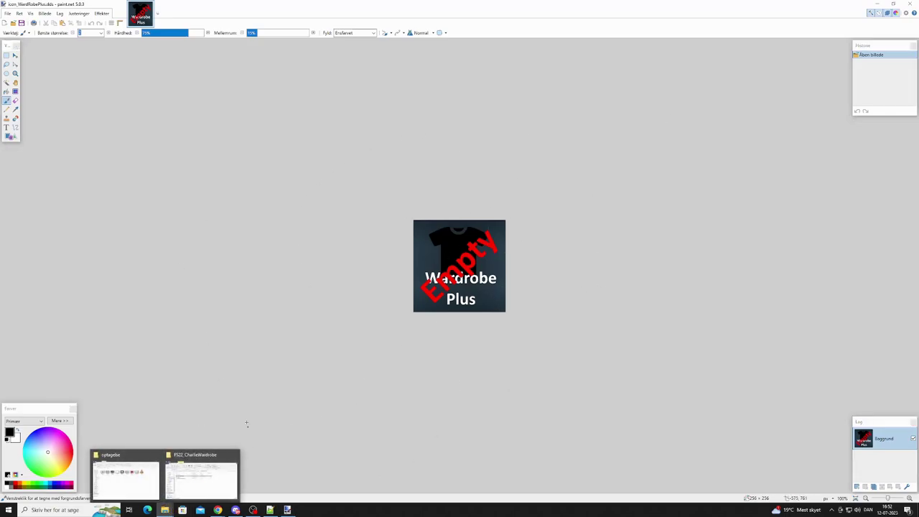
click(217, 468)
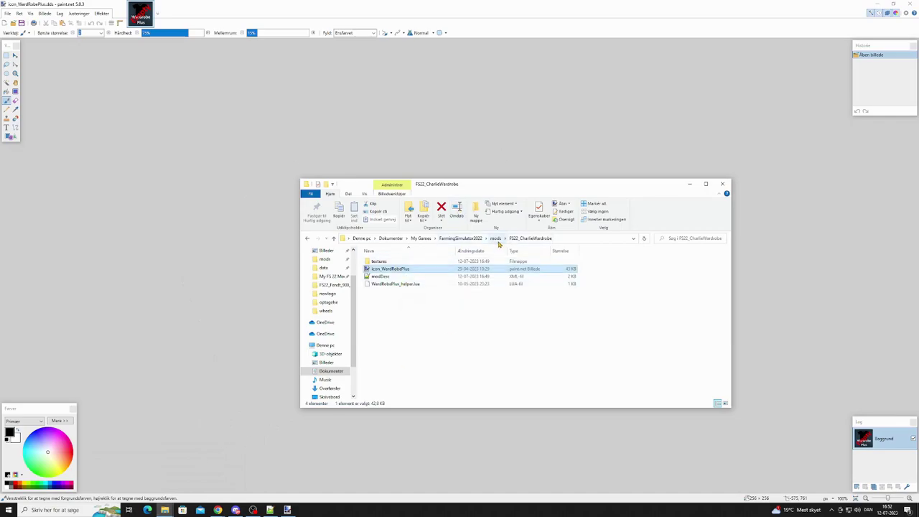
Step: Extract the FS22_1_WardrobePlus archive into its own folder inside mods
click(496, 239)
click(402, 270)
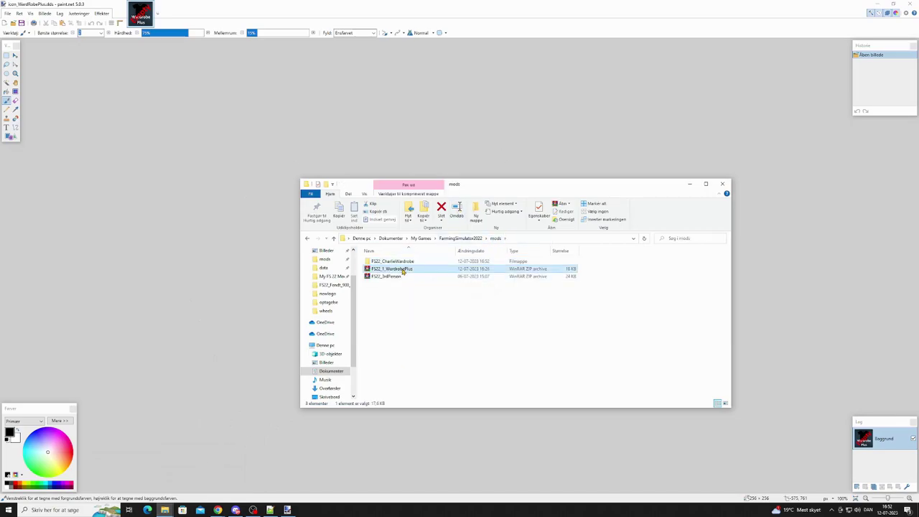
right_click(402, 270)
click(433, 313)
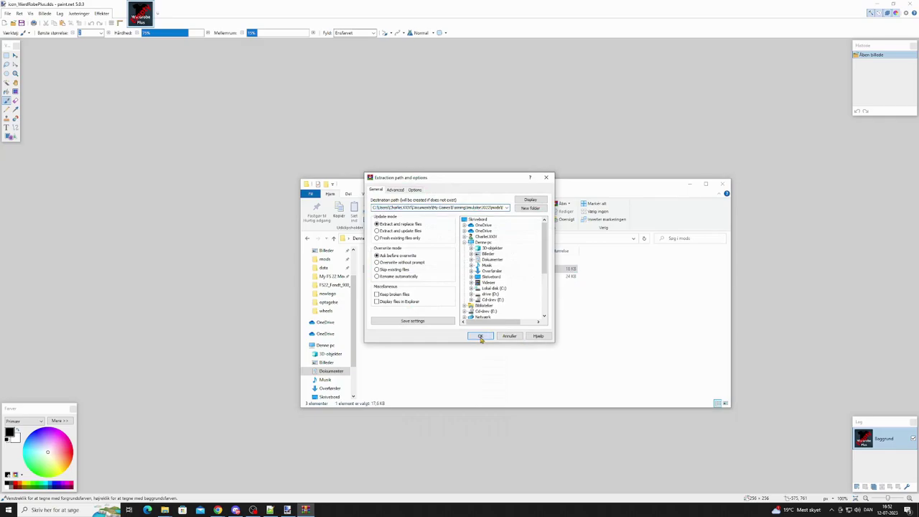
click(480, 336)
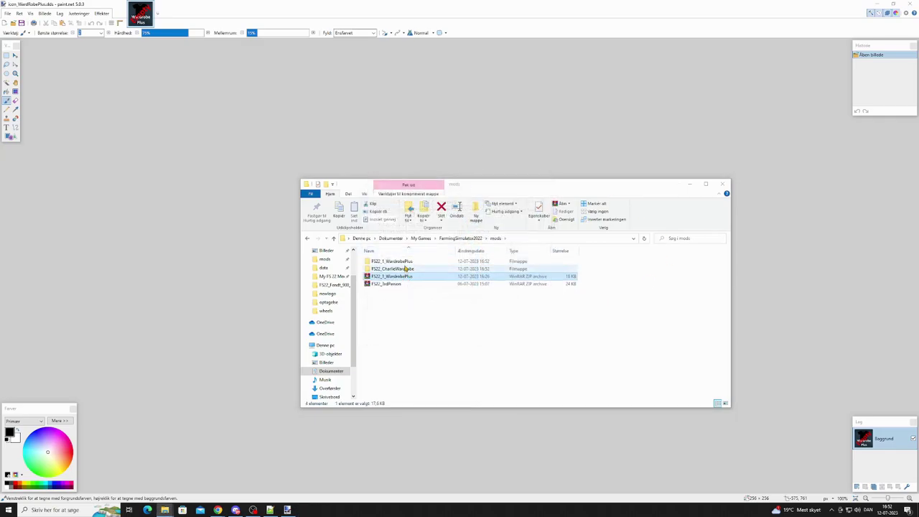
Step: Copy icon_WardRobePlus from the FS22_1_WardrobePlus folder into FS22_CharlieWardrobe, replacing the existing icon file
double_click(406, 261)
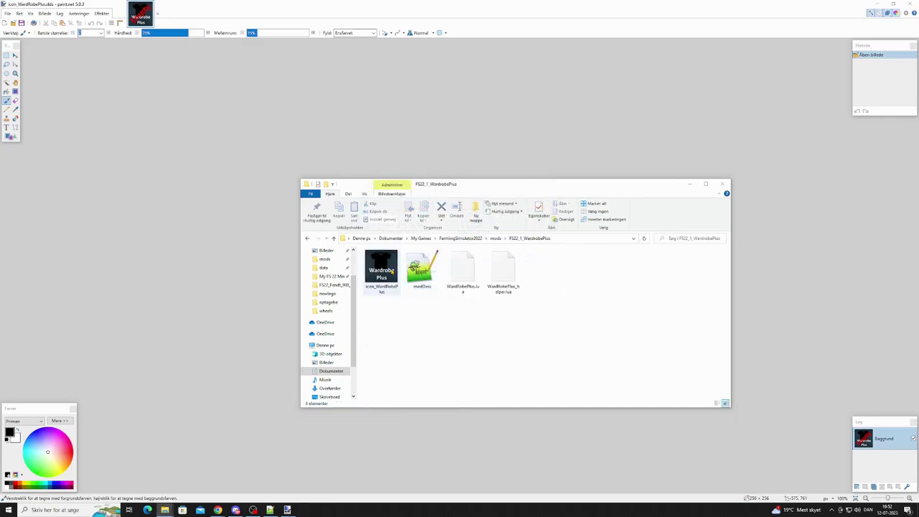
right_click(387, 269)
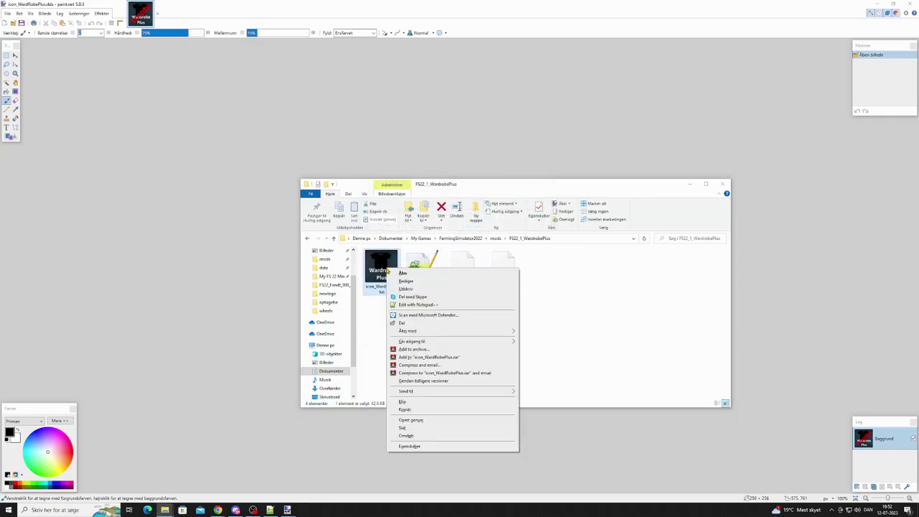
click(426, 411)
click(495, 239)
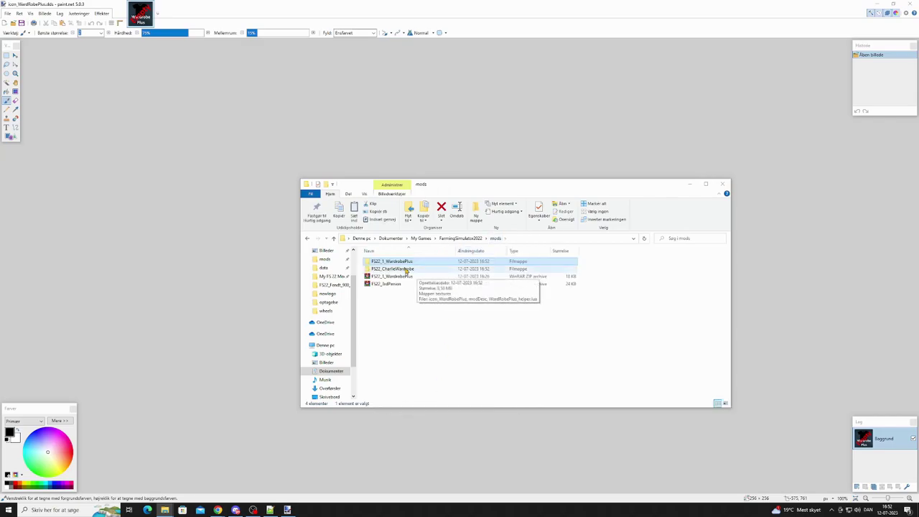
double_click(402, 270)
right_click(479, 332)
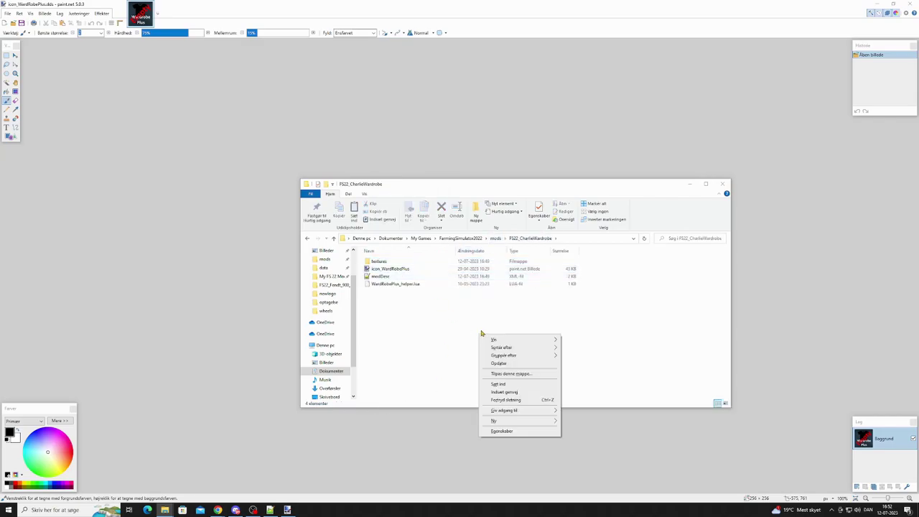
click(528, 385)
click(457, 206)
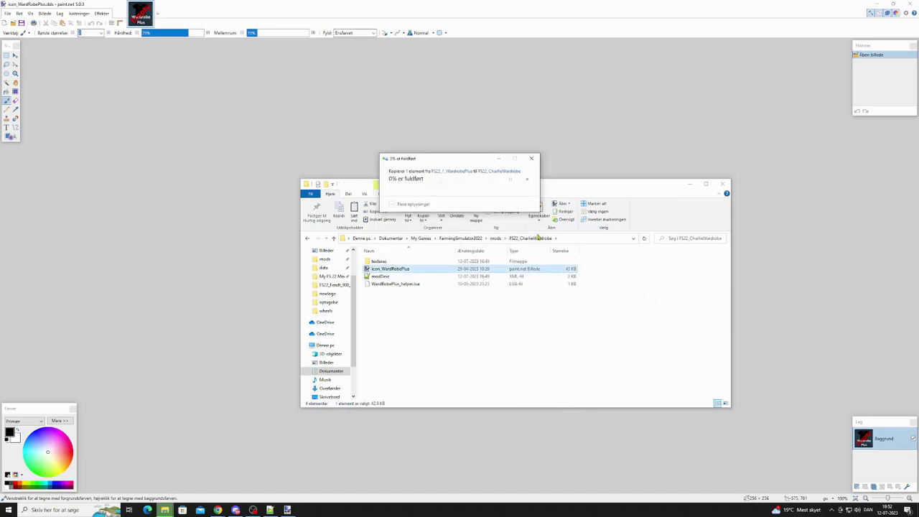
Step: Delete the extracted FS22_1_WardrobePlus folder from the mods folder
click(497, 238)
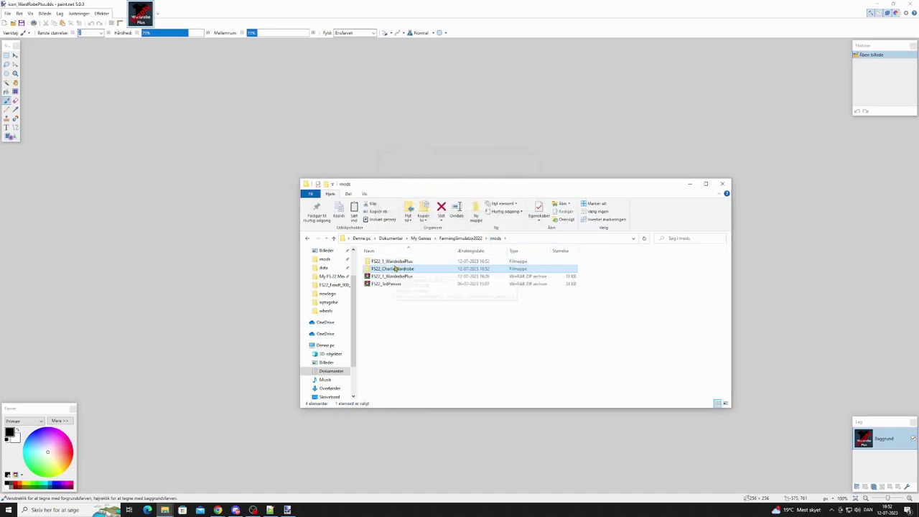
click(399, 261)
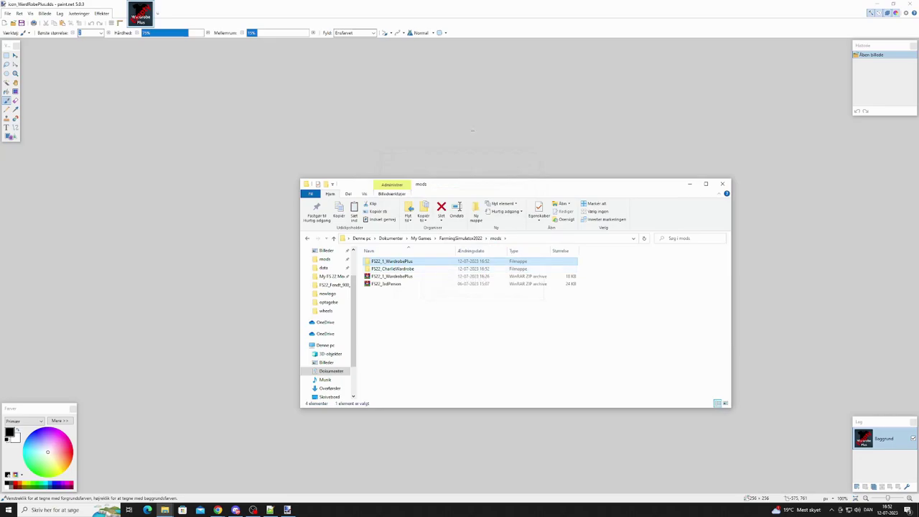
key(Delete)
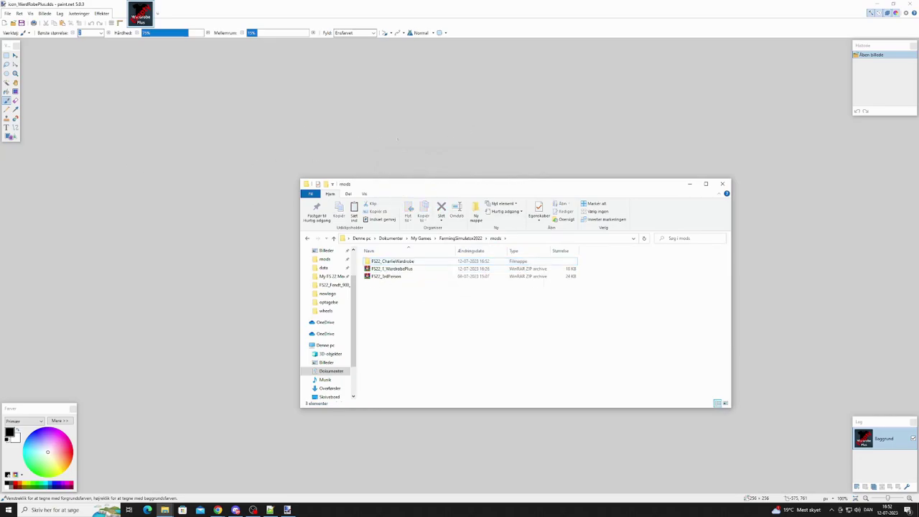
Step: Open the icon_WardRobePlus image from the FS22_CharlieWardrobe folder in paint.net
double_click(410, 261)
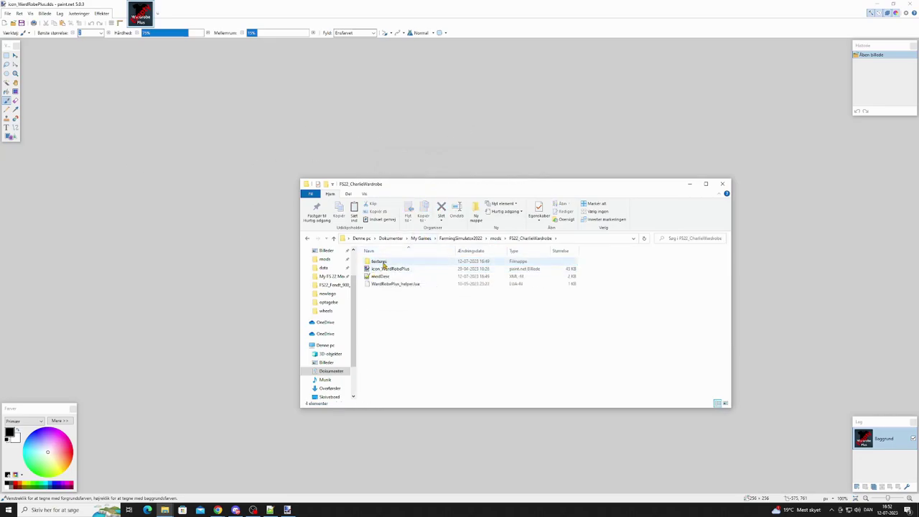
double_click(387, 268)
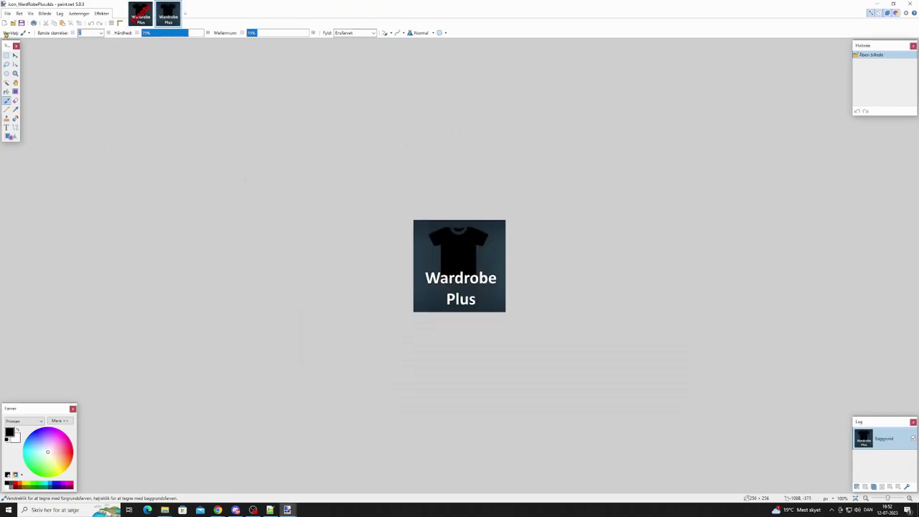
click(7, 13)
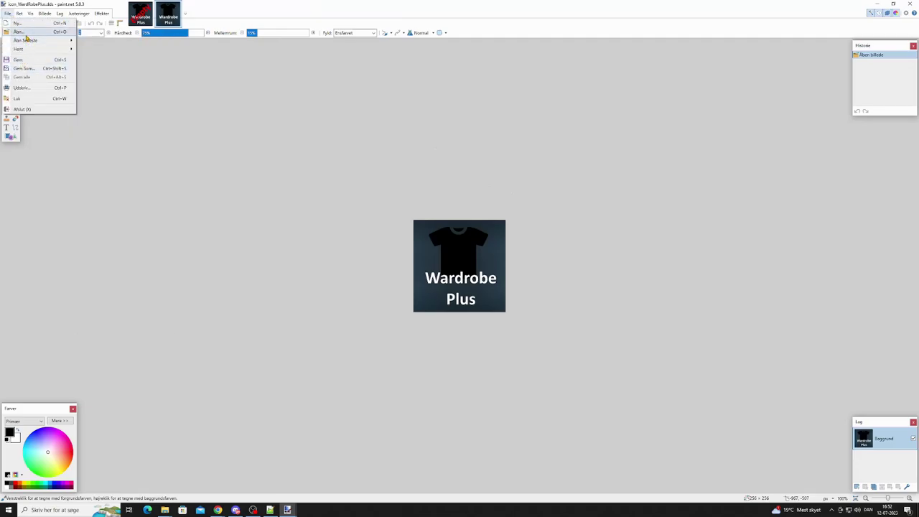
click(18, 32)
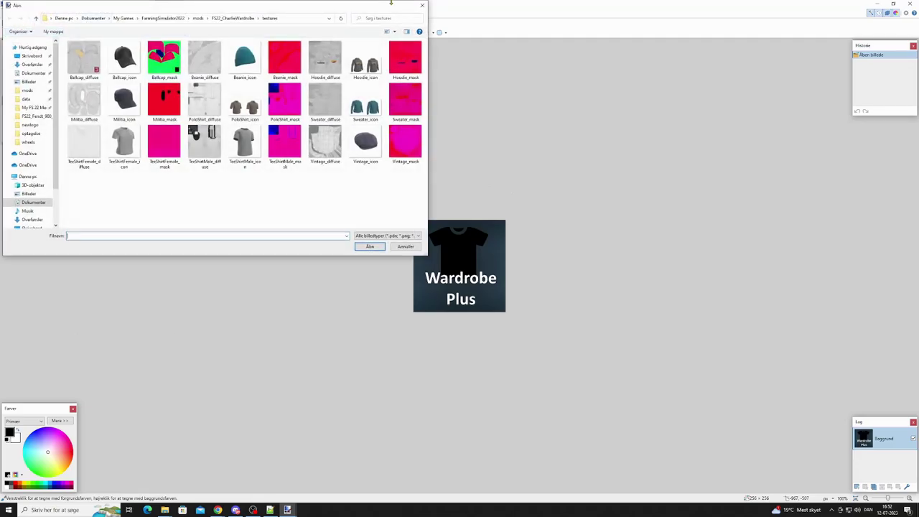
click(422, 5)
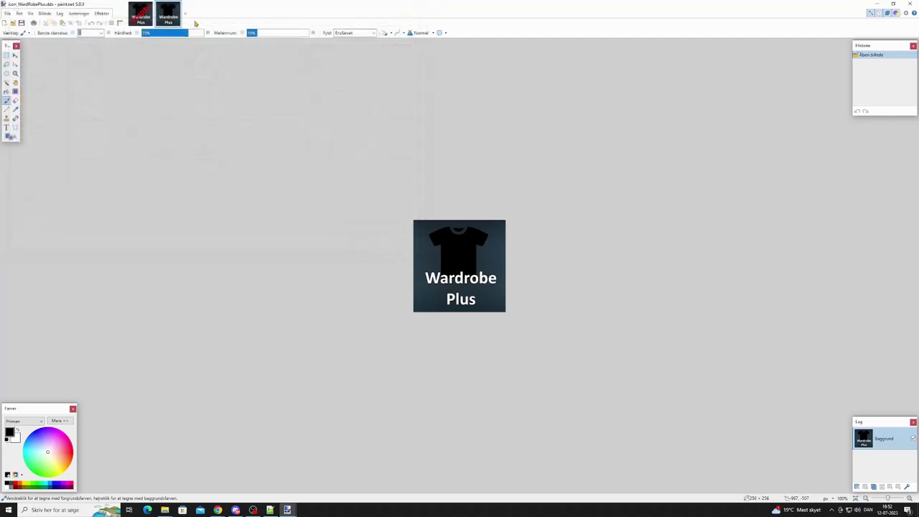
Step: Open the recent image logotwitch.png and copy a rectangular area of about 1024 × 884 px around its logo
click(7, 13)
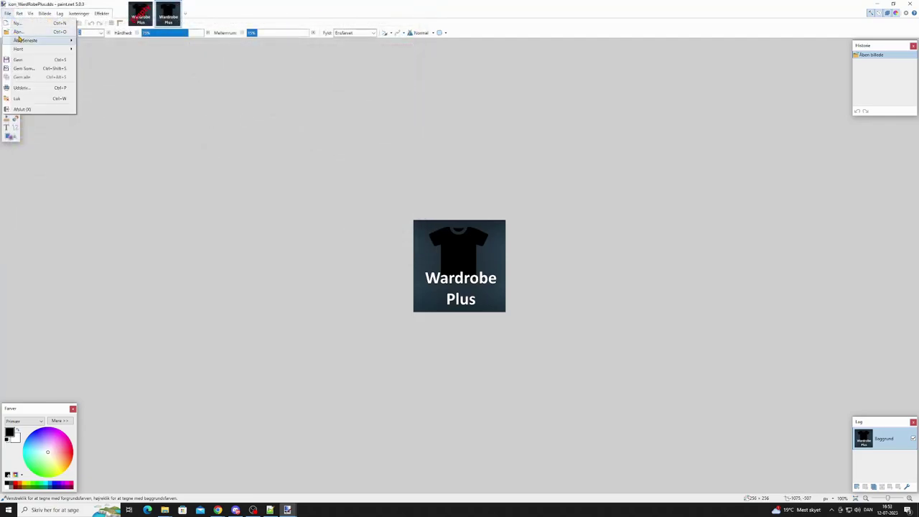
mouse_move(20, 40)
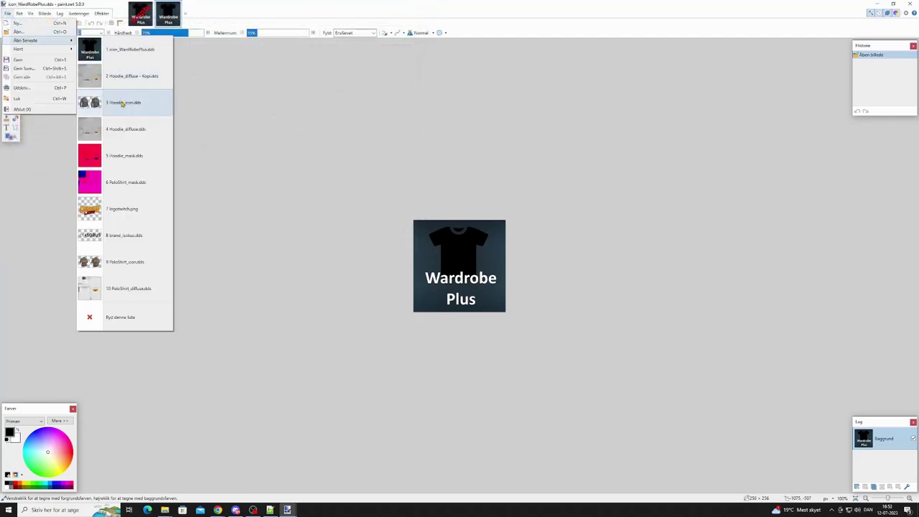
click(126, 214)
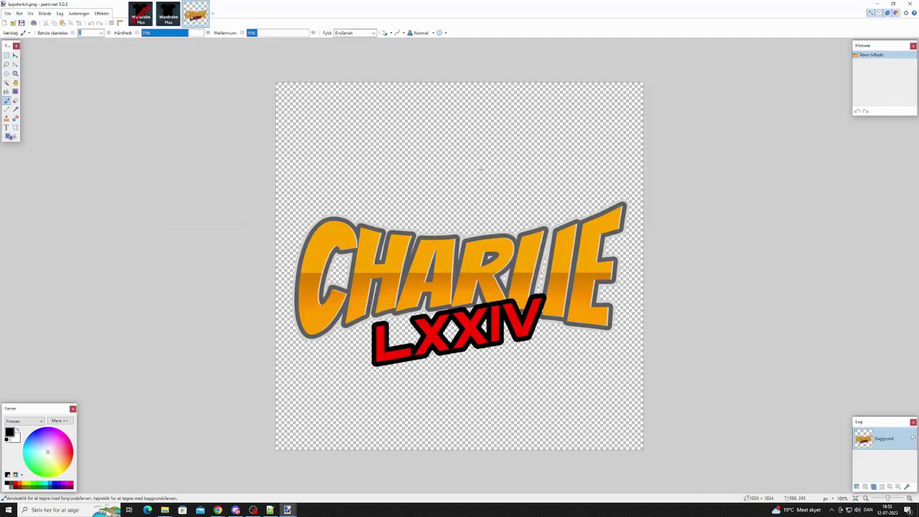
key(s)
drag(271, 96, 761, 413)
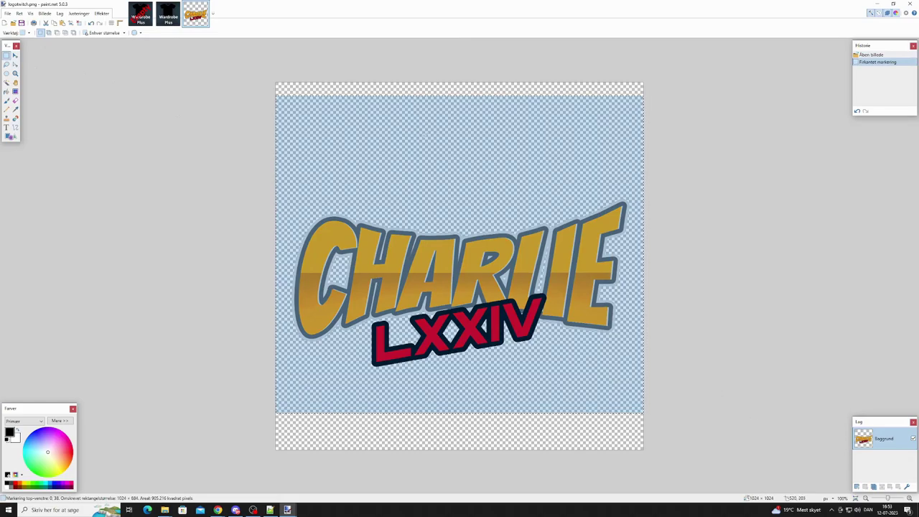
Step: Add a new layer to the icon_WardRobePlus image and paste the logo there, keeping the canvas size
click(168, 13)
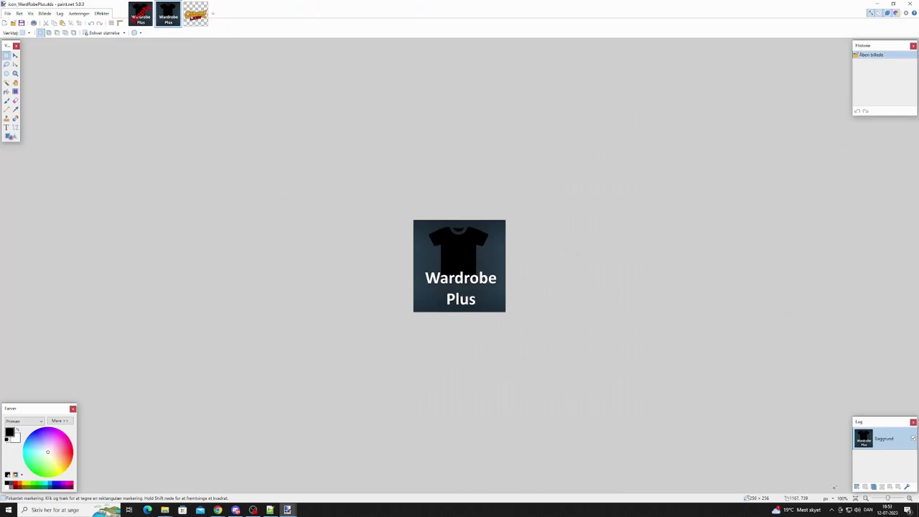
click(856, 487)
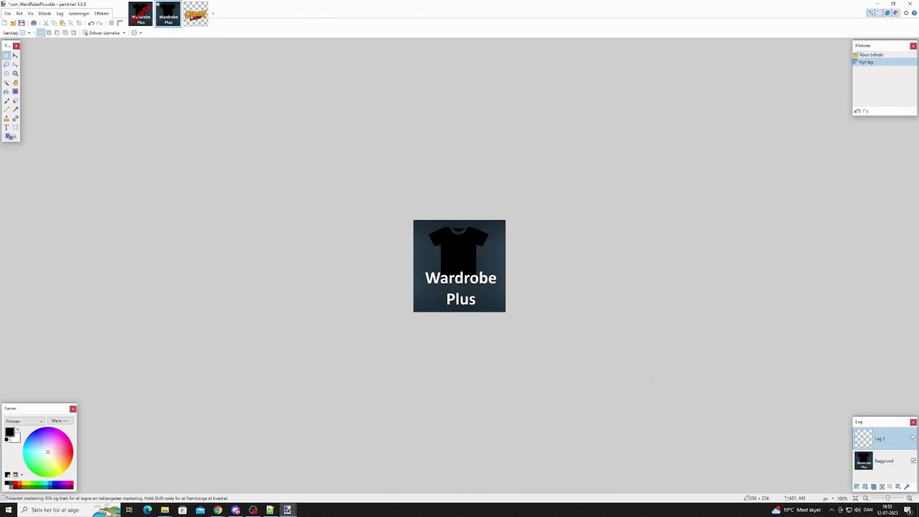
key(ctrl+v)
click(445, 320)
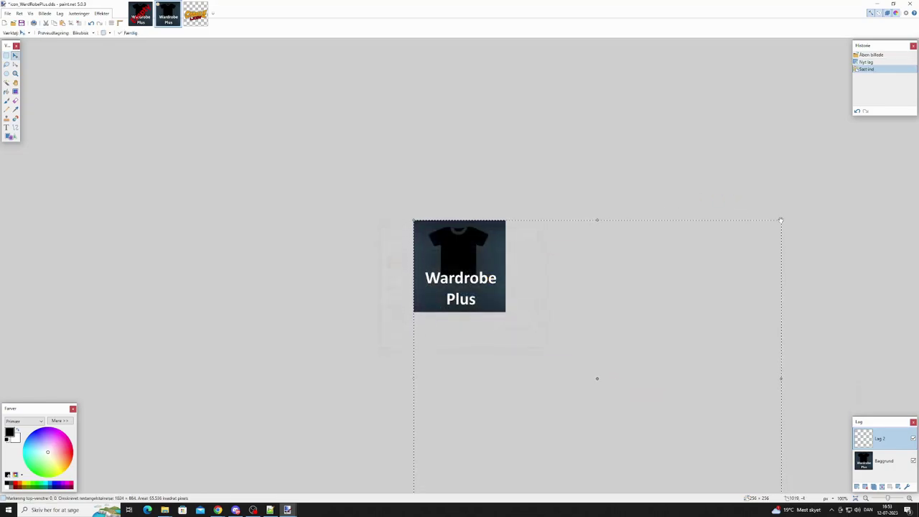
Step: Scale the pasted logo to about 173 × 149 px and place it over the word "Plus" under "Wardrobe"
drag(781, 220, 486, 196)
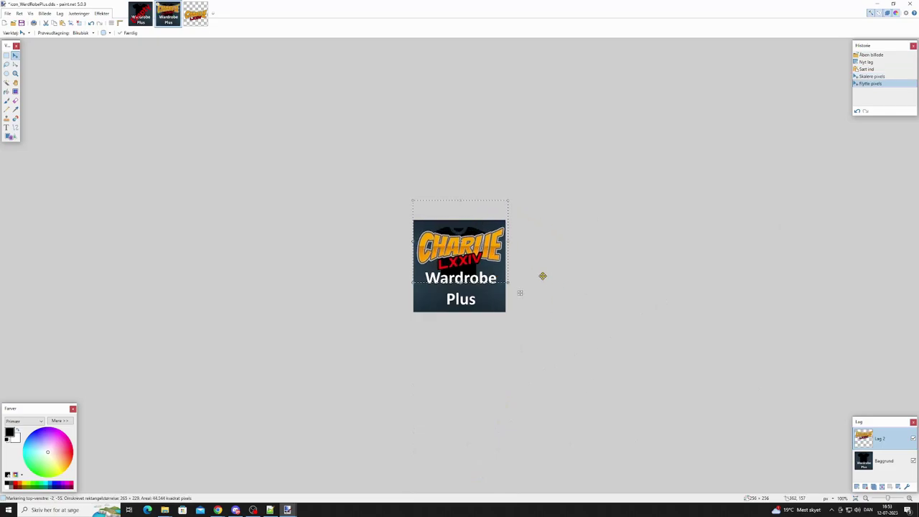
drag(507, 282, 504, 332)
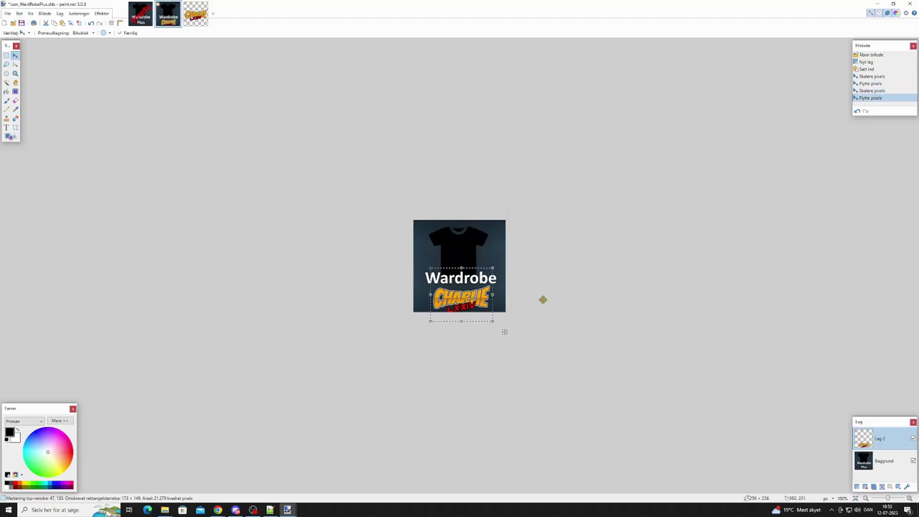
mouse_move(503, 331)
mouse_down()
mouse_move(553, 291)
mouse_move(503, 331)
mouse_move(505, 354)
mouse_move(533, 328)
mouse_move(506, 330)
mouse_up()
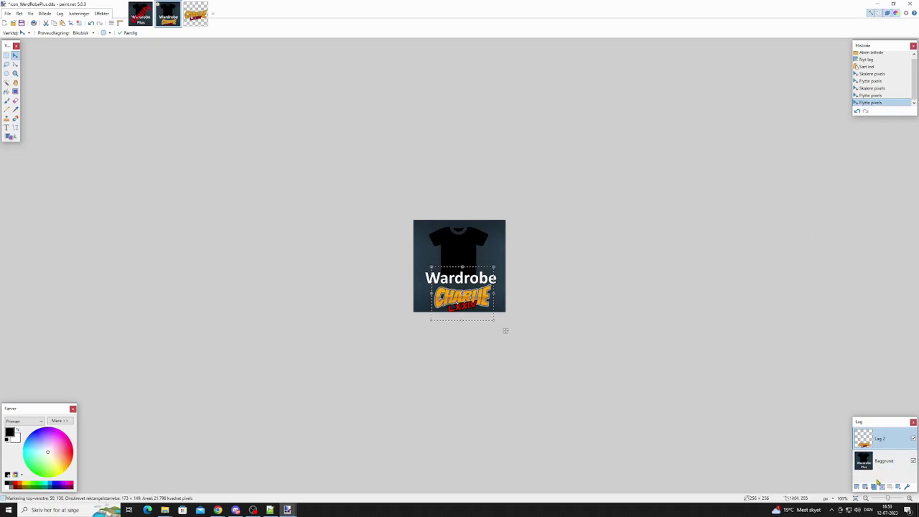
Step: Make the background layer active and hide the logo layer
click(900, 461)
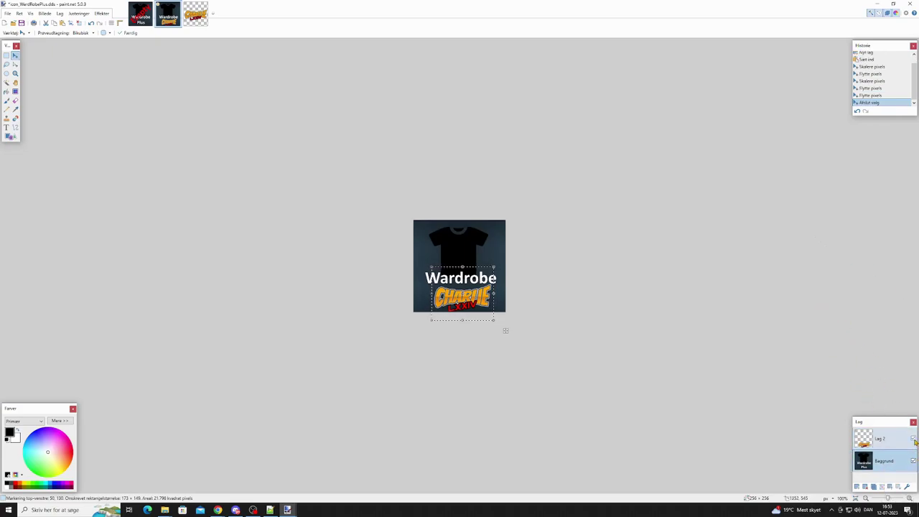
click(913, 438)
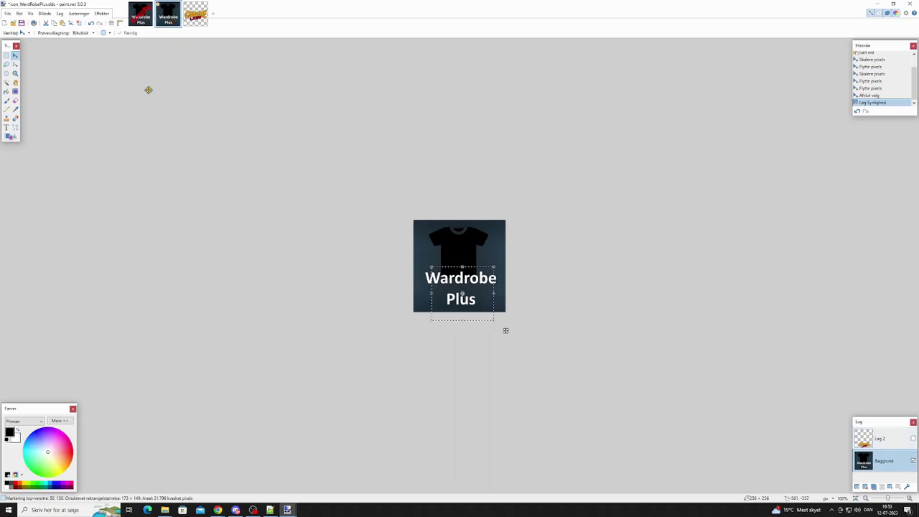
click(431, 189)
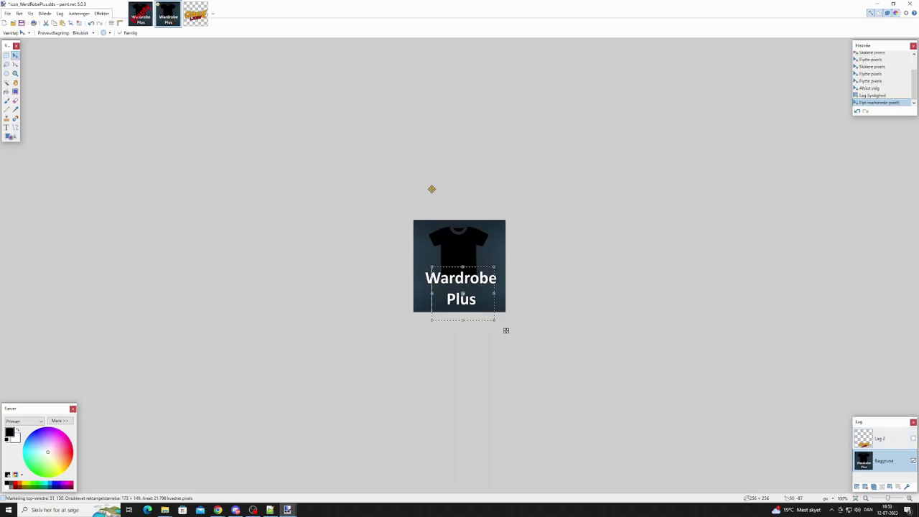
click(7, 56)
click(424, 200)
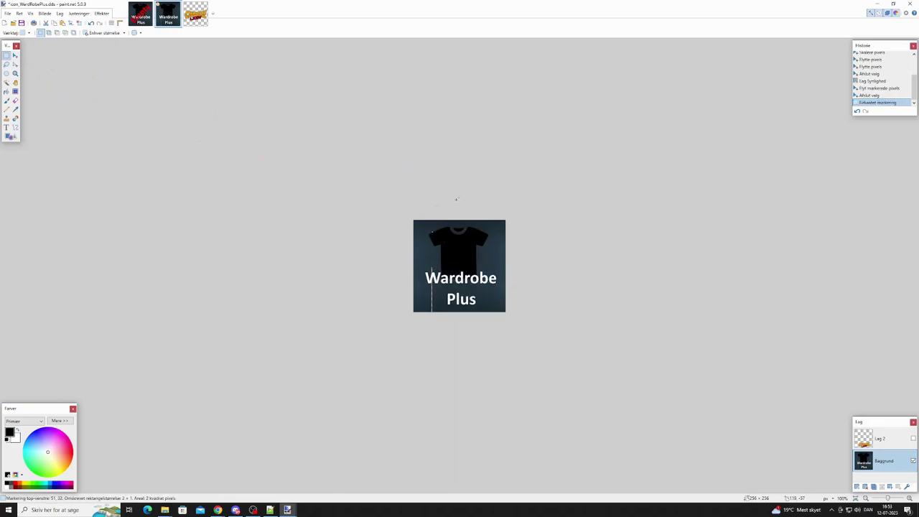
key(ctrl+z)
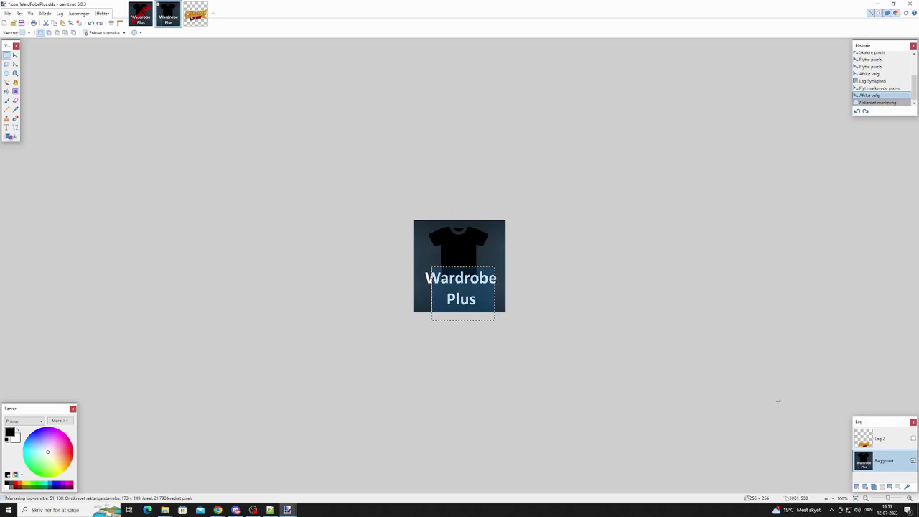
click(15, 56)
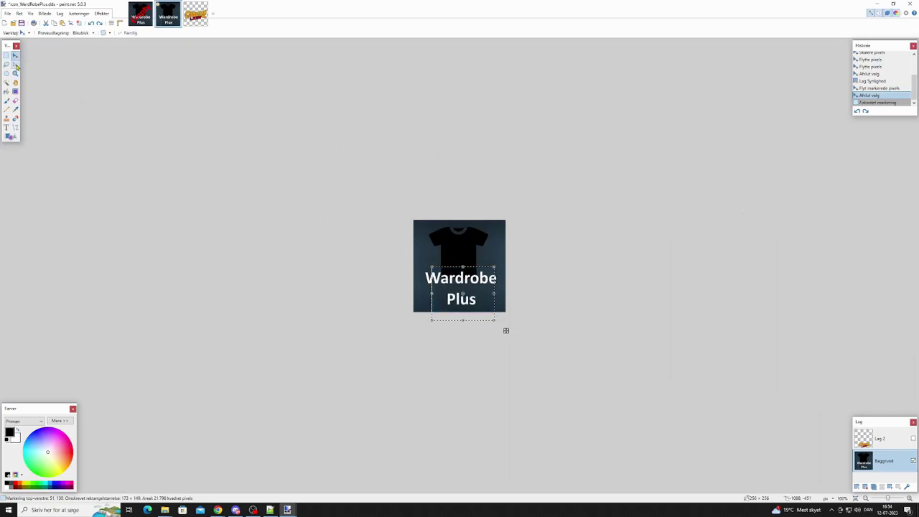
click(15, 72)
click(470, 197)
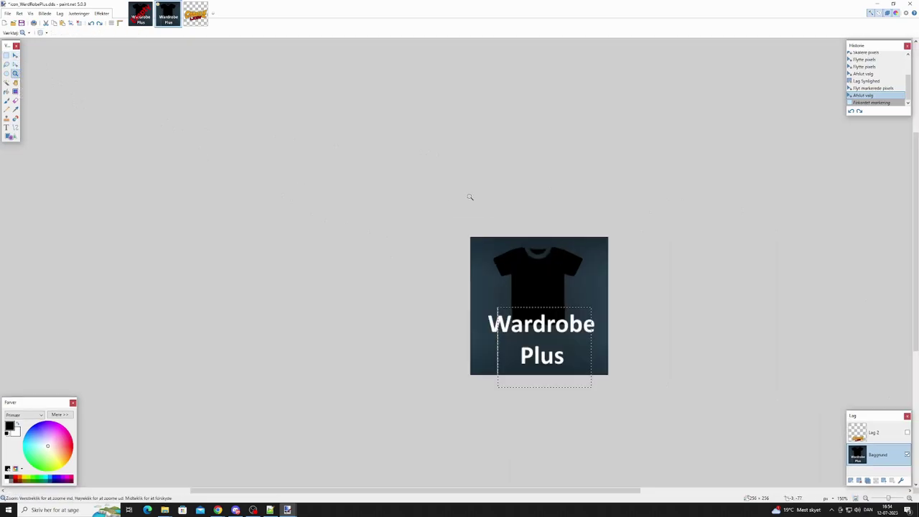
click(571, 304)
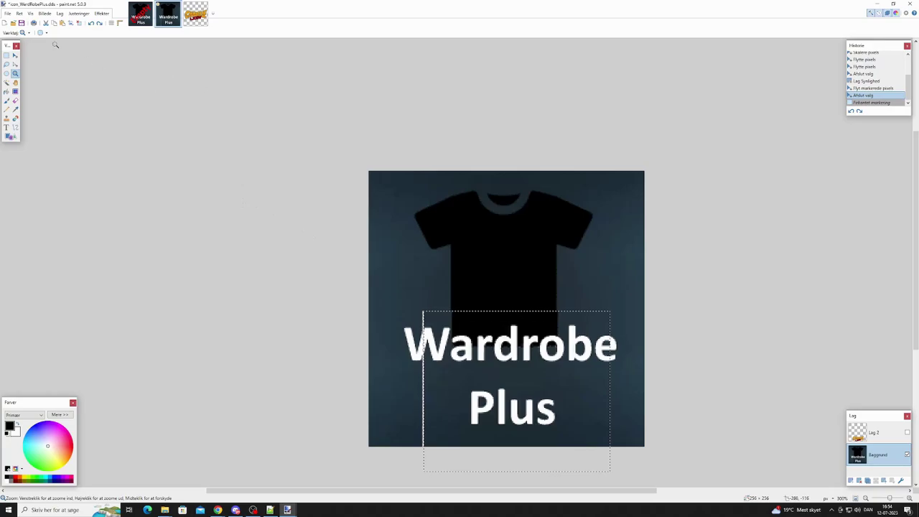
click(15, 54)
drag(492, 359, 483, 358)
key(ctrl+z)
key(ctrl+z)
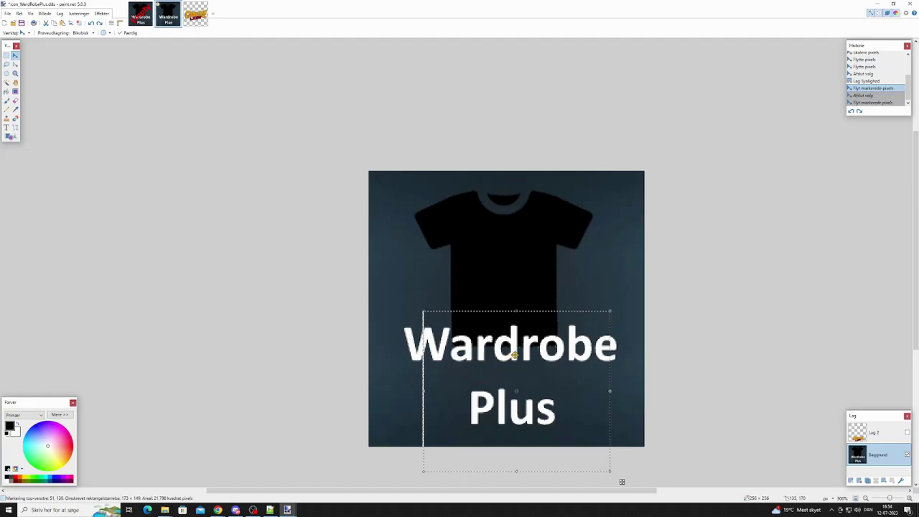
key(ctrl+z)
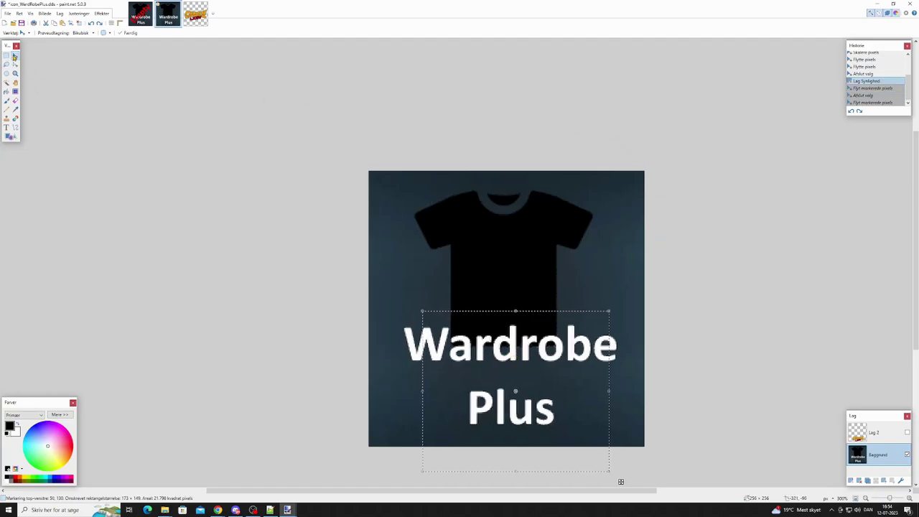
Step: Clear the selection and erase part of the word "Plus" on the background layer with a size 25 eraser at 100% hardness
click(6, 56)
click(417, 115)
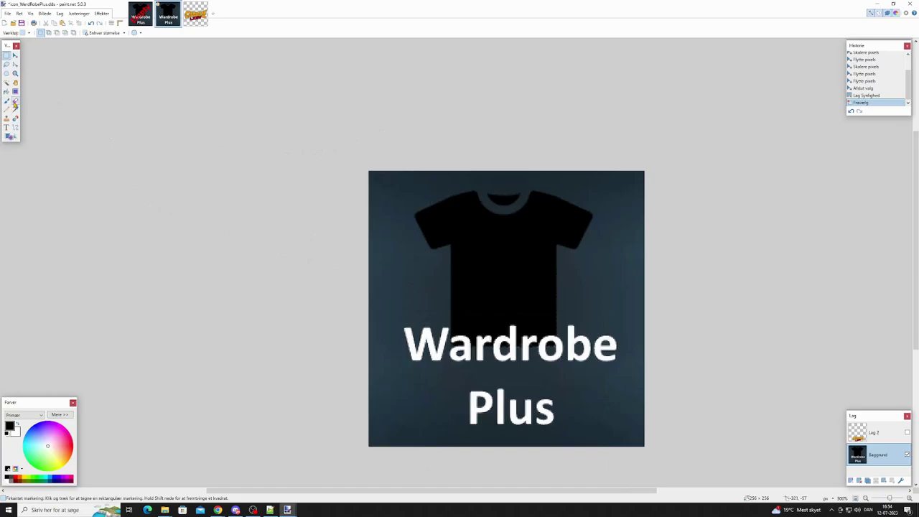
click(15, 101)
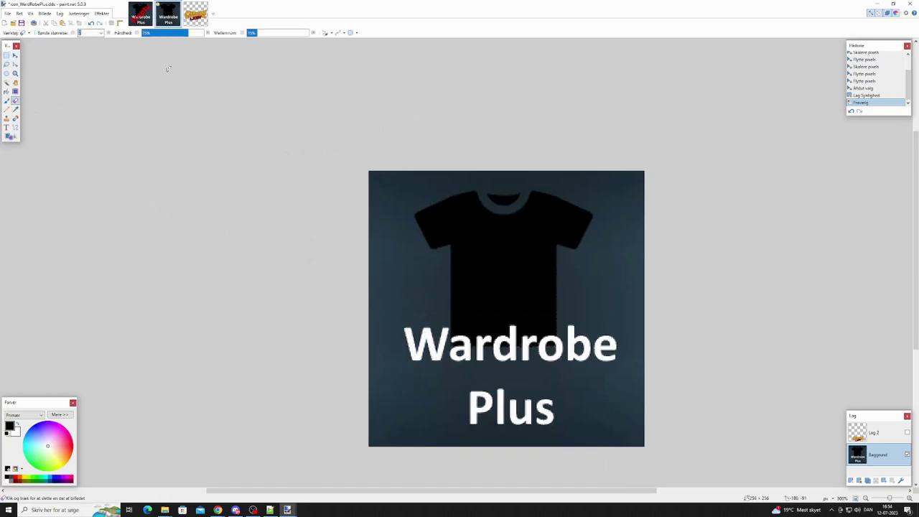
click(100, 33)
click(87, 141)
click(202, 32)
drag(441, 408, 489, 394)
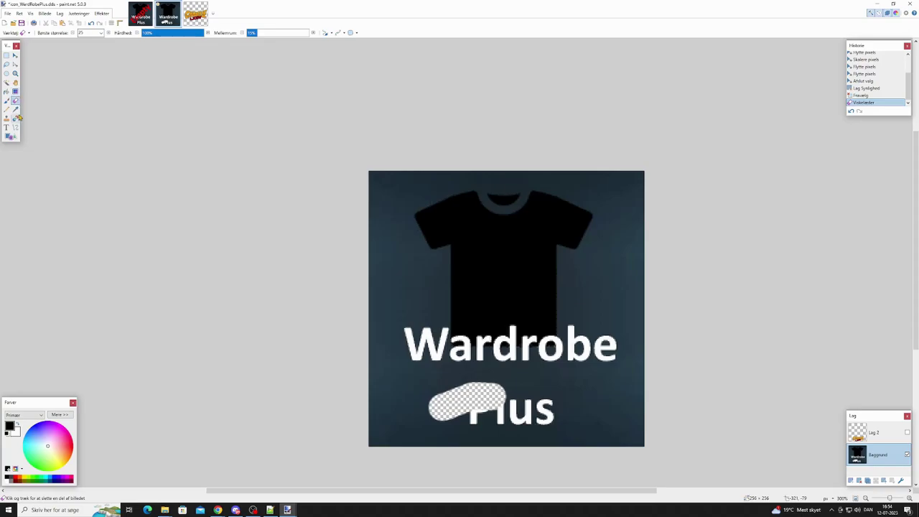
Step: Sample the dark background colour beside "Plus" and bucket-fill the erased area and the remaining letters with it at 50% tolerance
click(15, 109)
click(426, 382)
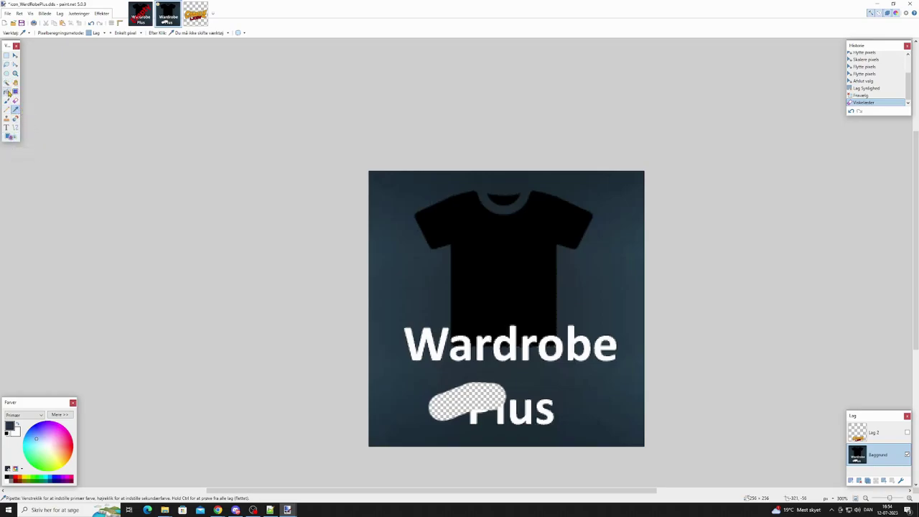
click(7, 91)
click(491, 387)
click(474, 410)
click(501, 413)
click(514, 410)
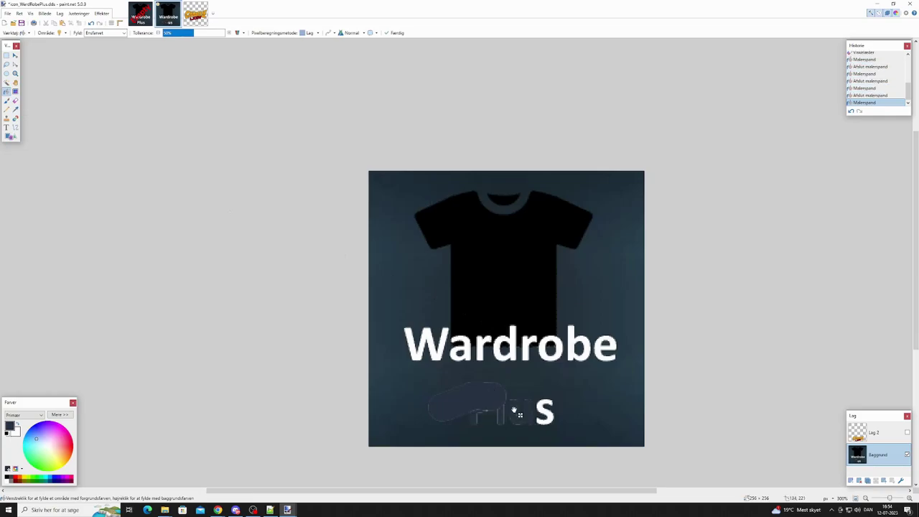
click(539, 411)
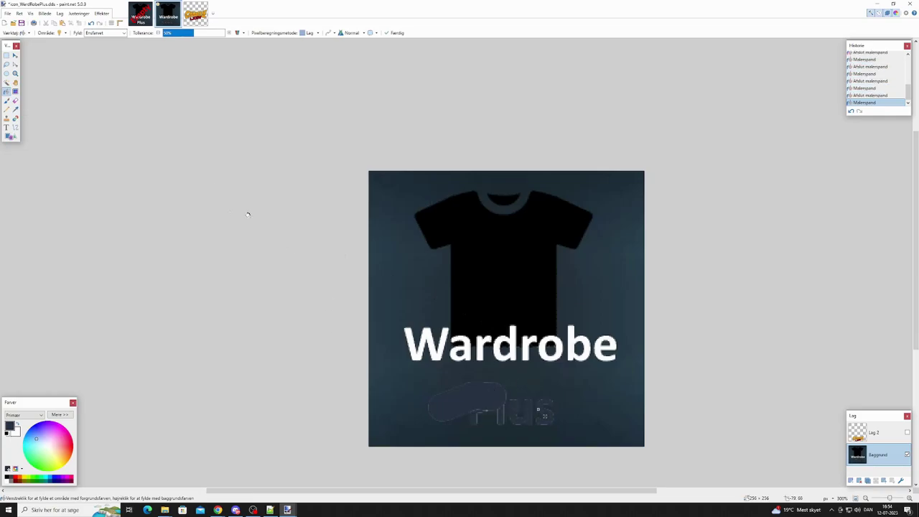
Step: Paint over the leftover outlines of "Plus" on the background layer with a size 25 brush at 100% hardness
click(15, 118)
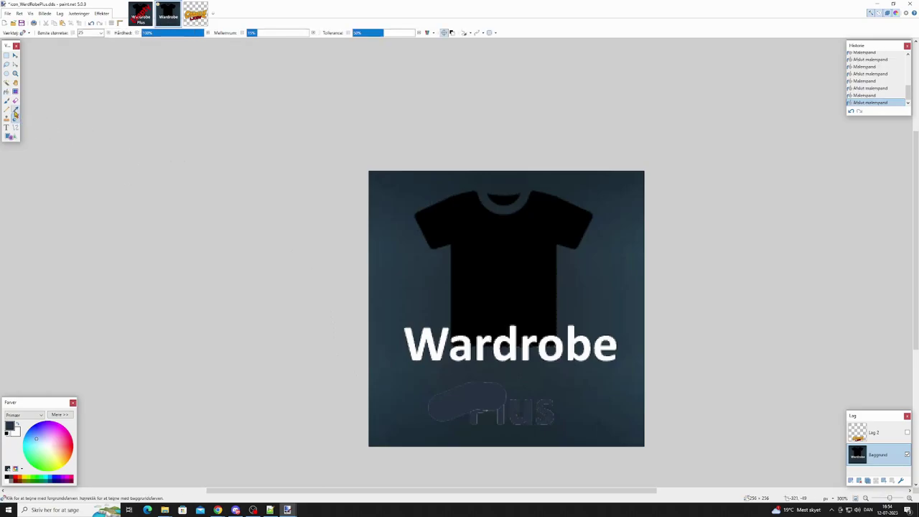
click(15, 109)
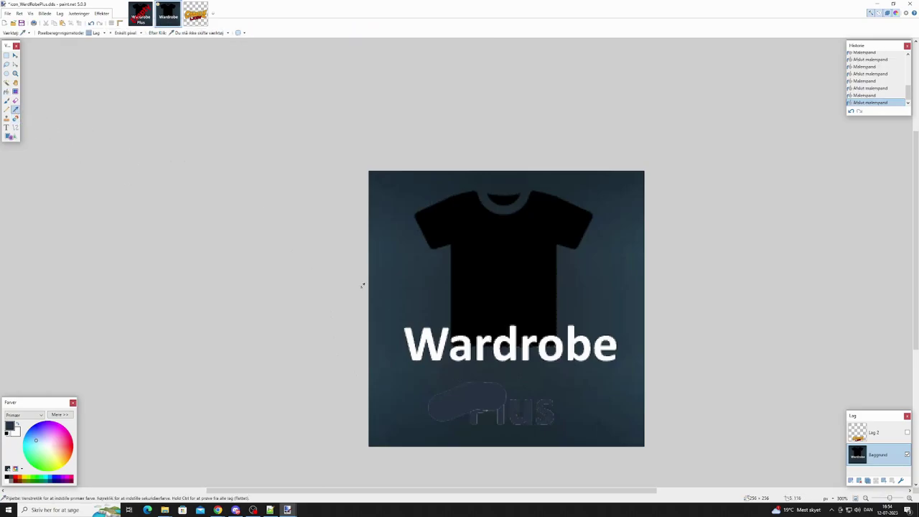
click(7, 101)
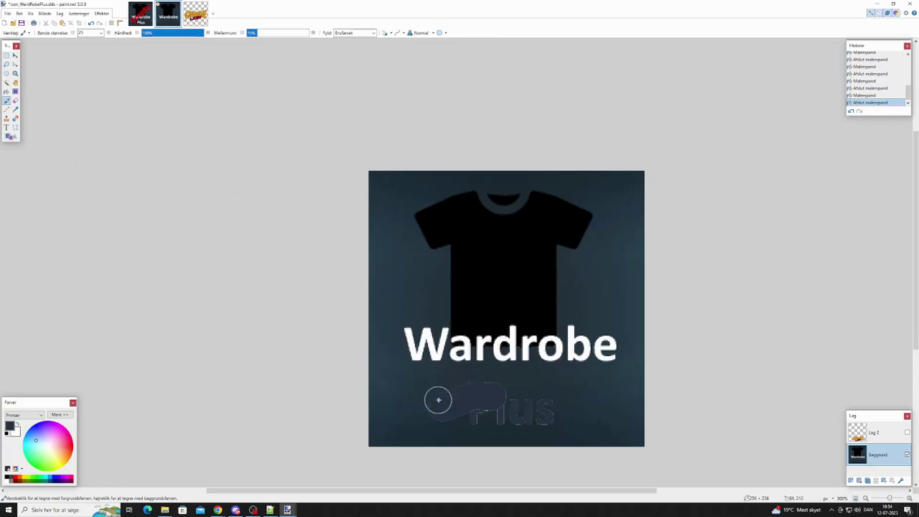
mouse_move(470, 389)
mouse_down()
mouse_move(476, 410)
mouse_move(492, 417)
mouse_move(425, 430)
mouse_move(550, 423)
mouse_up()
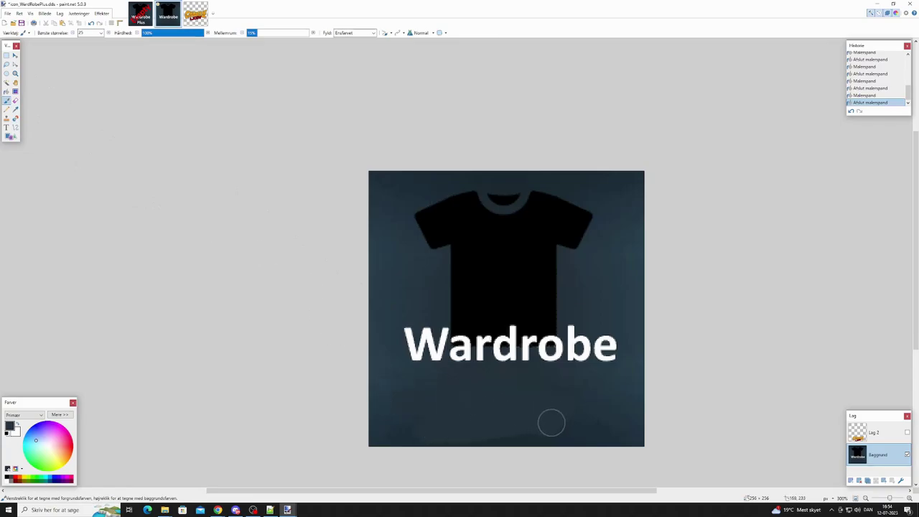
Step: Show the logo layer again and merge it down into the background layer
click(906, 432)
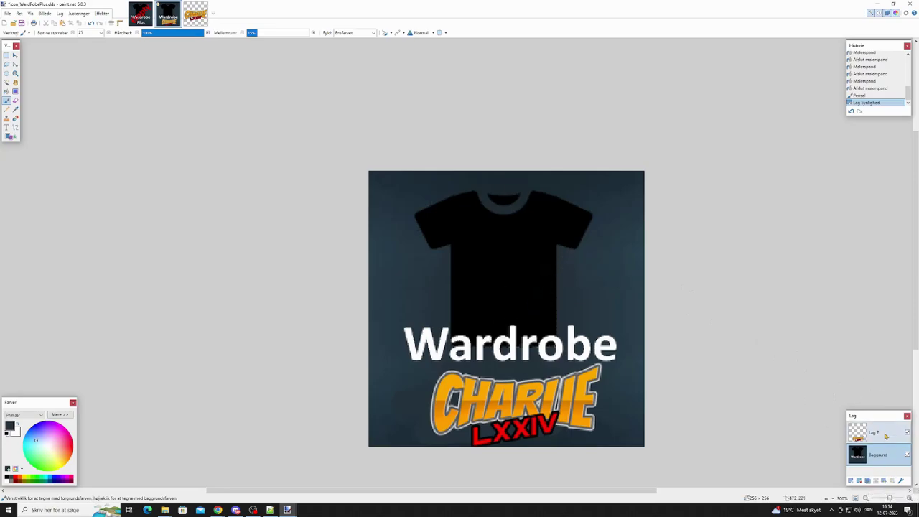
click(875, 433)
click(875, 480)
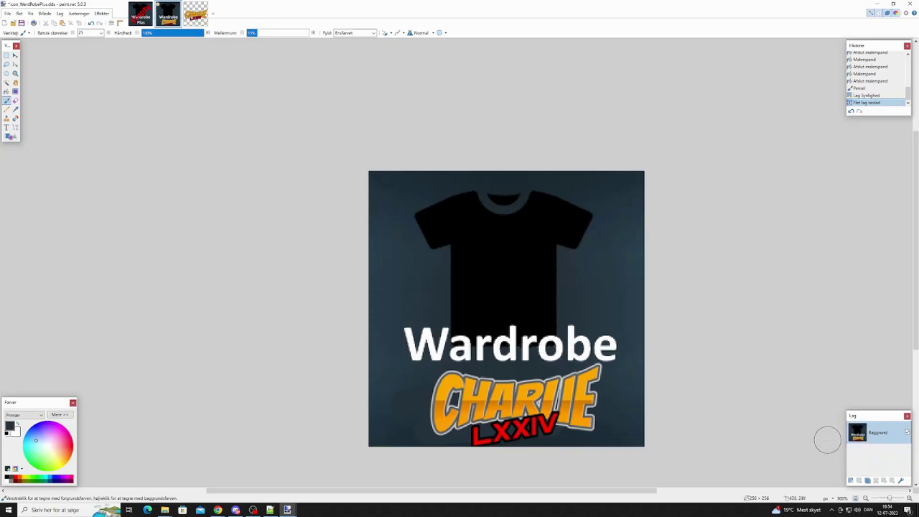
Step: Save icon_WardRobePlus.dds with BC3 (Linear, DXT5) compression and close the image editor
click(22, 23)
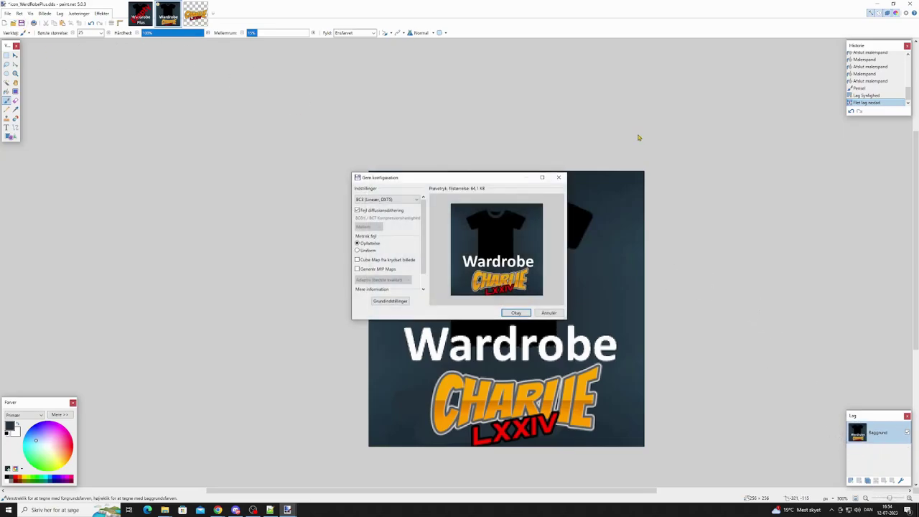
click(523, 314)
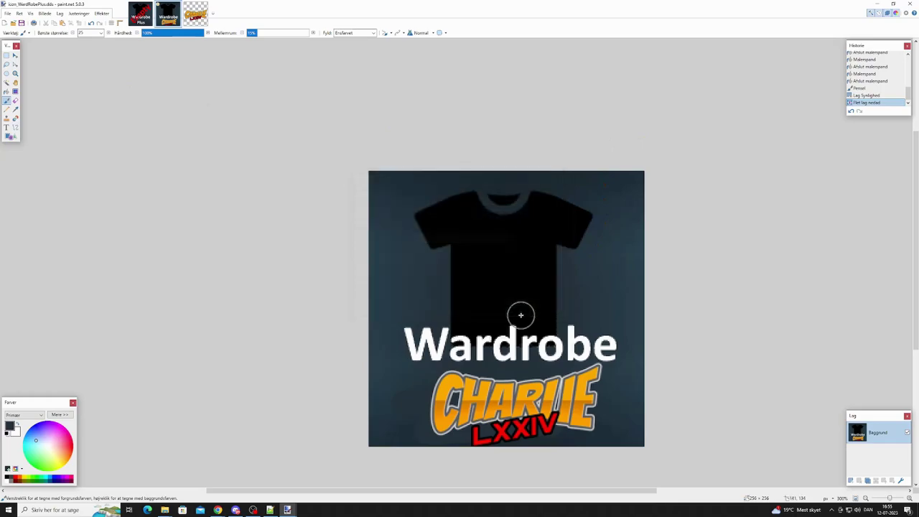
click(910, 4)
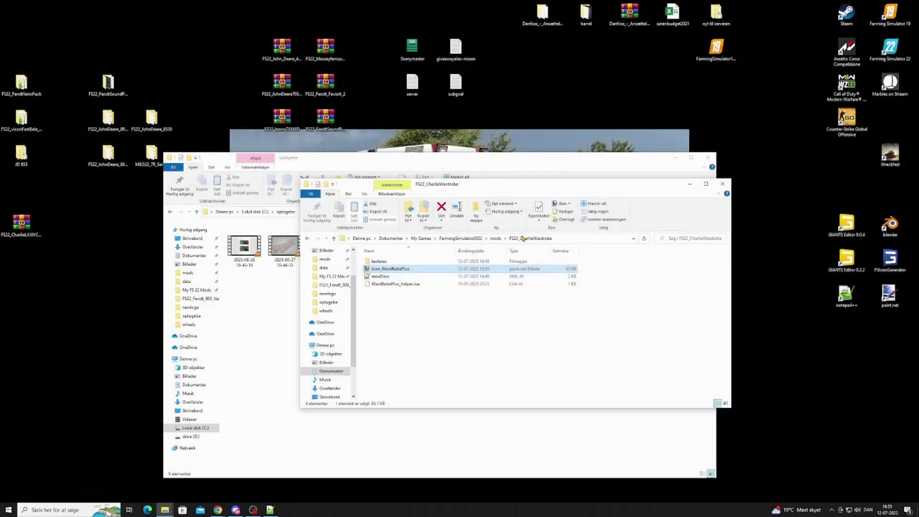
Step: Pack everything inside the FS22_CharlieWardrobe folder into a ZIP archive named FS22_CharlieWardrobe
click(495, 238)
double_click(410, 262)
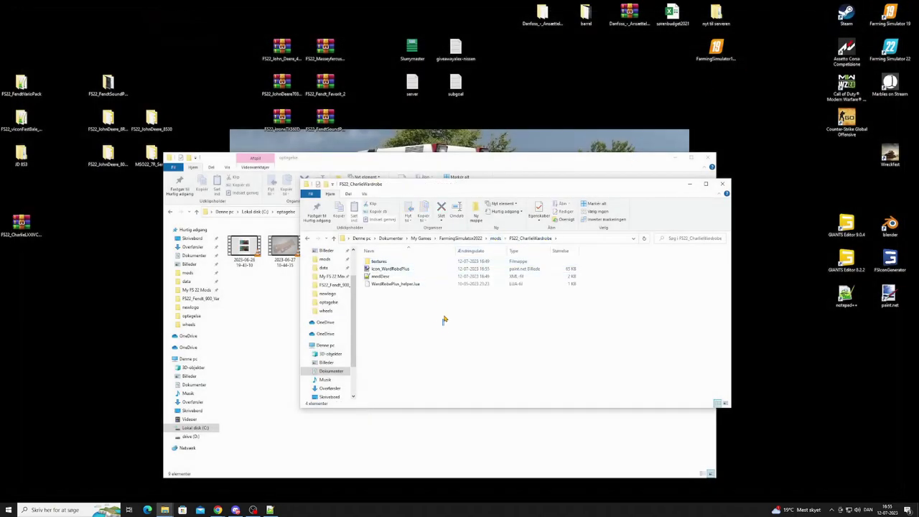
key(ctrl+a)
right_click(414, 264)
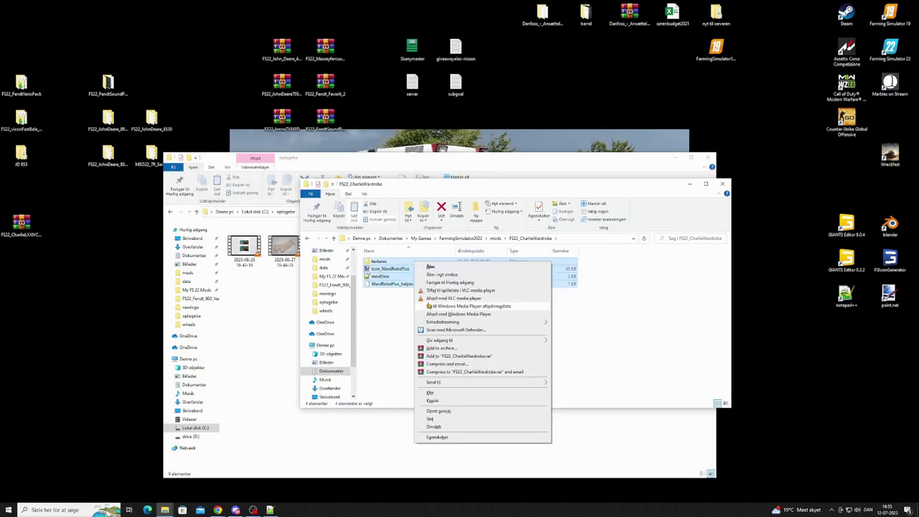
click(451, 348)
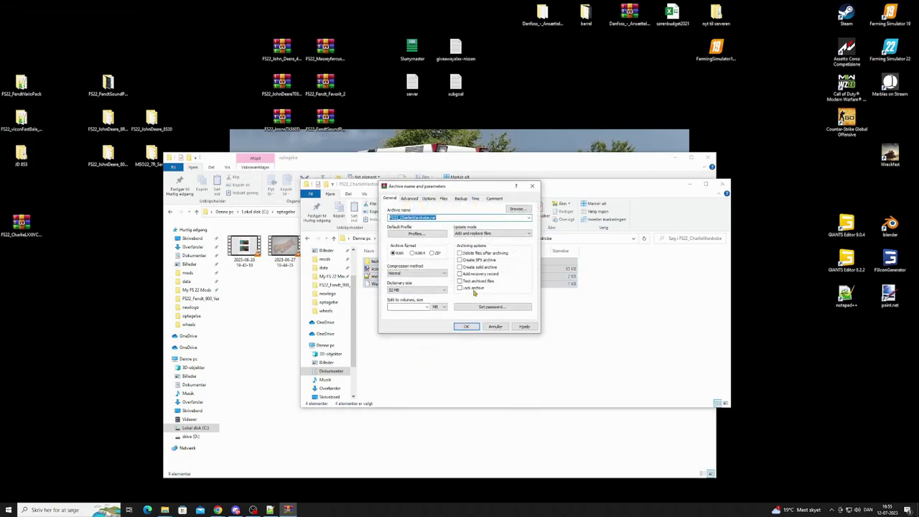
click(433, 252)
click(465, 326)
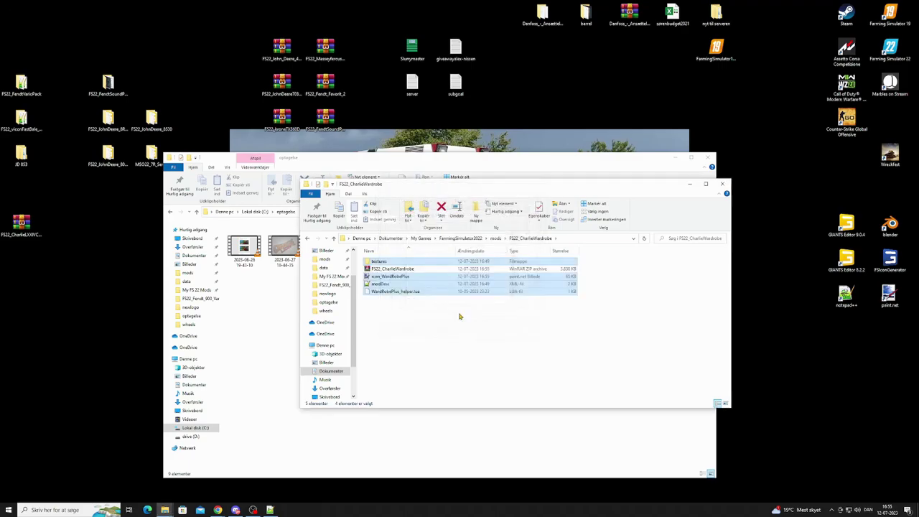
Step: Move the FS22_CharlieWardrobe ZIP archive up into the mods folder
click(414, 271)
right_click(414, 271)
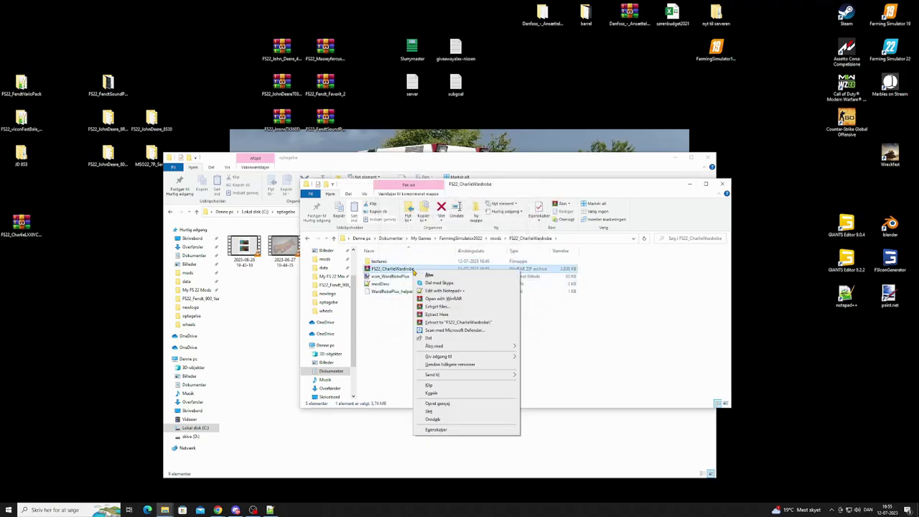
click(429, 387)
click(495, 238)
right_click(485, 328)
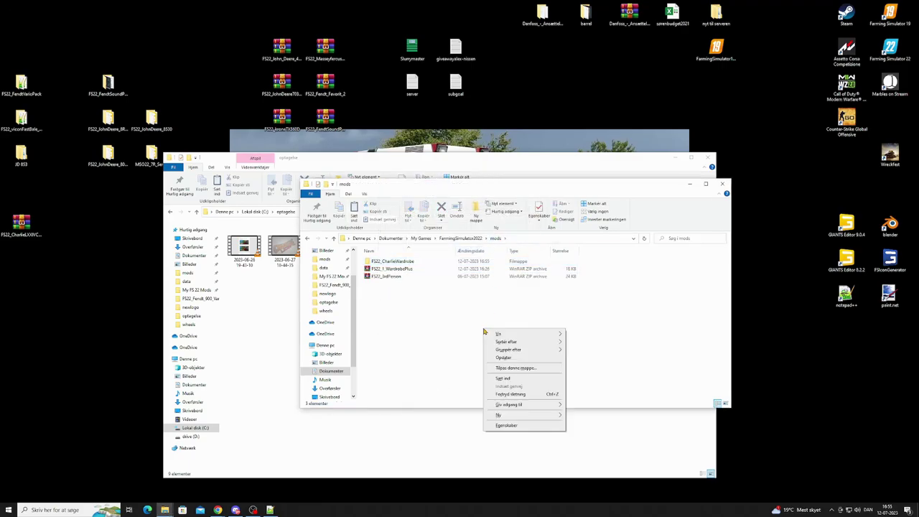
click(511, 378)
Step: Delete the unpacked FS22_CharlieWardrobe folder from the mods folder
click(409, 262)
right_click(409, 262)
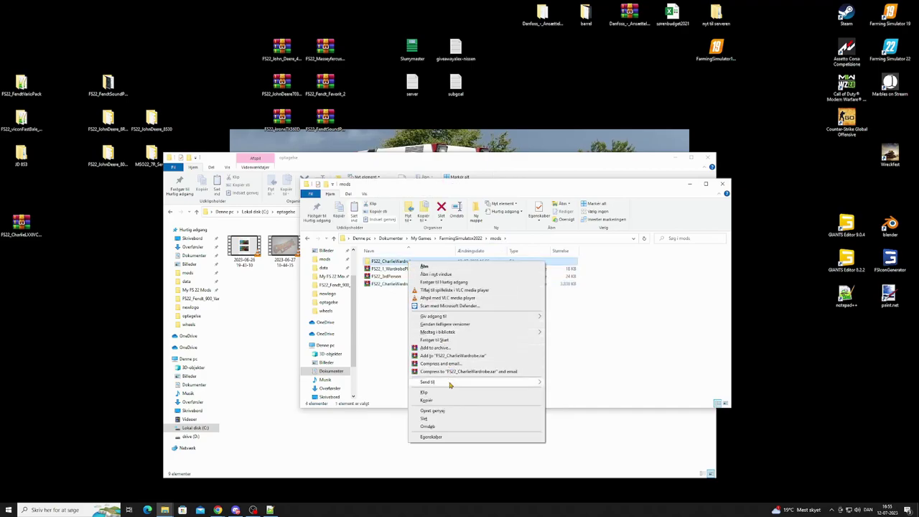
click(446, 417)
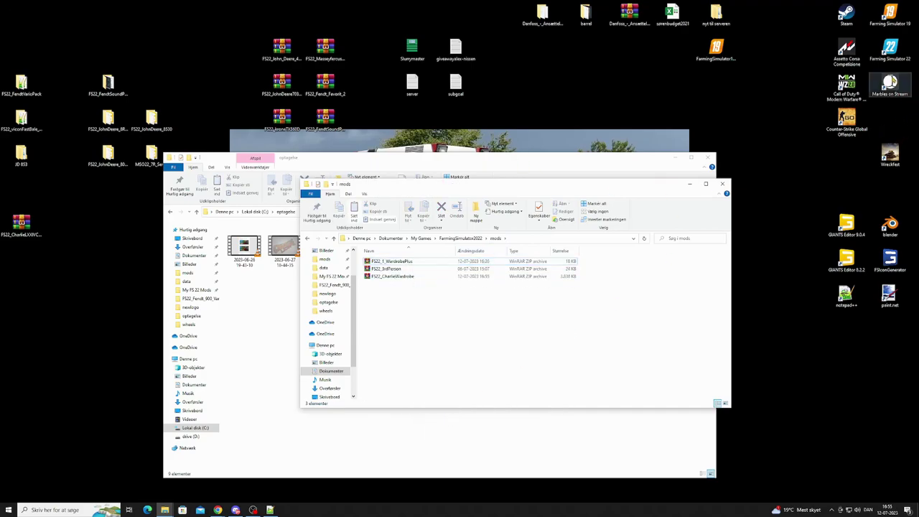
Step: Launch Farming Simulator 22 and load career game save 1 up to its mod selection, continuing without the missing content
double_click(894, 49)
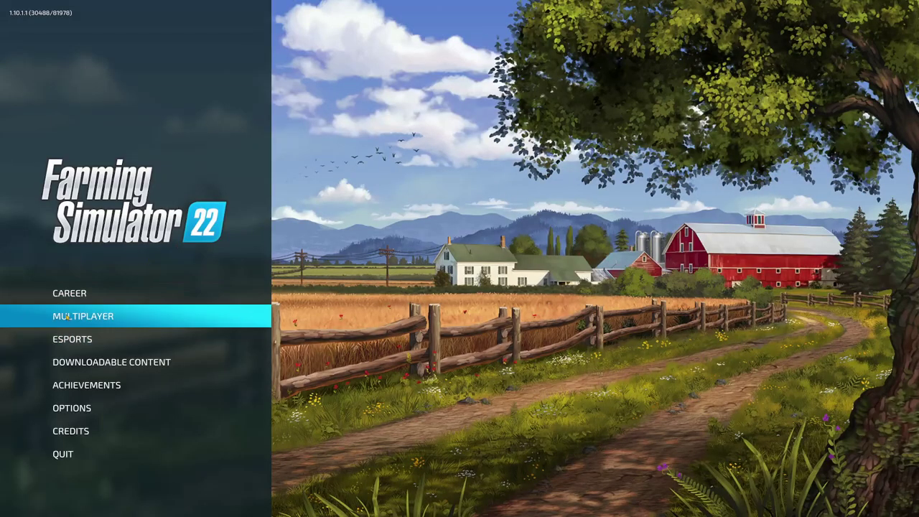
click(66, 293)
click(278, 237)
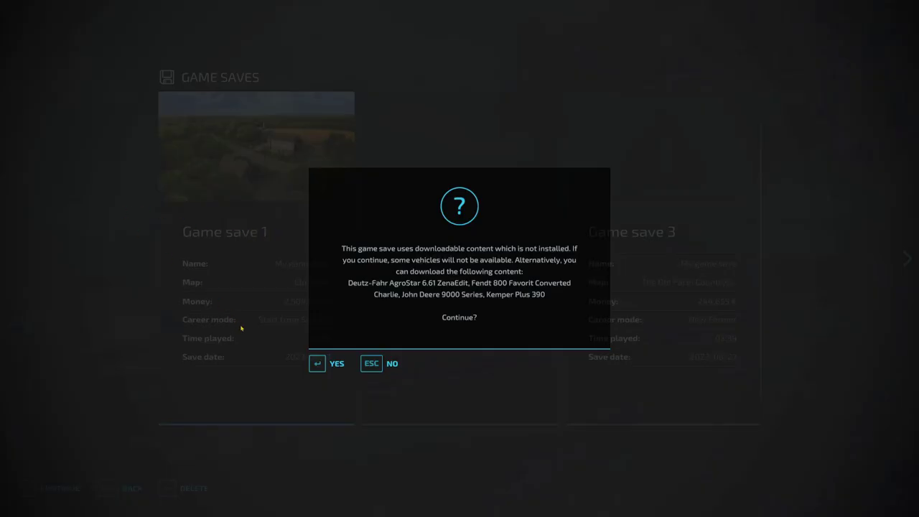
click(327, 363)
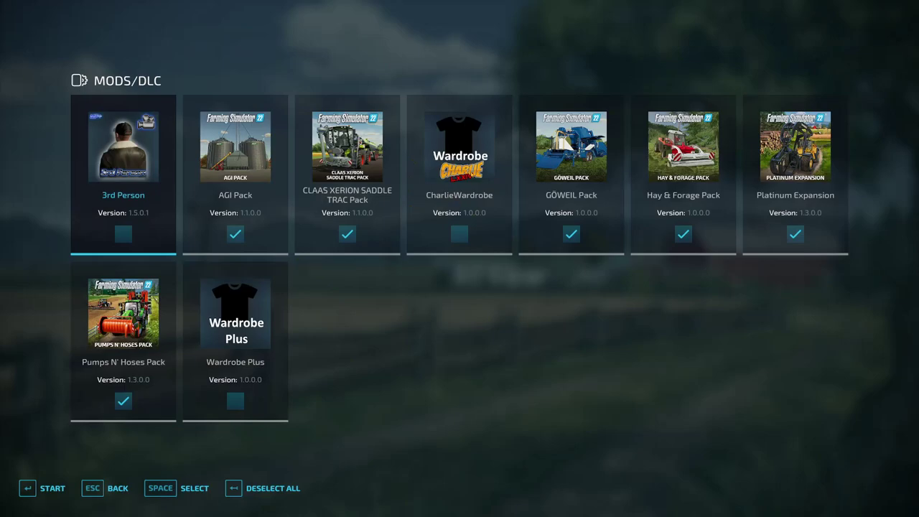